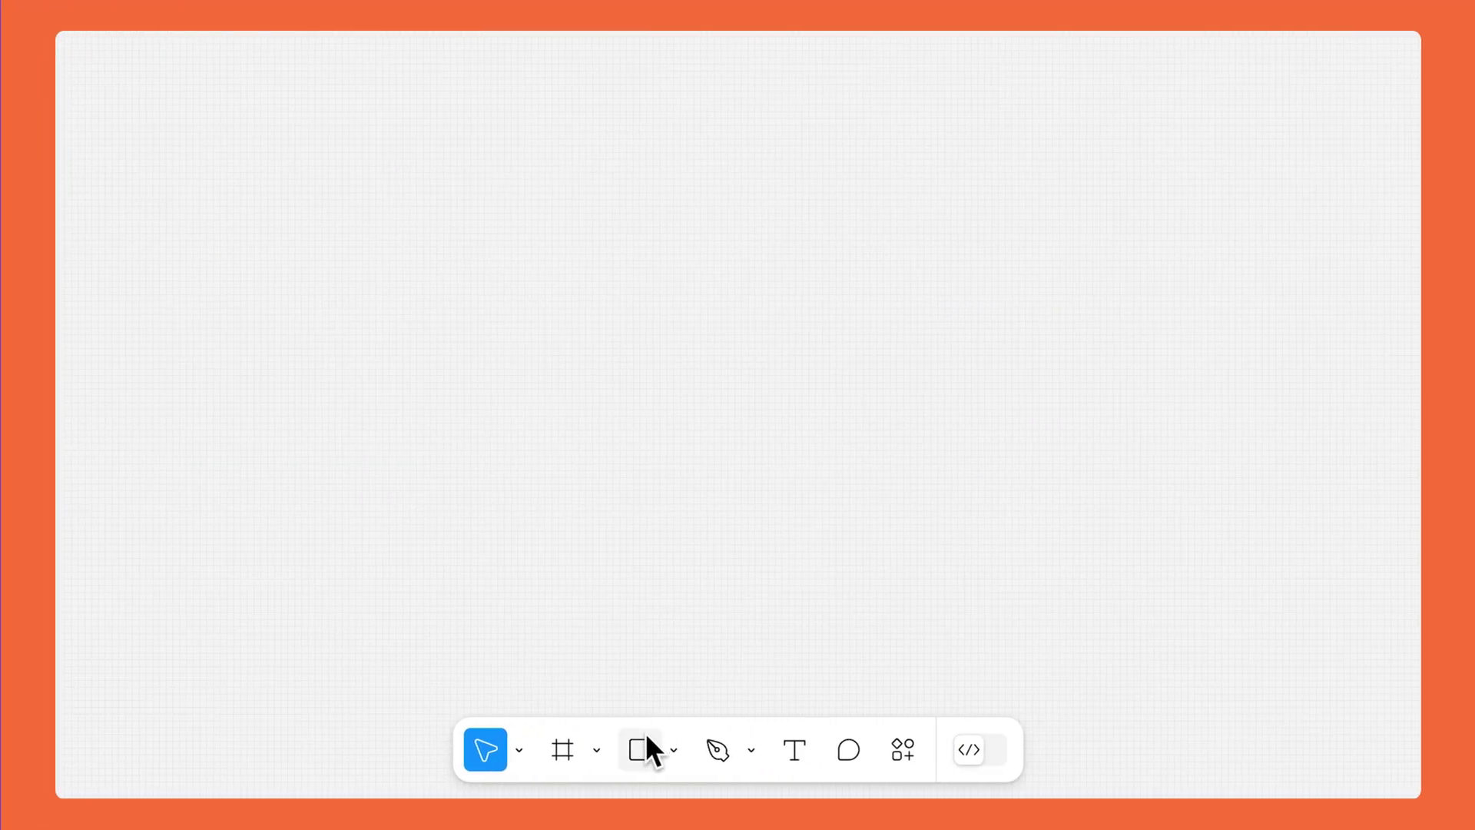
Draw a rectangle and center a 'Button' text label on it.
{"action": "left_click", "coordinate": [639, 749]}
{"action": "mouse_move", "coordinate": [456, 294]}
{"action": "left_mouse_down"}
{"action": "mouse_move", "coordinate": [655, 481]}
{"action": "mouse_move", "coordinate": [1036, 578]}
{"action": "left_mouse_up"}
{"action": "key", "text": "t"}
{"action": "left_click", "coordinate": [633, 436]}
{"action": "type", "text": "Button"}
{"action": "left_click_drag", "start_coordinate": [643, 501], "coordinate": [758, 428]}
Frame the rectangle and text, relabel it 'New button', and widen the frame to 122 px.
{"action": "left_click", "coordinate": [751, 339]}
{"action": "right_click", "coordinate": [750, 327]}
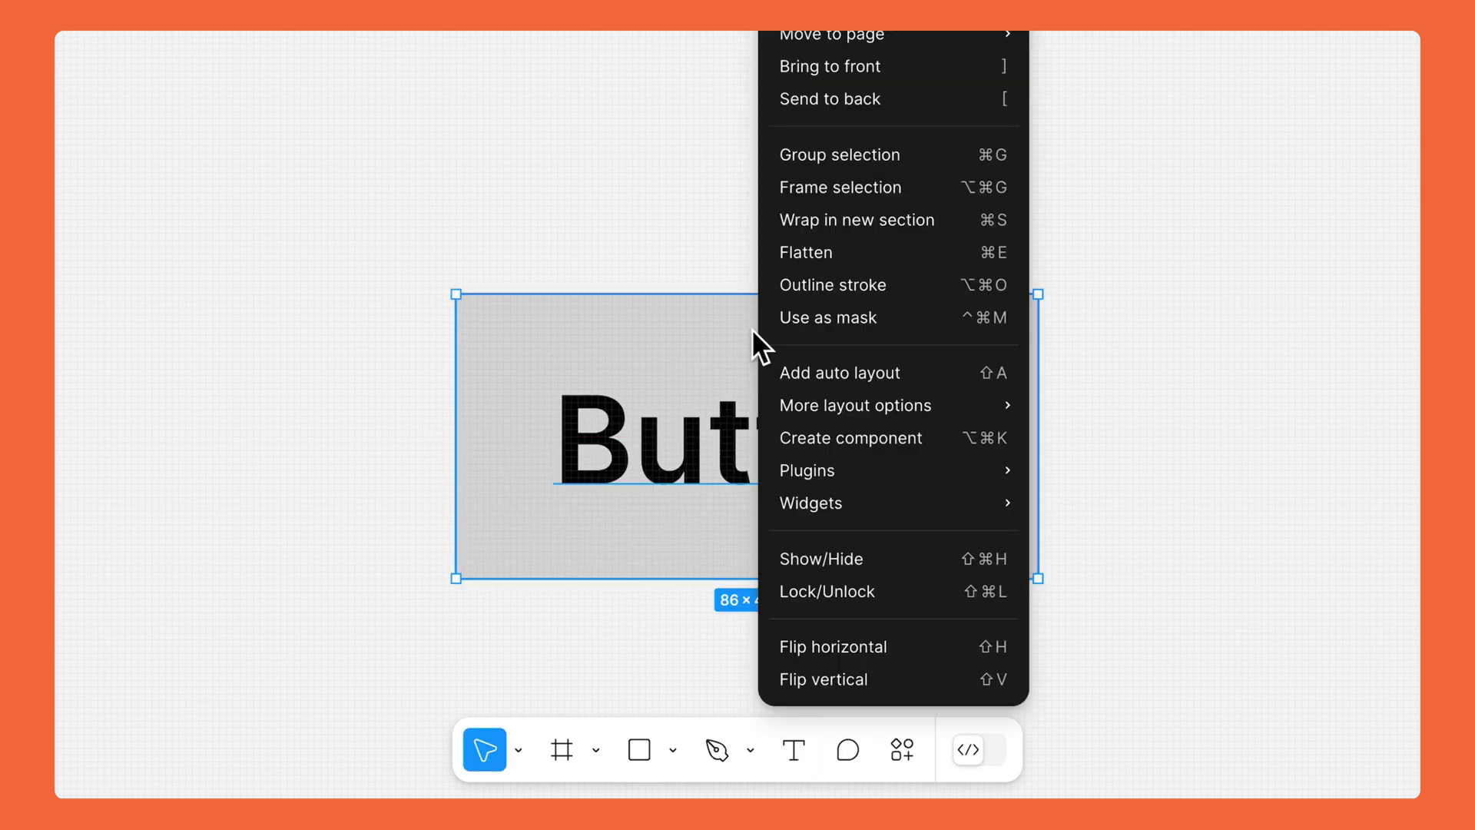
{"action": "left_click", "coordinate": [919, 196]}
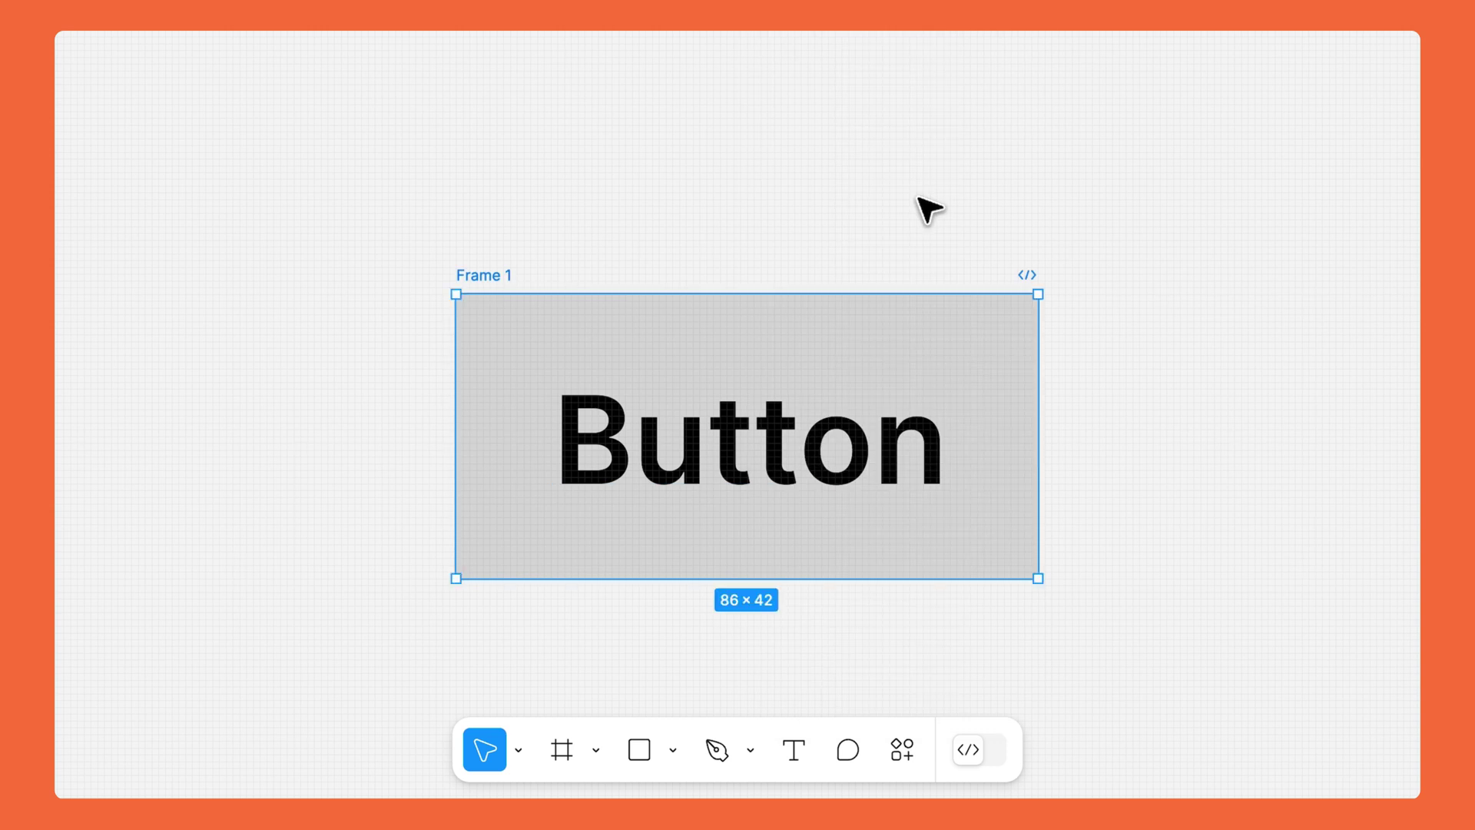
{"action": "double_click", "coordinate": [858, 444]}
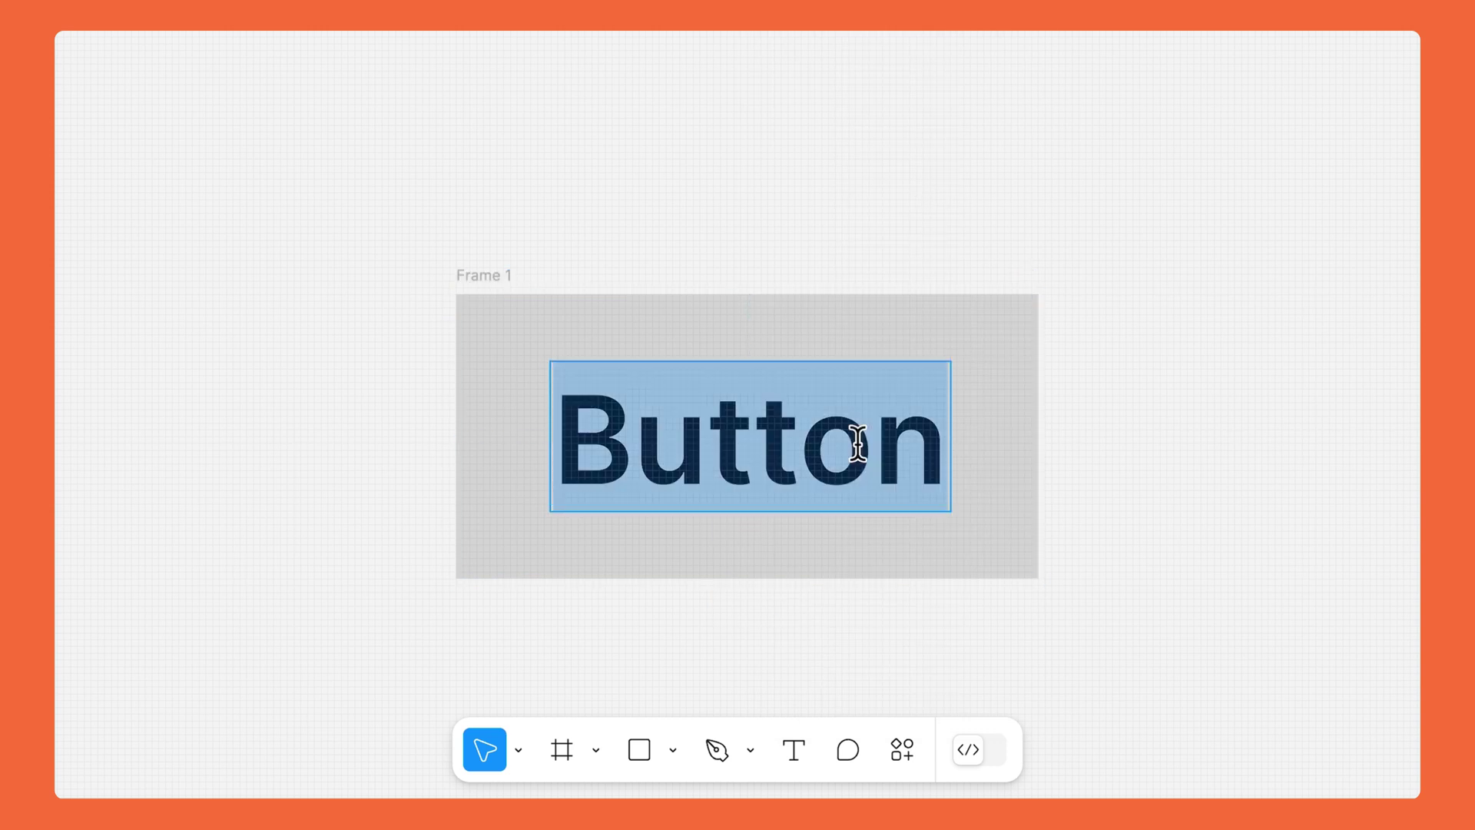
{"action": "type", "text": "New button"}
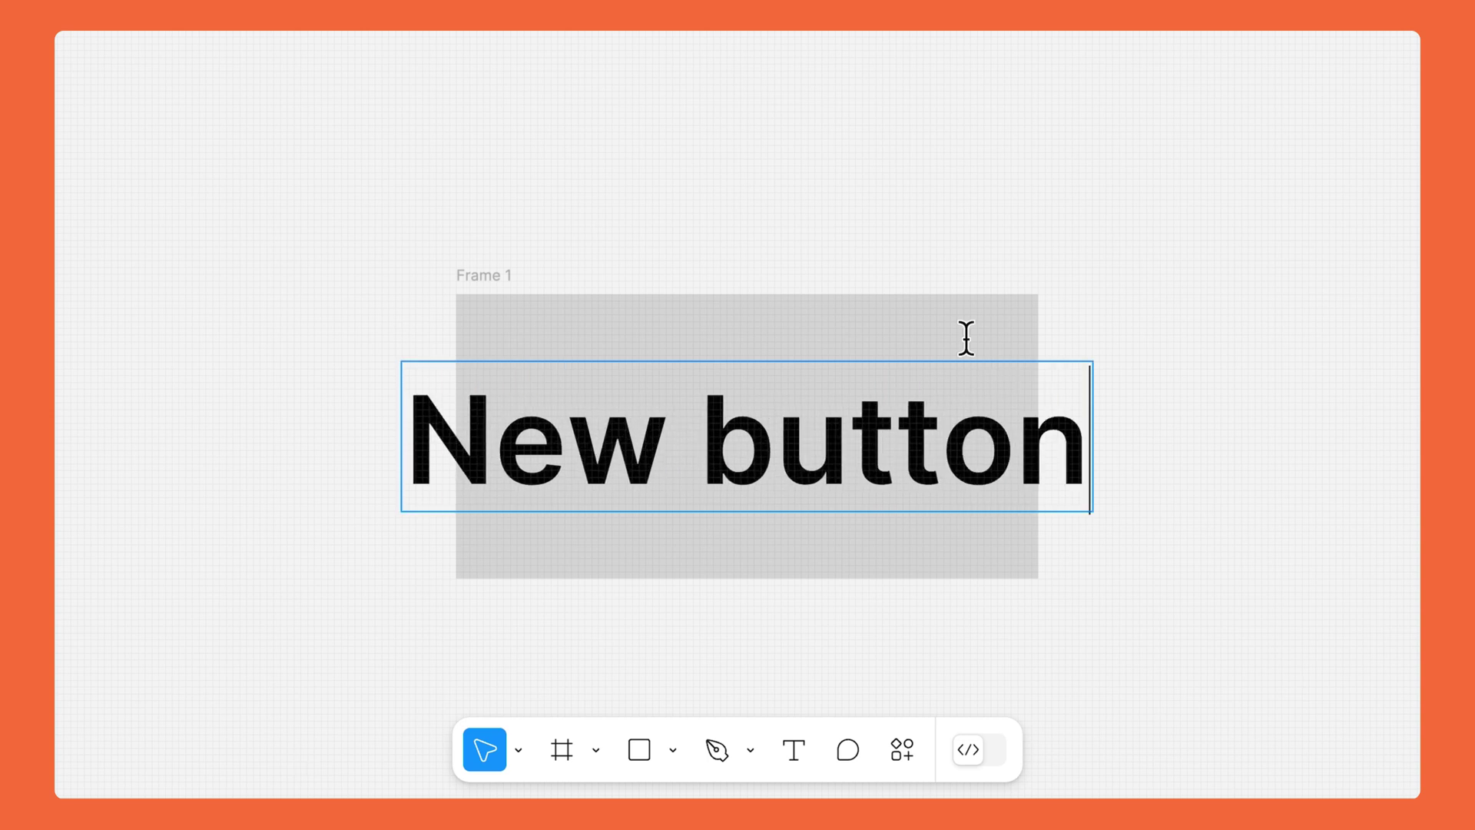
{"action": "left_click", "coordinate": [994, 316]}
{"action": "left_click_drag", "start_coordinate": [1042, 336], "coordinate": [1281, 336]}
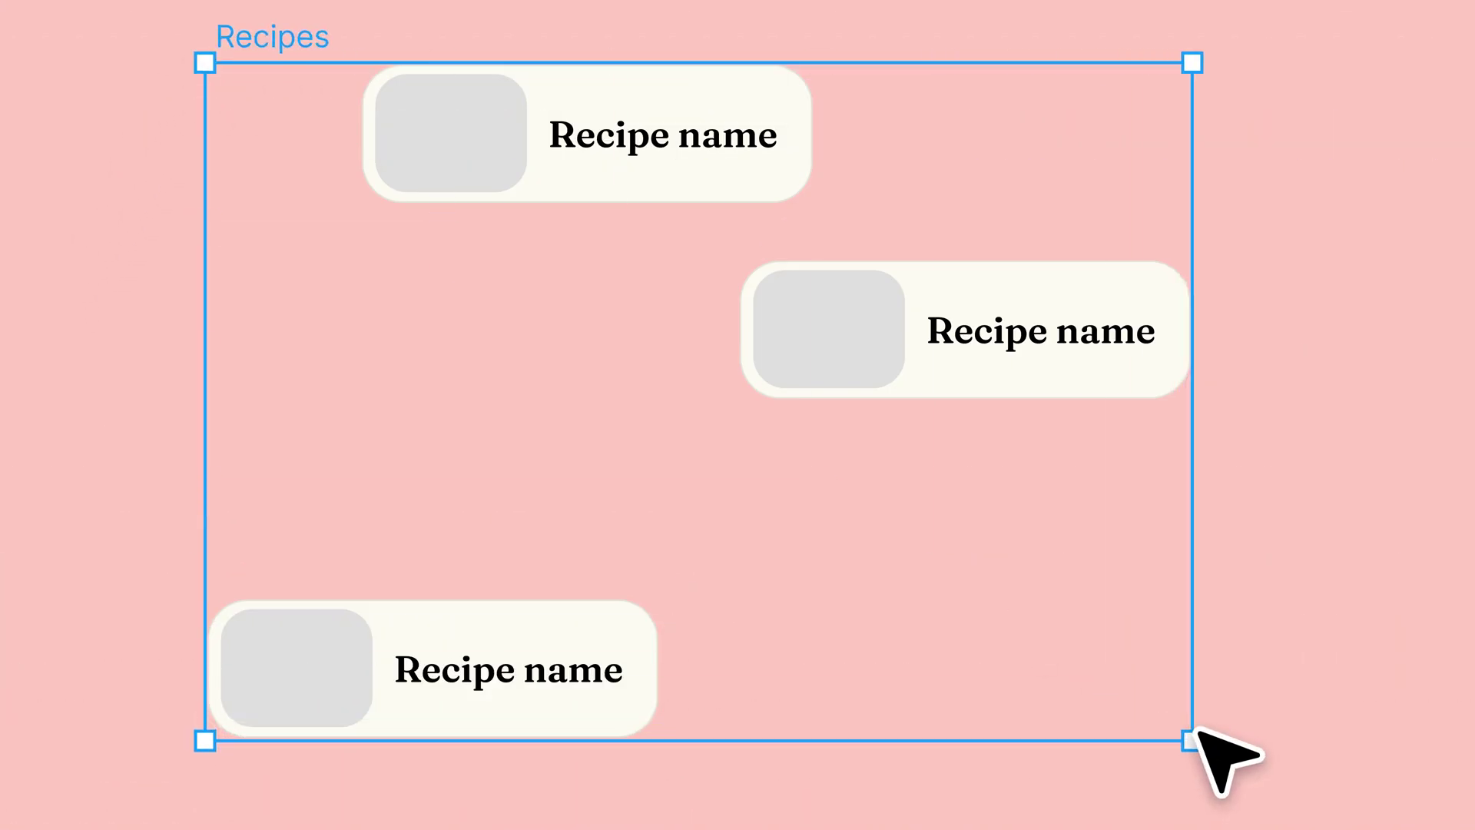
Add auto layout to the Recipes frame with Shift+A so the cards stack evenly.
{"action": "key", "text": "shift+a"}
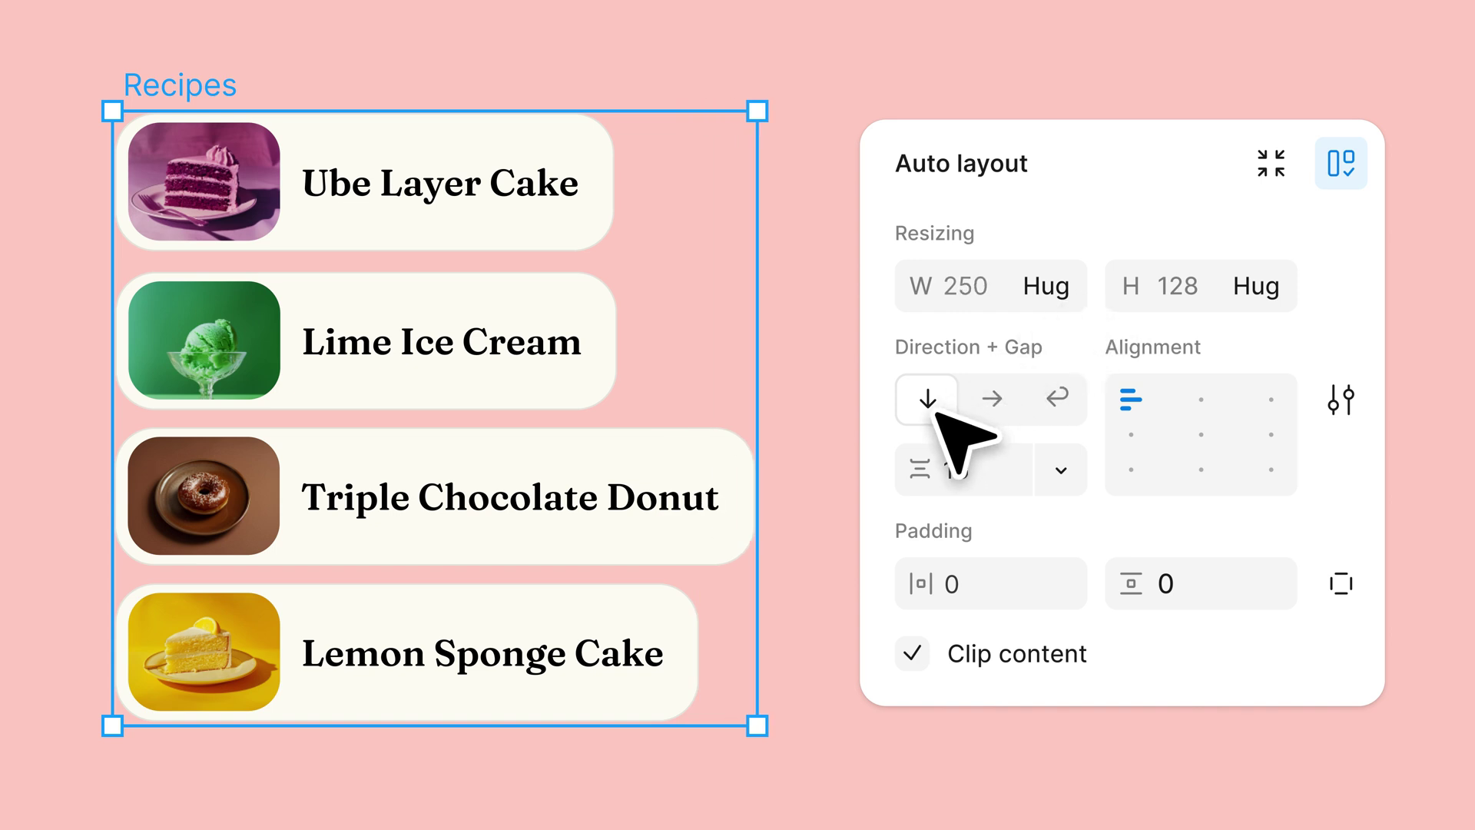
Switch the Recipes stack to a row and back to a column, then increase the card spacing.
{"action": "left_click", "coordinate": [991, 398]}
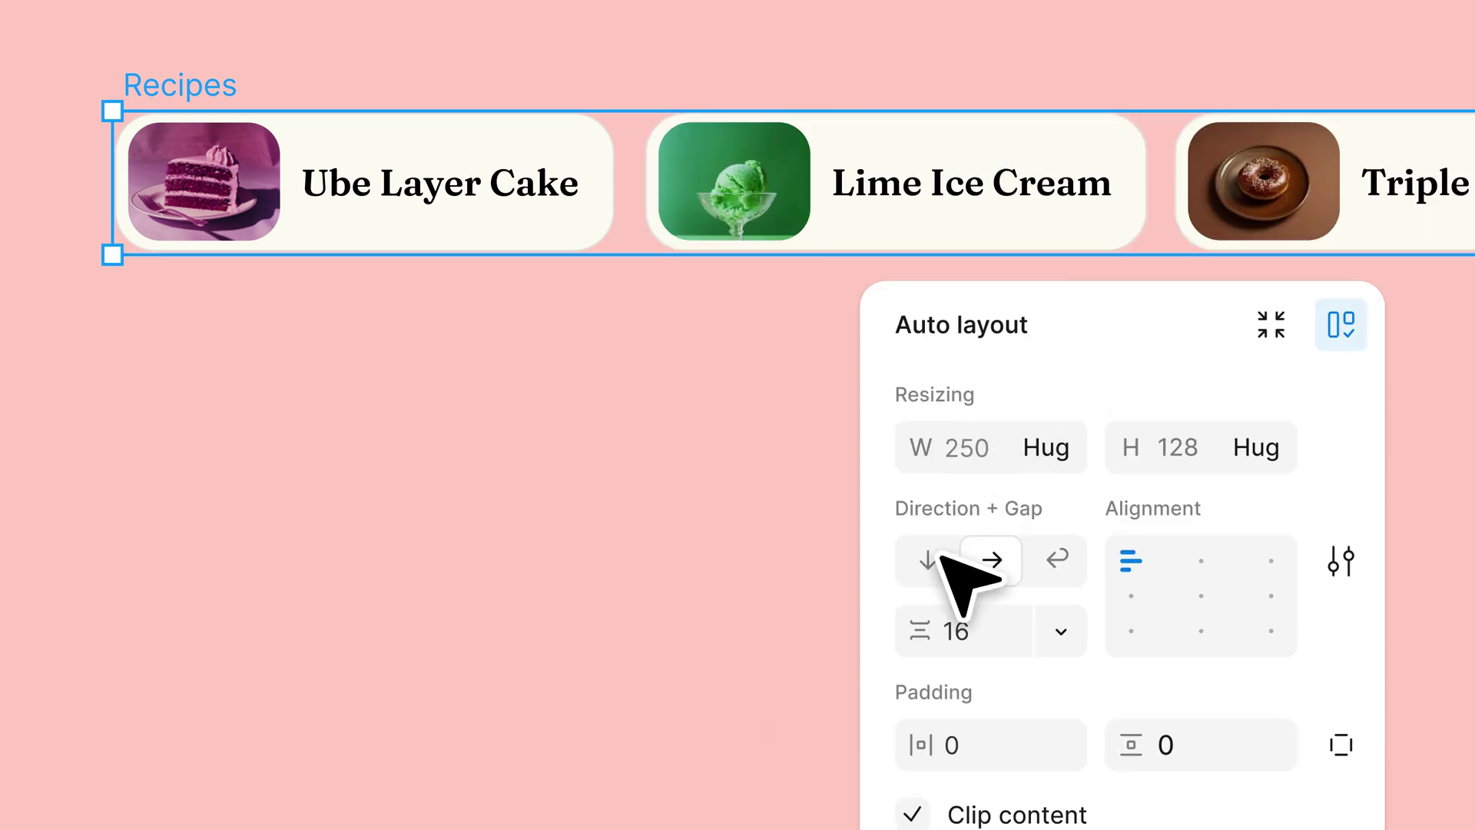
{"action": "left_click", "coordinate": [933, 558]}
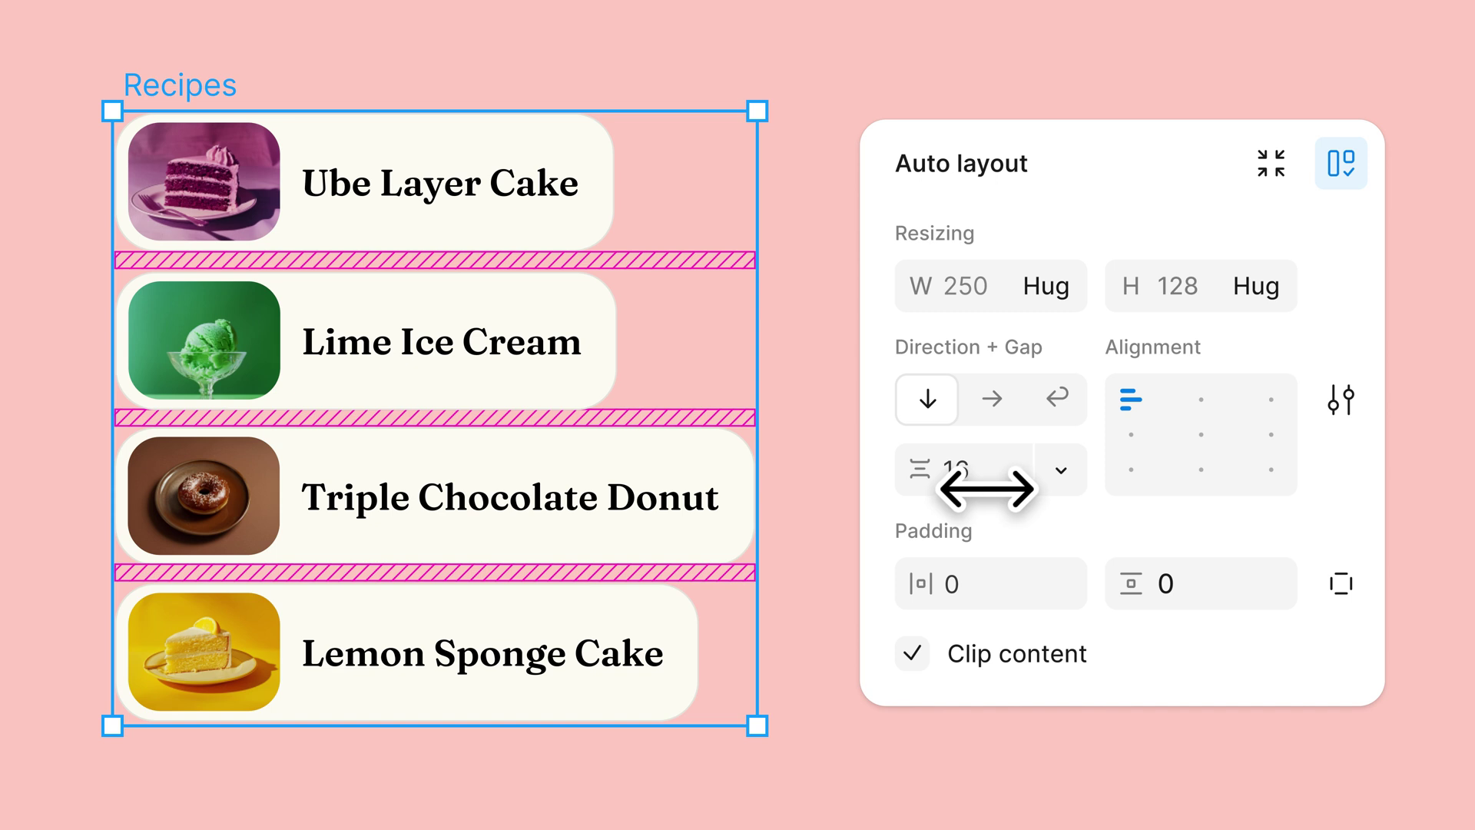
{"action": "mouse_move", "coordinate": [989, 487]}
{"action": "left_mouse_down"}
{"action": "mouse_move", "coordinate": [1080, 480]}
{"action": "mouse_move", "coordinate": [988, 492]}
{"action": "left_mouse_up"}
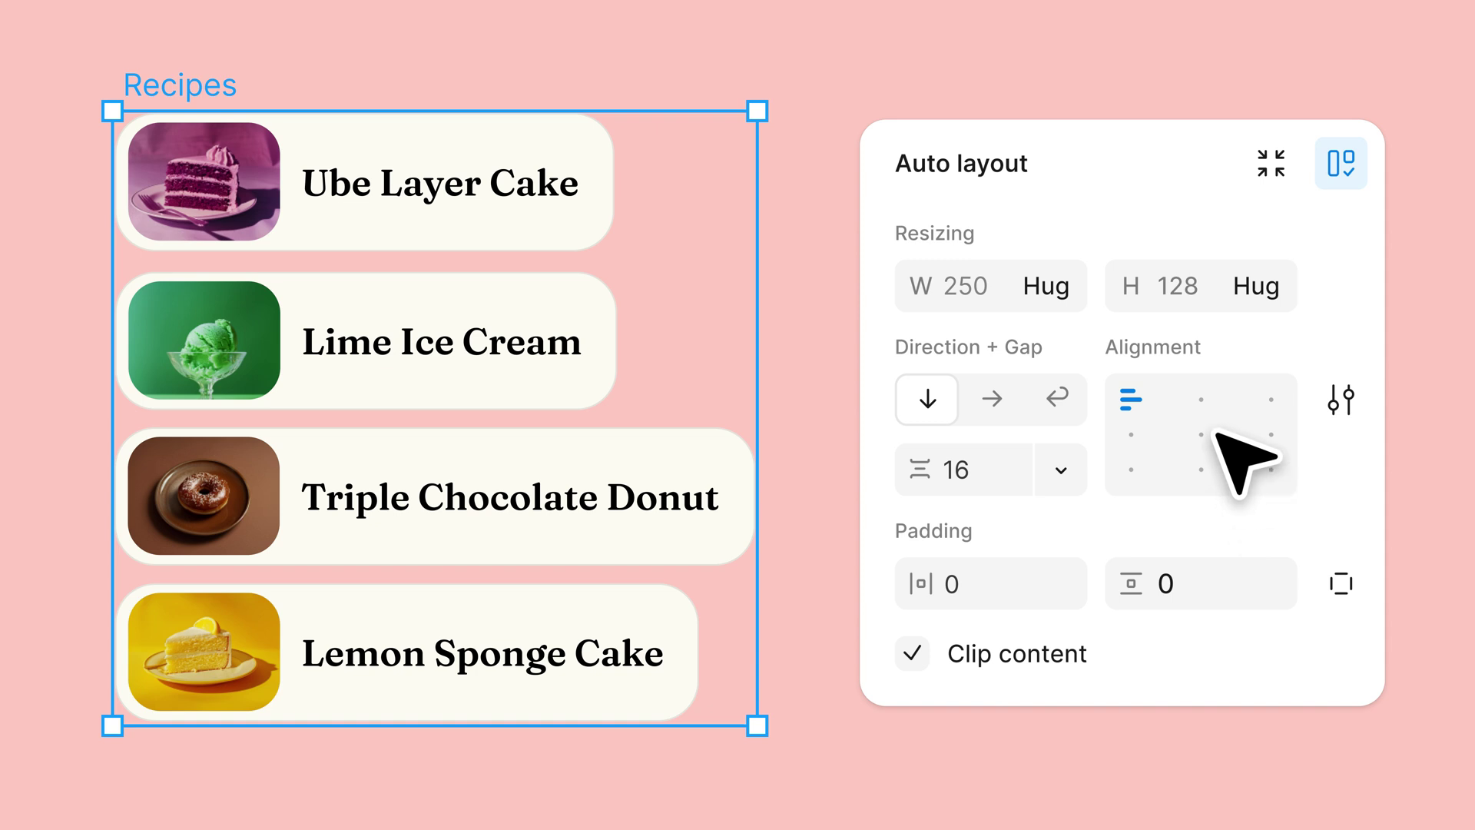
Try center, right and left alignment, ending left-aligned, and add horizontal padding.
{"action": "left_click", "coordinate": [1204, 392]}
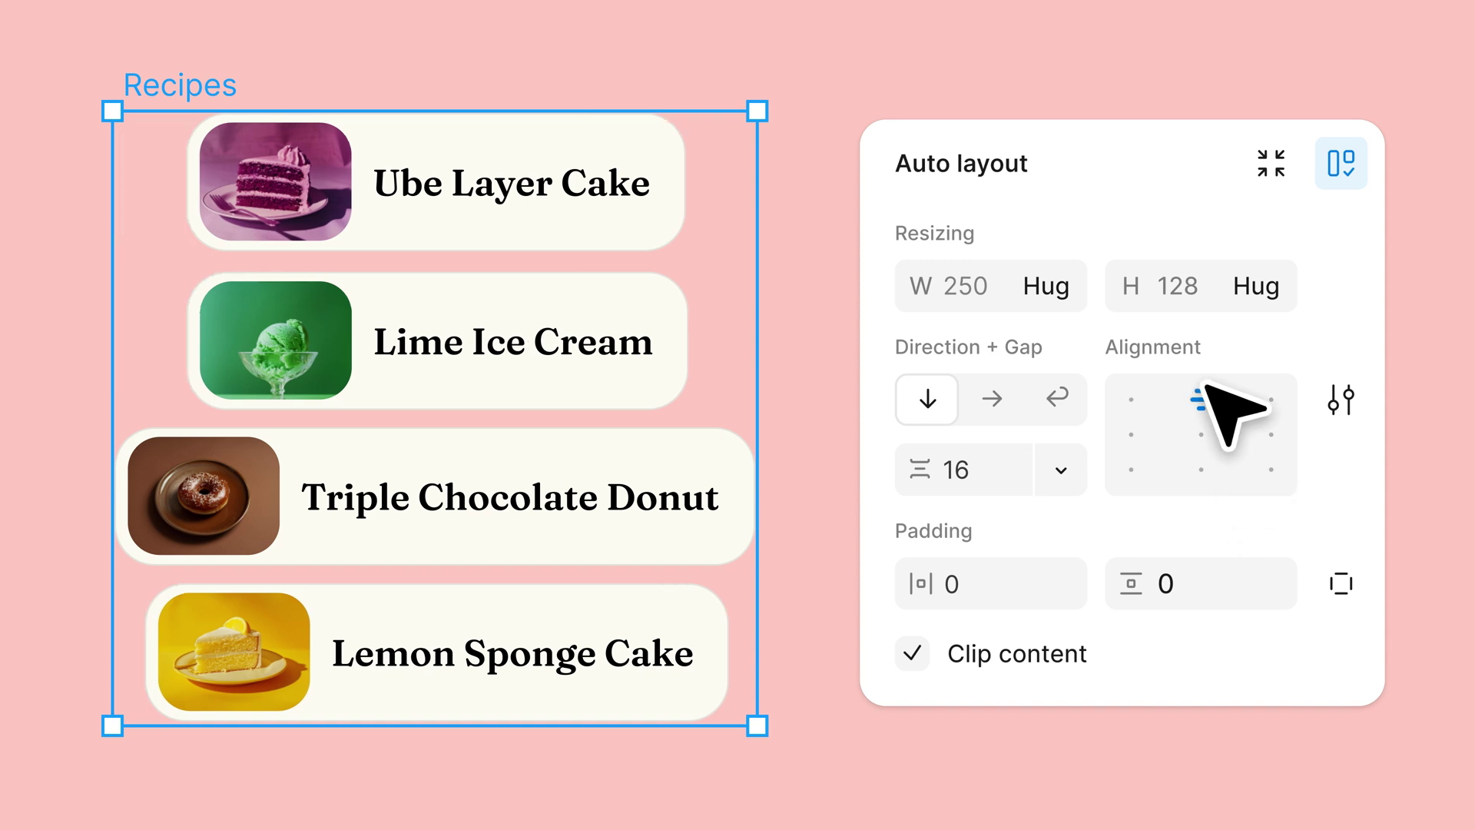
{"action": "left_click", "coordinate": [1272, 396]}
{"action": "left_click", "coordinate": [1137, 398]}
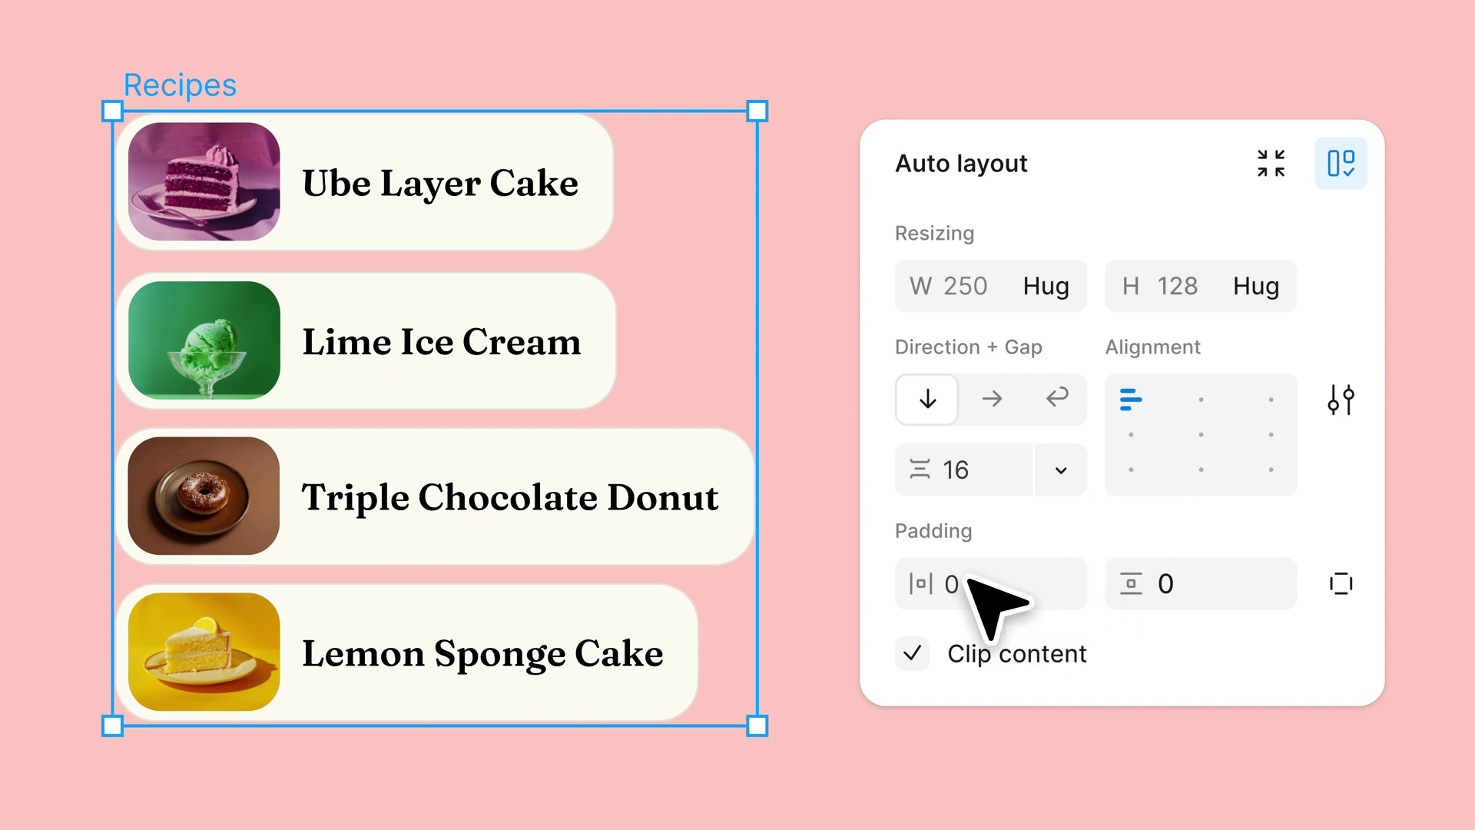
{"action": "left_click_drag", "start_coordinate": [975, 578], "coordinate": [994, 603]}
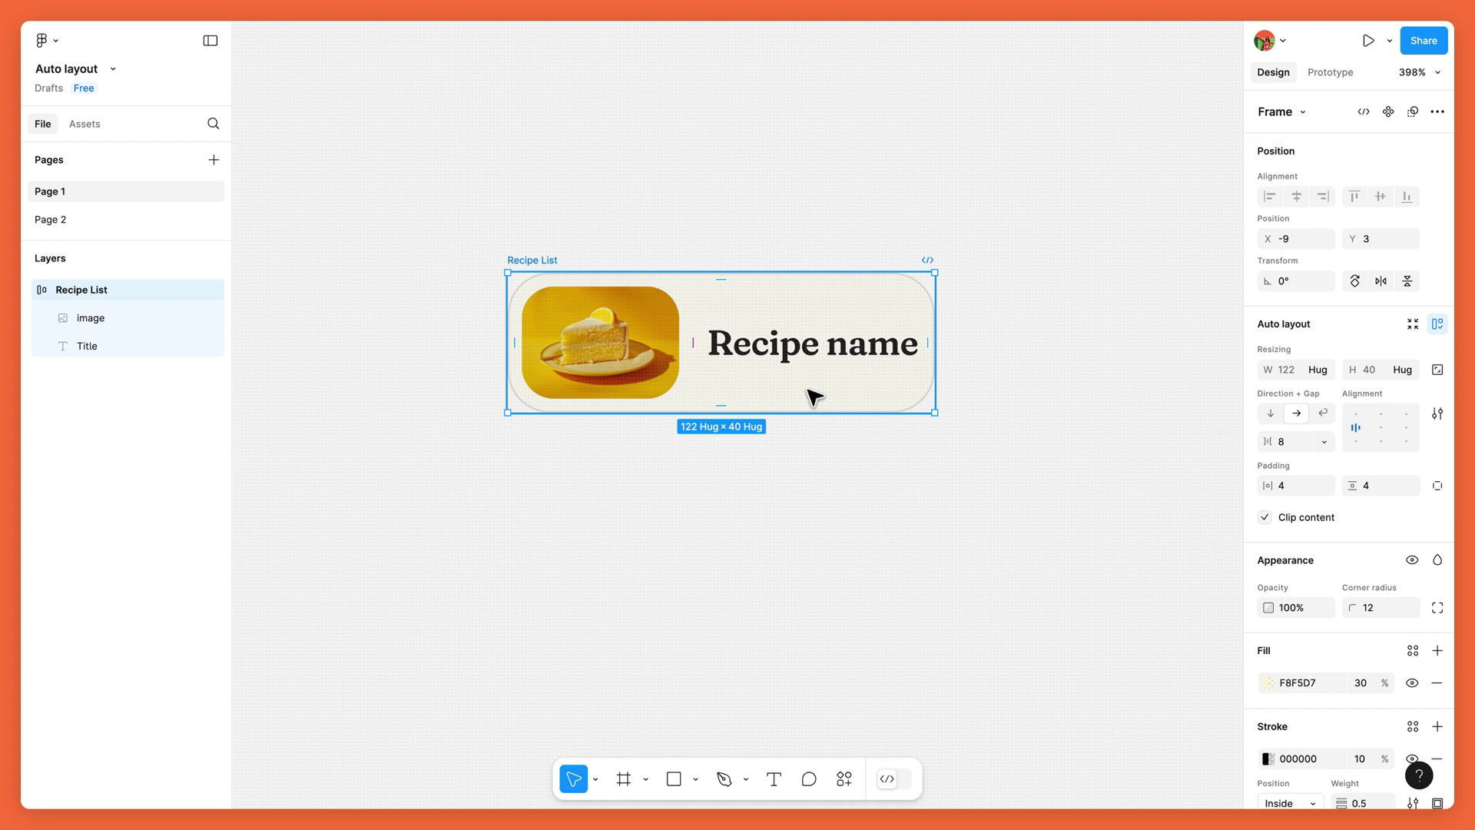
Set the Recipe List card width to Hug contents and retitle it 'Lemon Sponge Cake'.
{"action": "left_click", "coordinate": [1324, 372]}
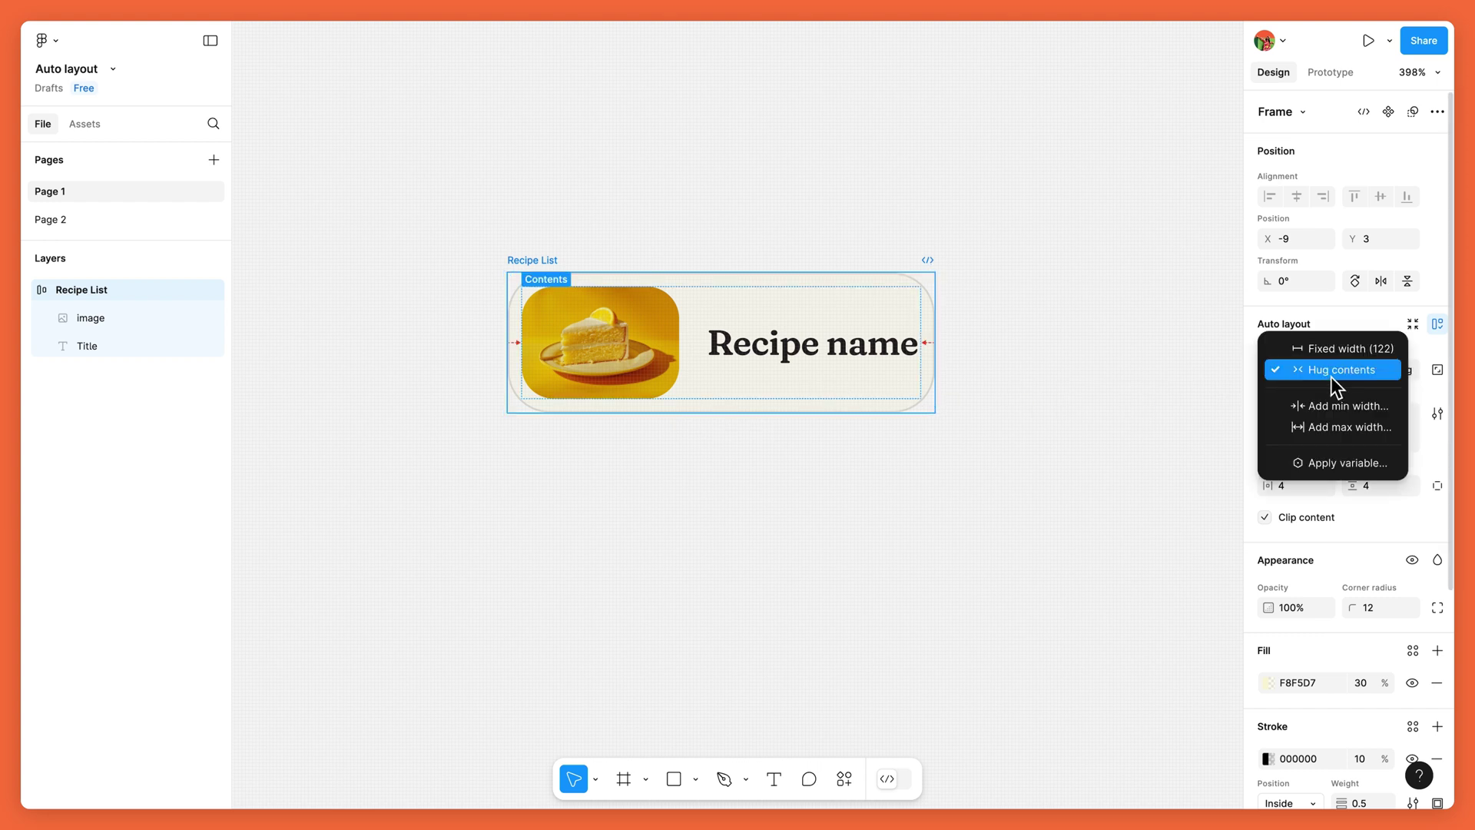
{"action": "left_click", "coordinate": [1331, 376]}
{"action": "double_click", "coordinate": [856, 352]}
{"action": "key", "text": "BackSpace"}
{"action": "type", "text": "Lemon Sponge Cak"}
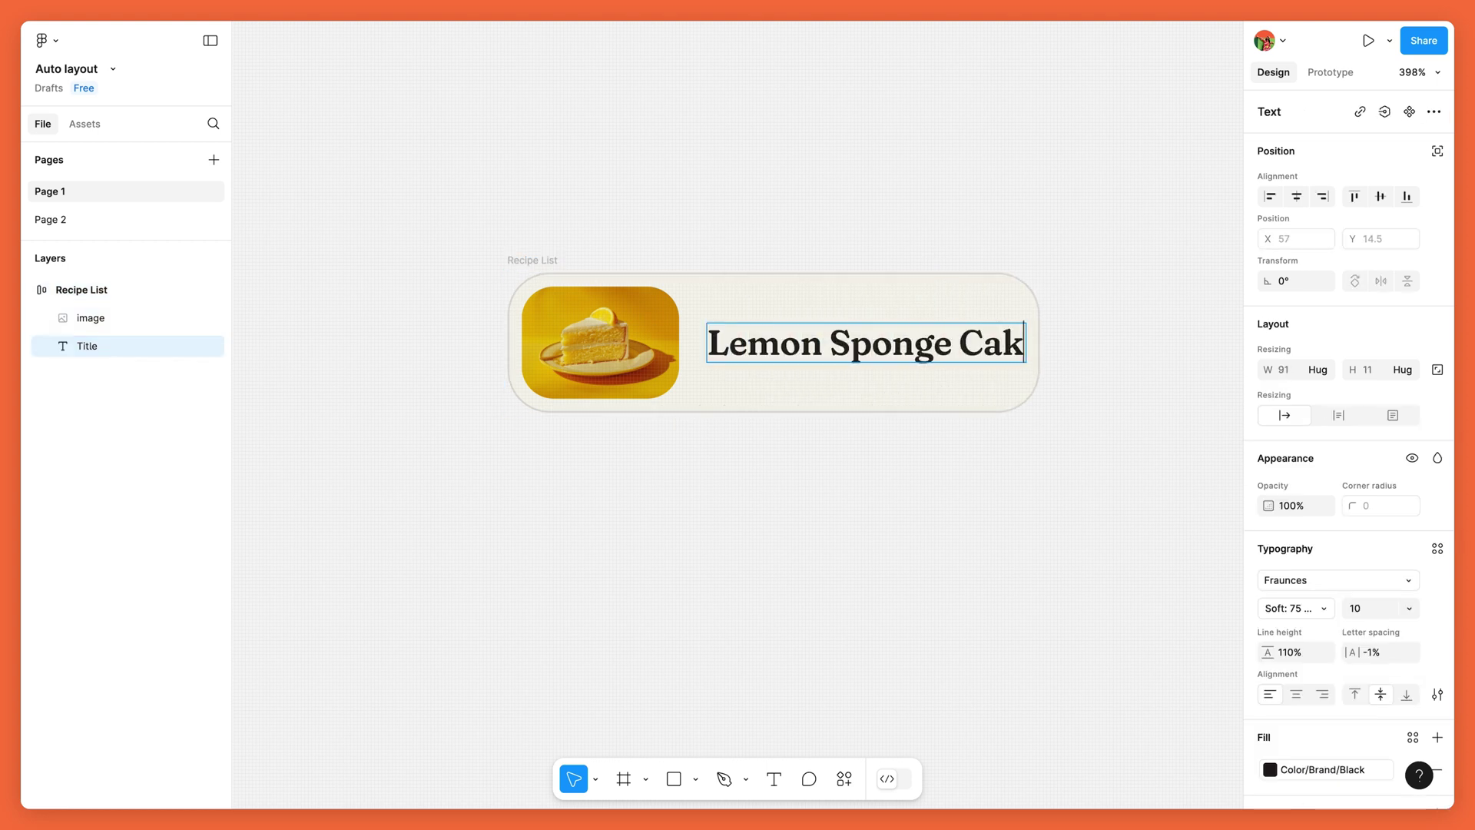
{"action": "type", "text": "e"}
{"action": "left_click", "coordinate": [859, 398]}
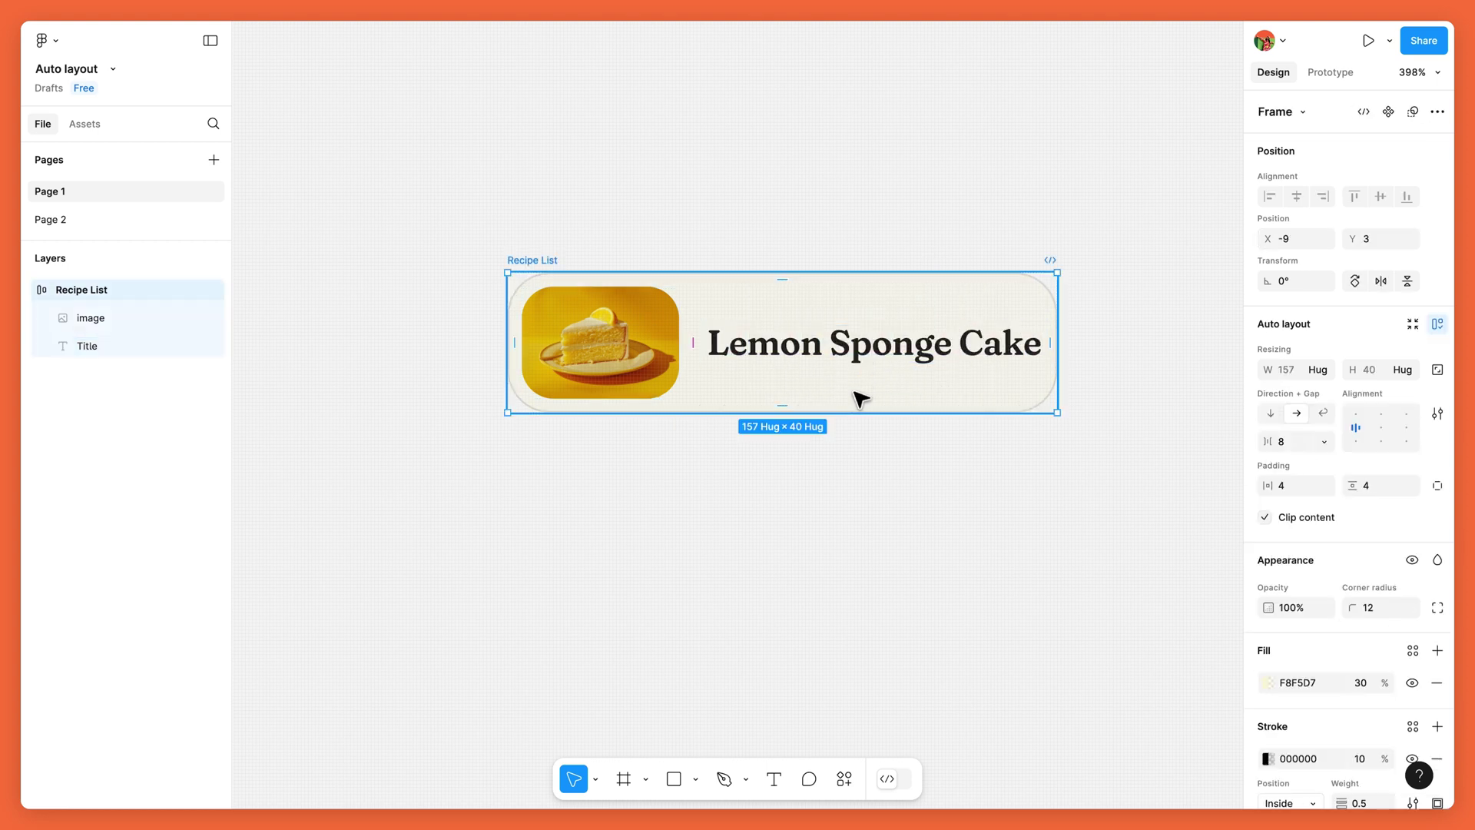
Change the gap between image and title to 12, then back to 8.
{"action": "left_click", "coordinate": [1291, 448]}
{"action": "type", "text": "12"}
{"action": "key", "text": "Return"}
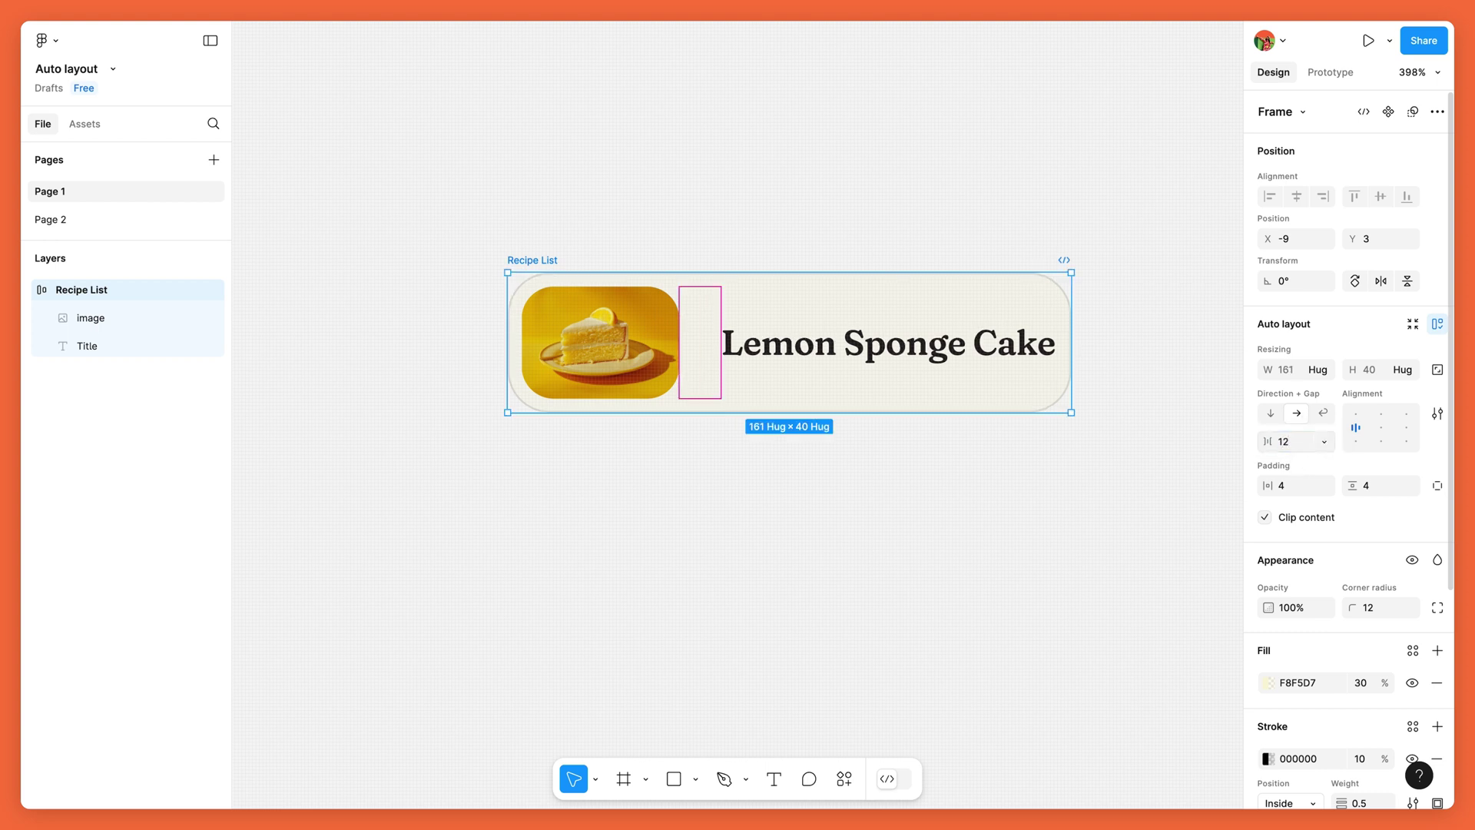
{"action": "left_click", "coordinate": [1285, 444]}
{"action": "type", "text": "8"}
{"action": "key", "text": "Return"}
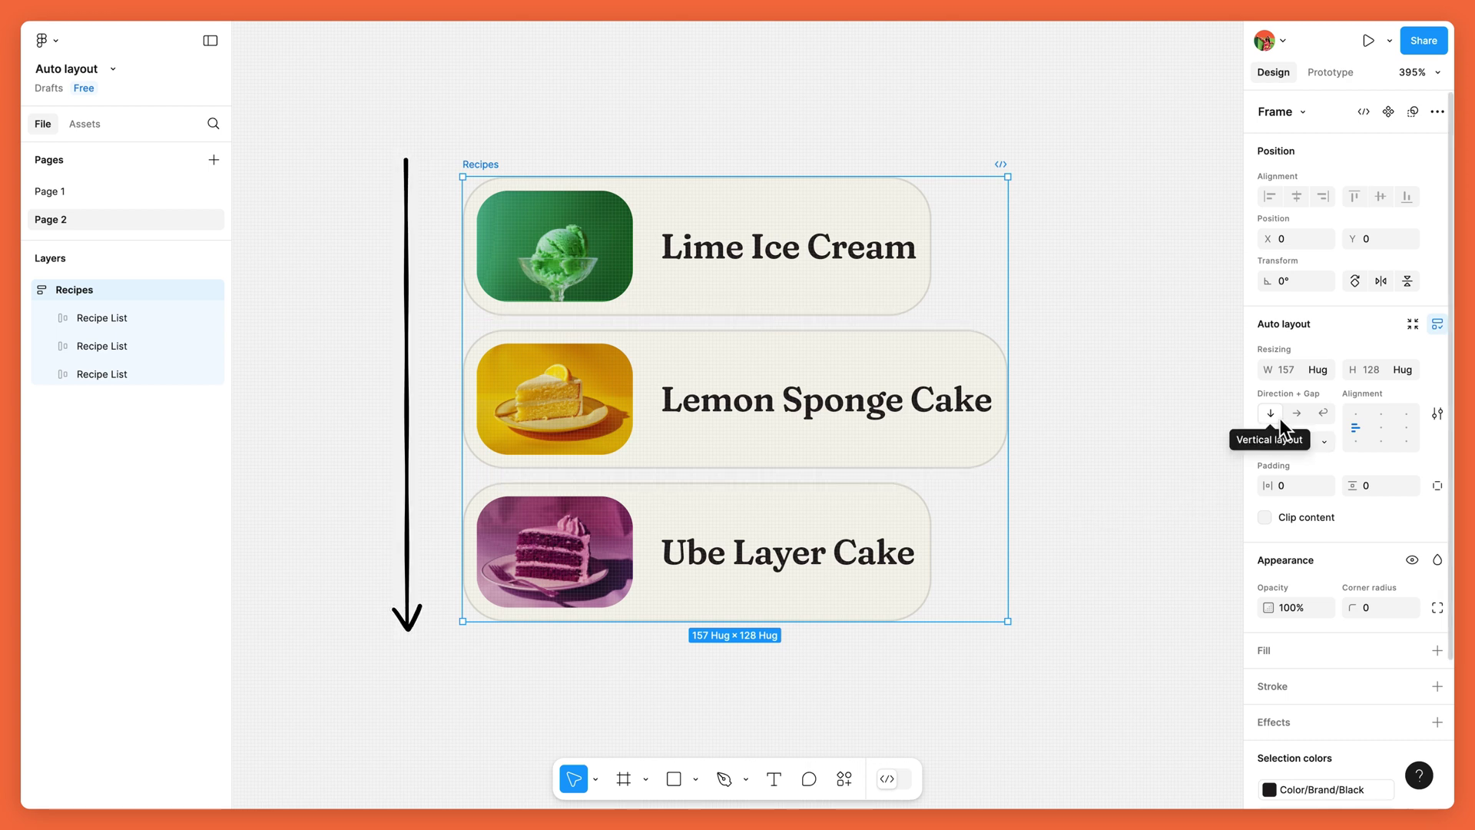
Keep Recipes at Hug contents and drag the Chocolate Donut card in below Lime Ice Cream.
{"action": "left_click", "coordinate": [1318, 370]}
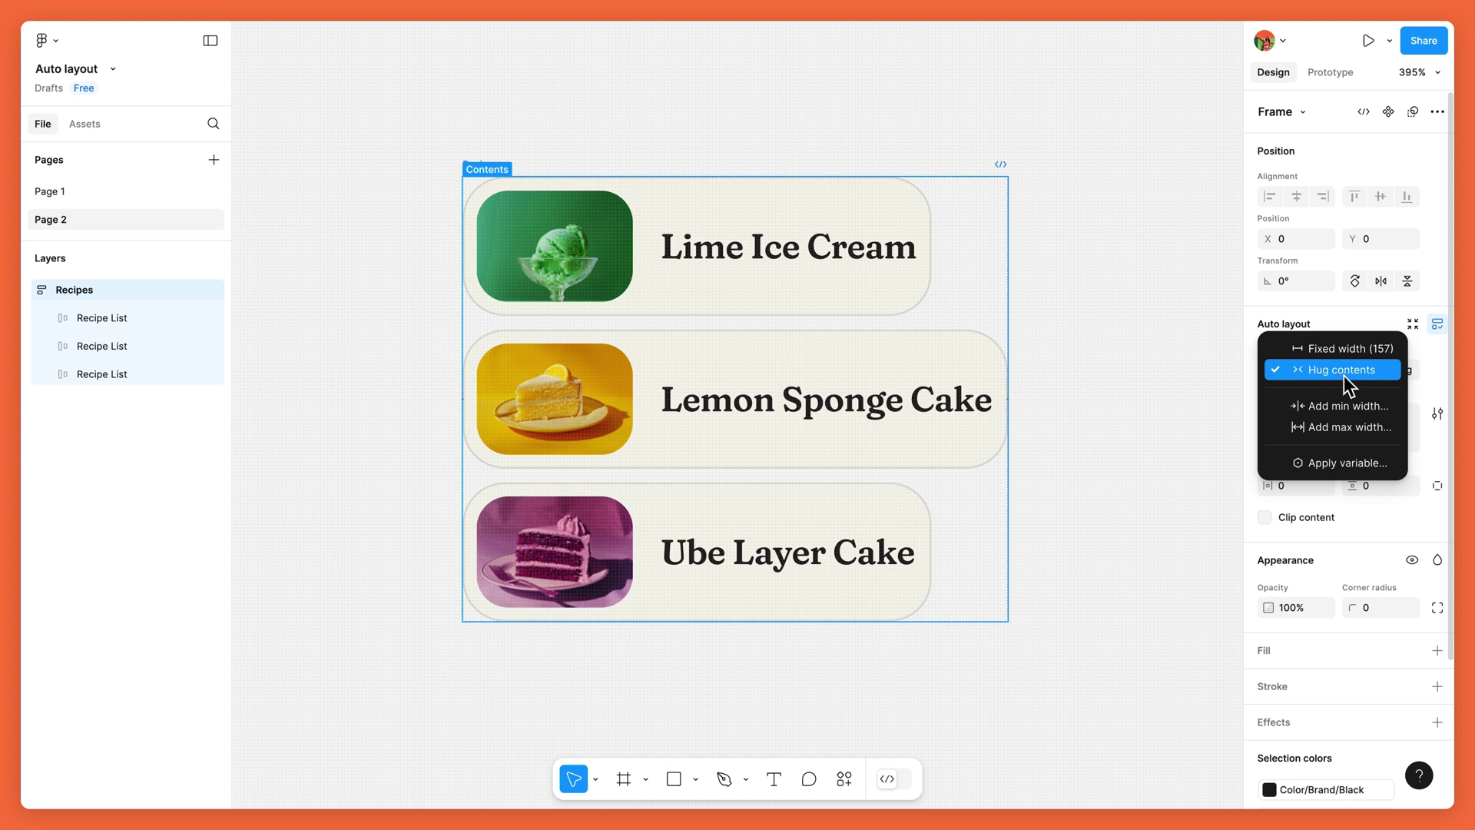
{"action": "left_click", "coordinate": [1343, 375]}
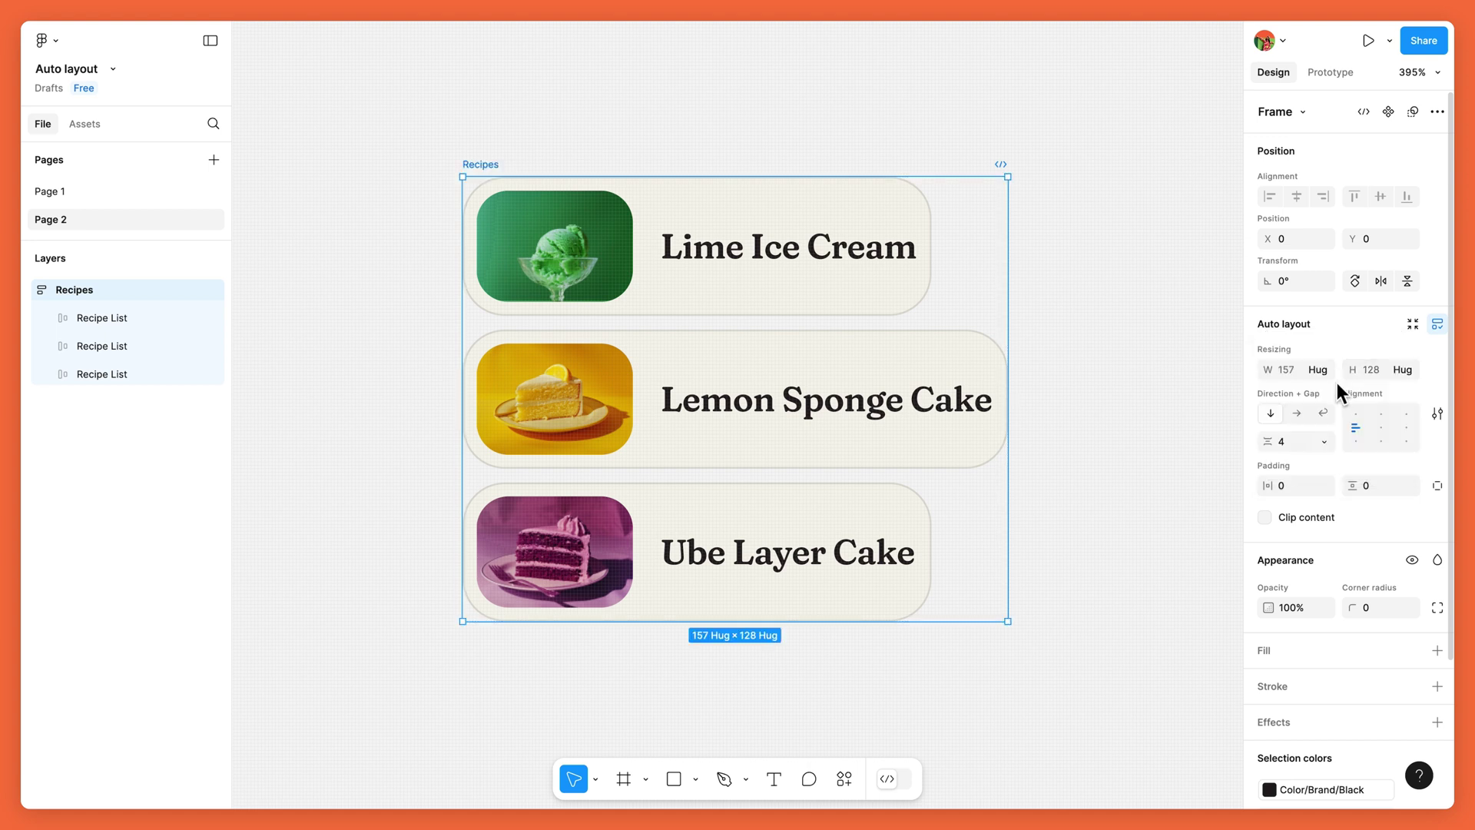
{"action": "left_click", "coordinate": [862, 312]}
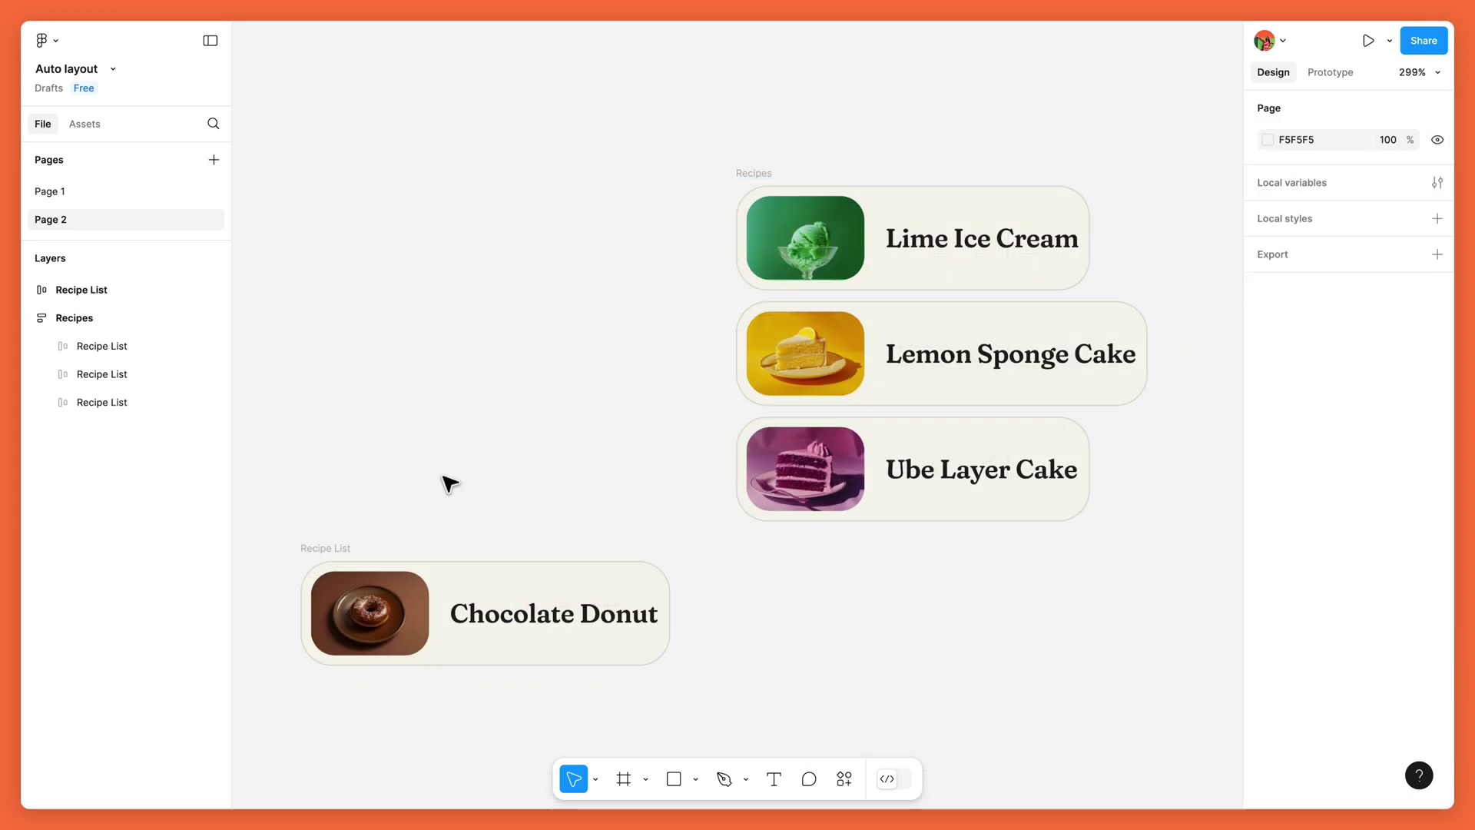
{"action": "left_click_drag", "start_coordinate": [336, 550], "coordinate": [828, 300]}
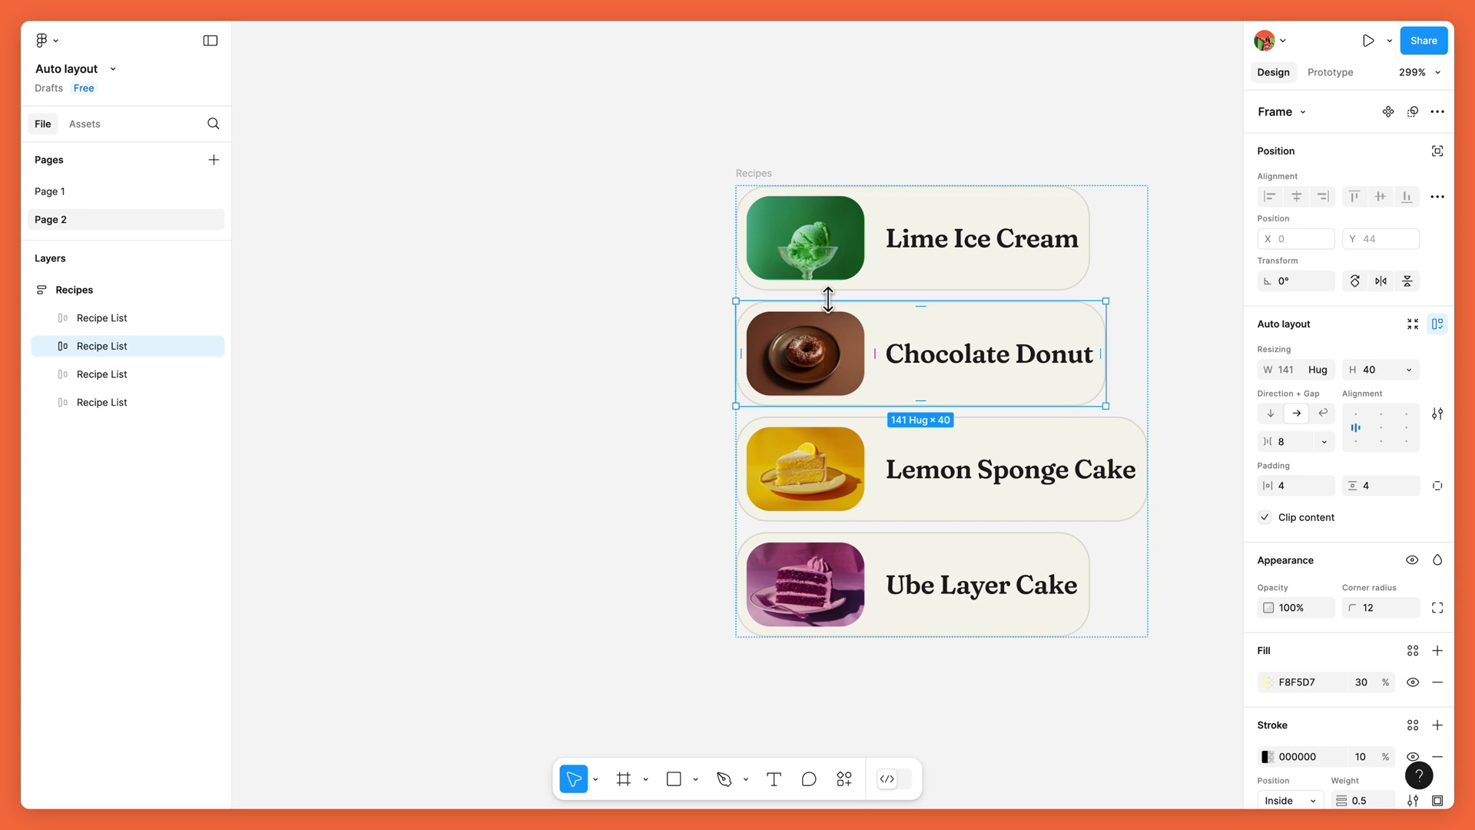
{"action": "scroll", "coordinate": [833, 306], "scroll_direction": "up", "scroll_amount": 5}
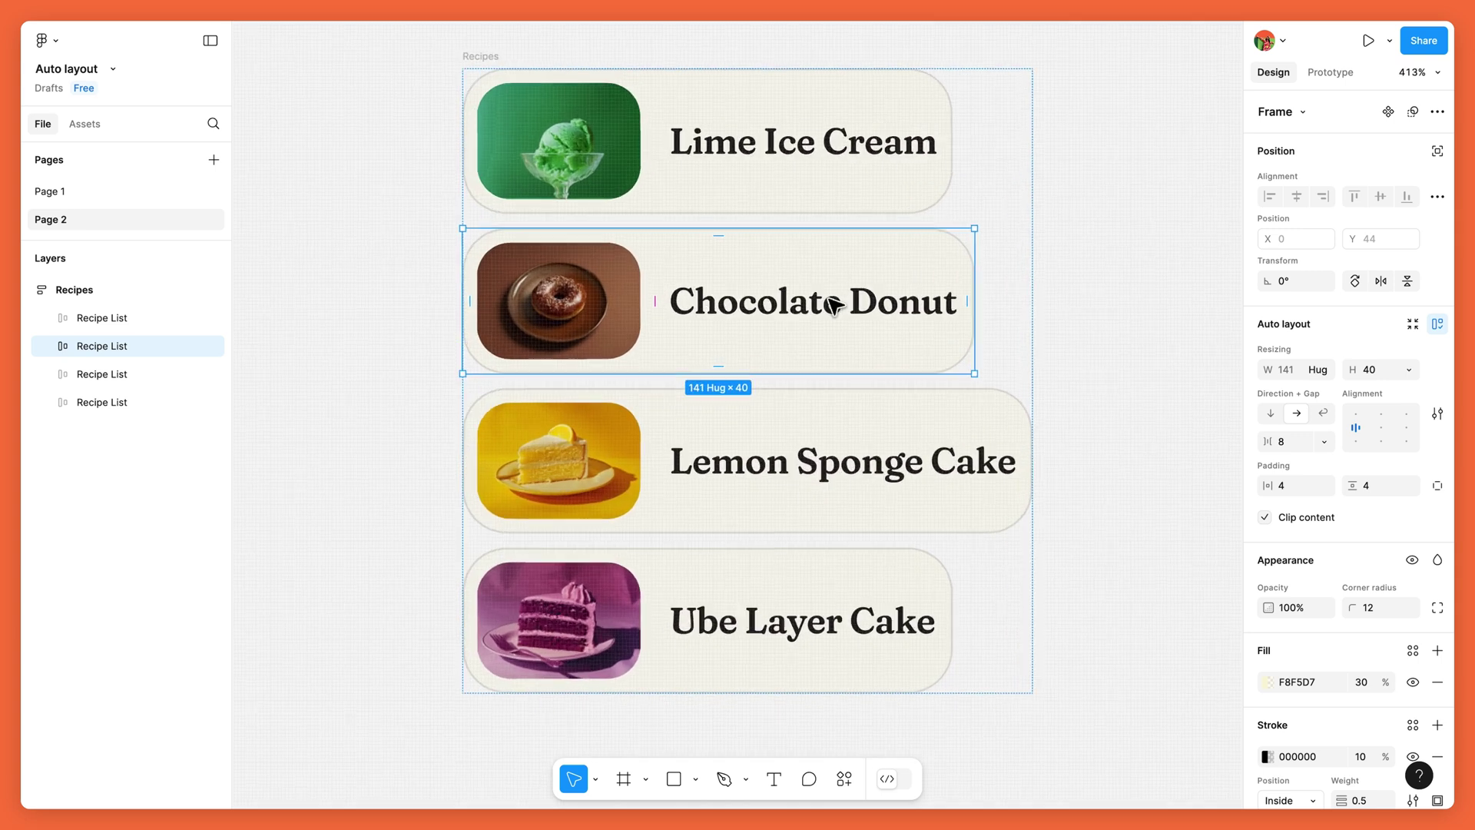
{"action": "scroll", "coordinate": [833, 306], "scroll_direction": "left", "scroll_amount": 2}
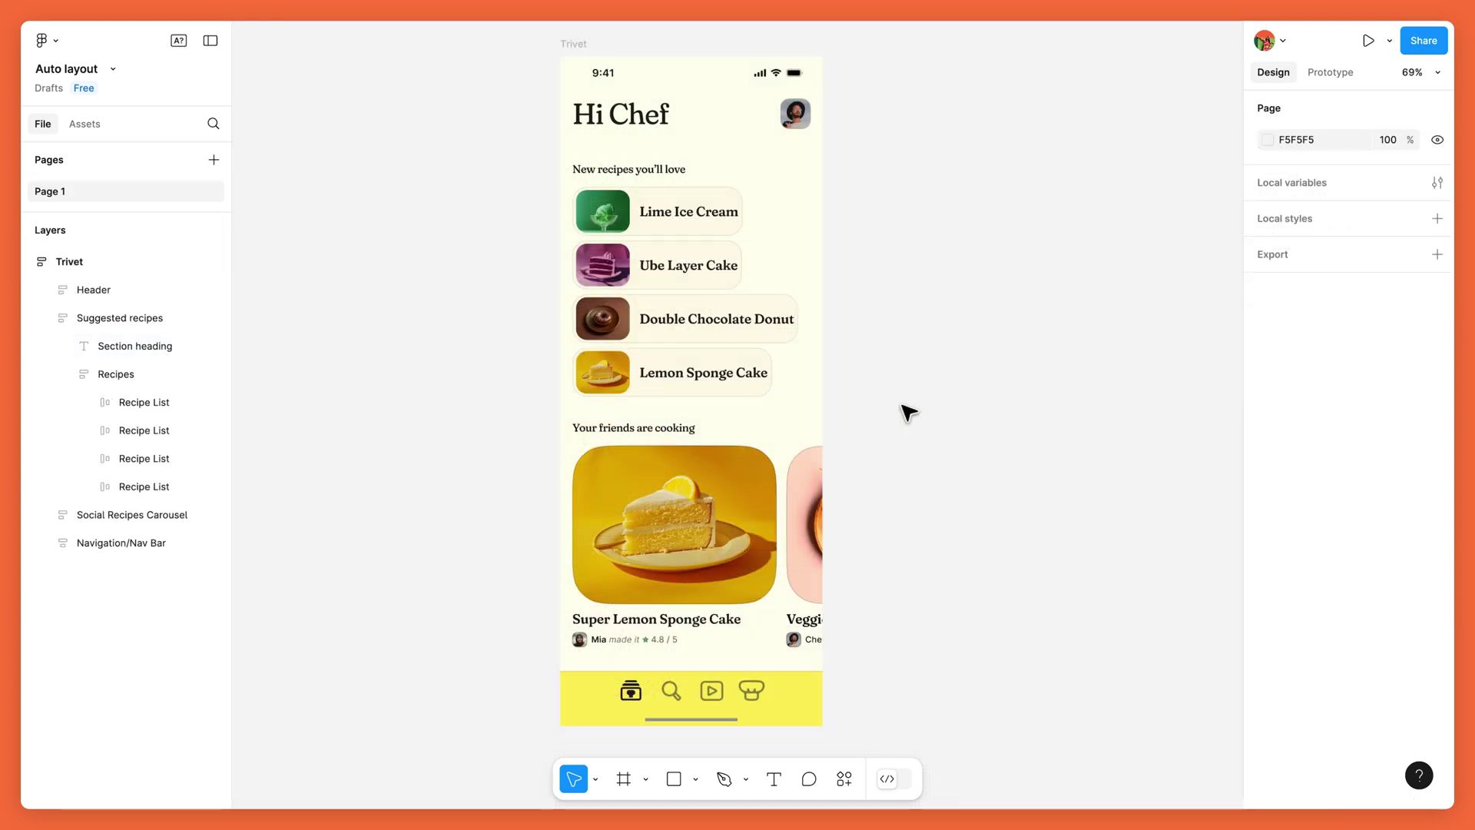
Give the four recipe cards a fixed 380 px width and widen the Trivet frame to 853 px.
{"action": "left_click", "coordinate": [731, 223]}
{"action": "double_click", "coordinate": [726, 220]}
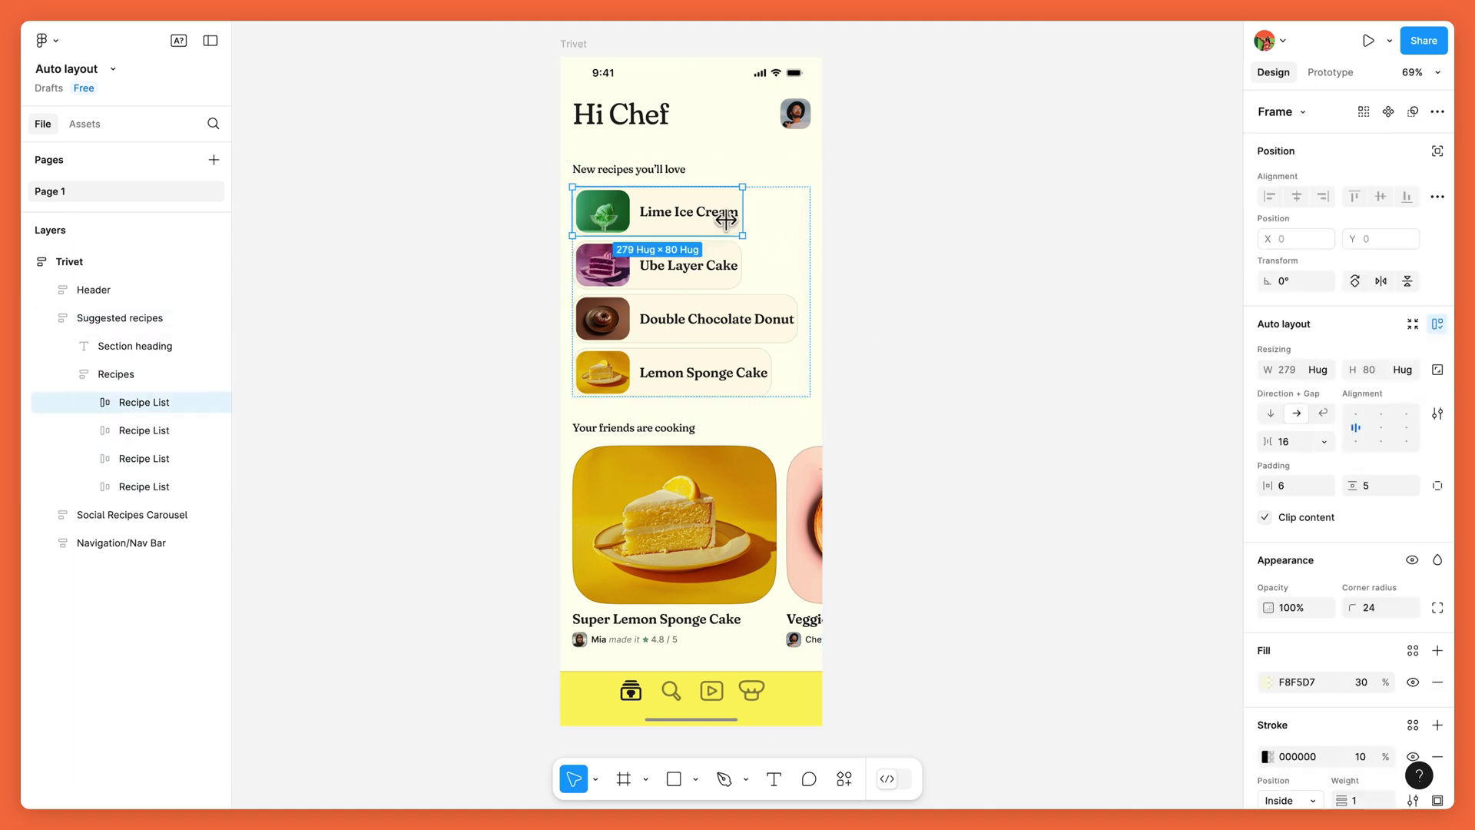
{"action": "left_click", "coordinate": [722, 269], "text": "shift"}
{"action": "left_click", "coordinate": [731, 321], "text": "shift"}
{"action": "left_click", "coordinate": [743, 376], "text": "shift"}
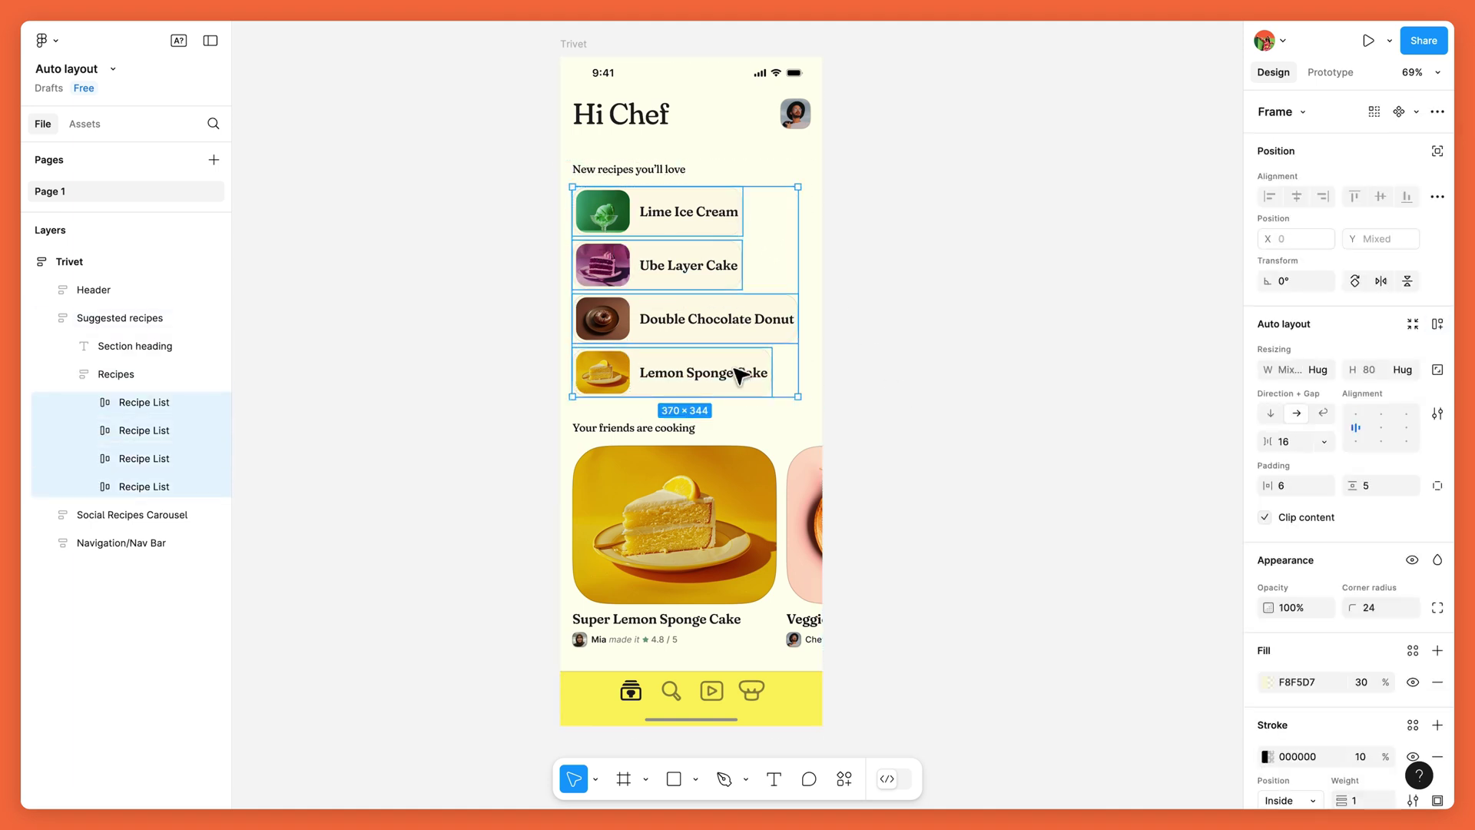
{"action": "left_click", "coordinate": [1318, 370]}
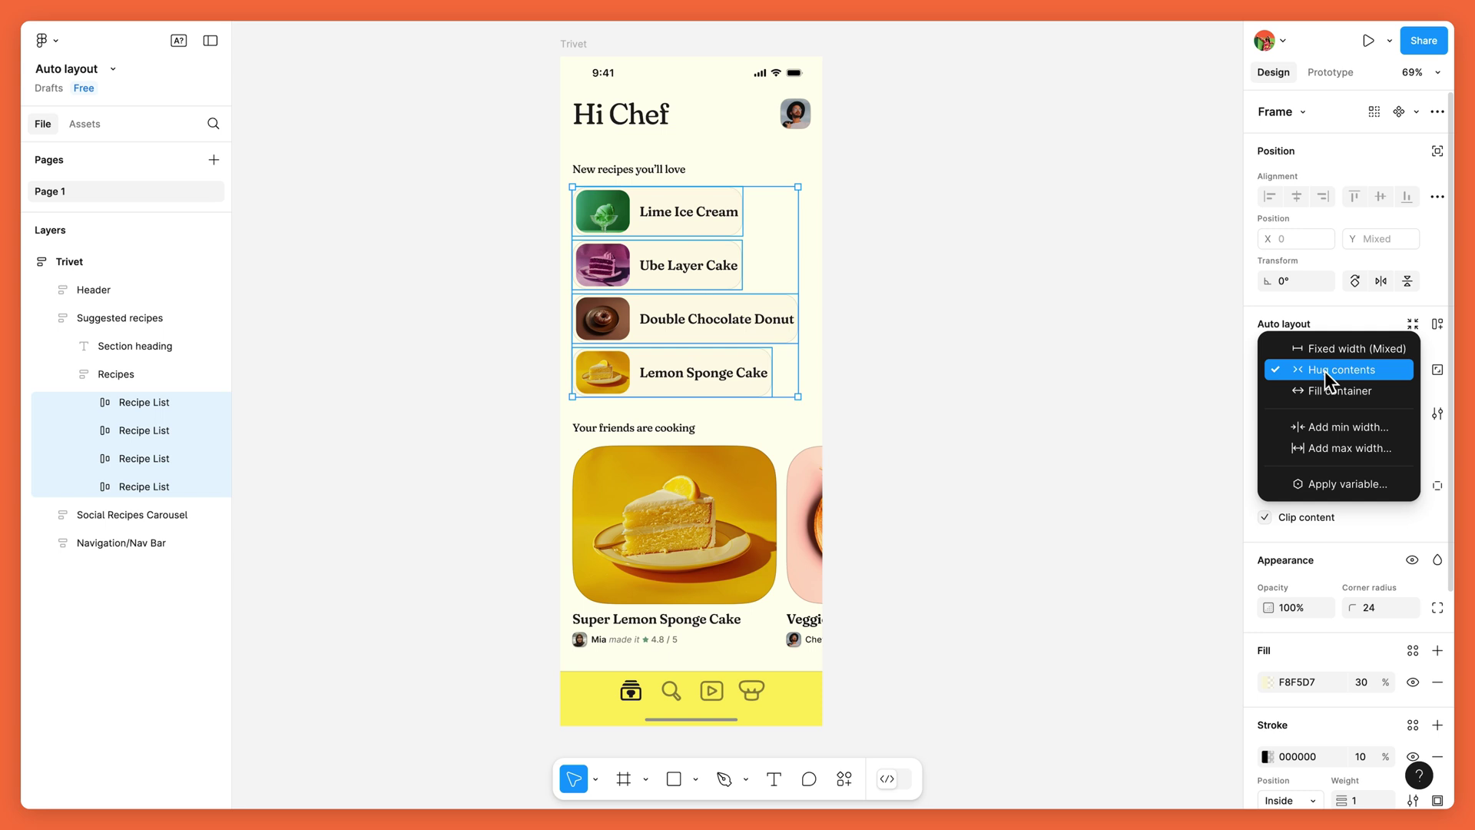
{"action": "left_click", "coordinate": [1348, 355]}
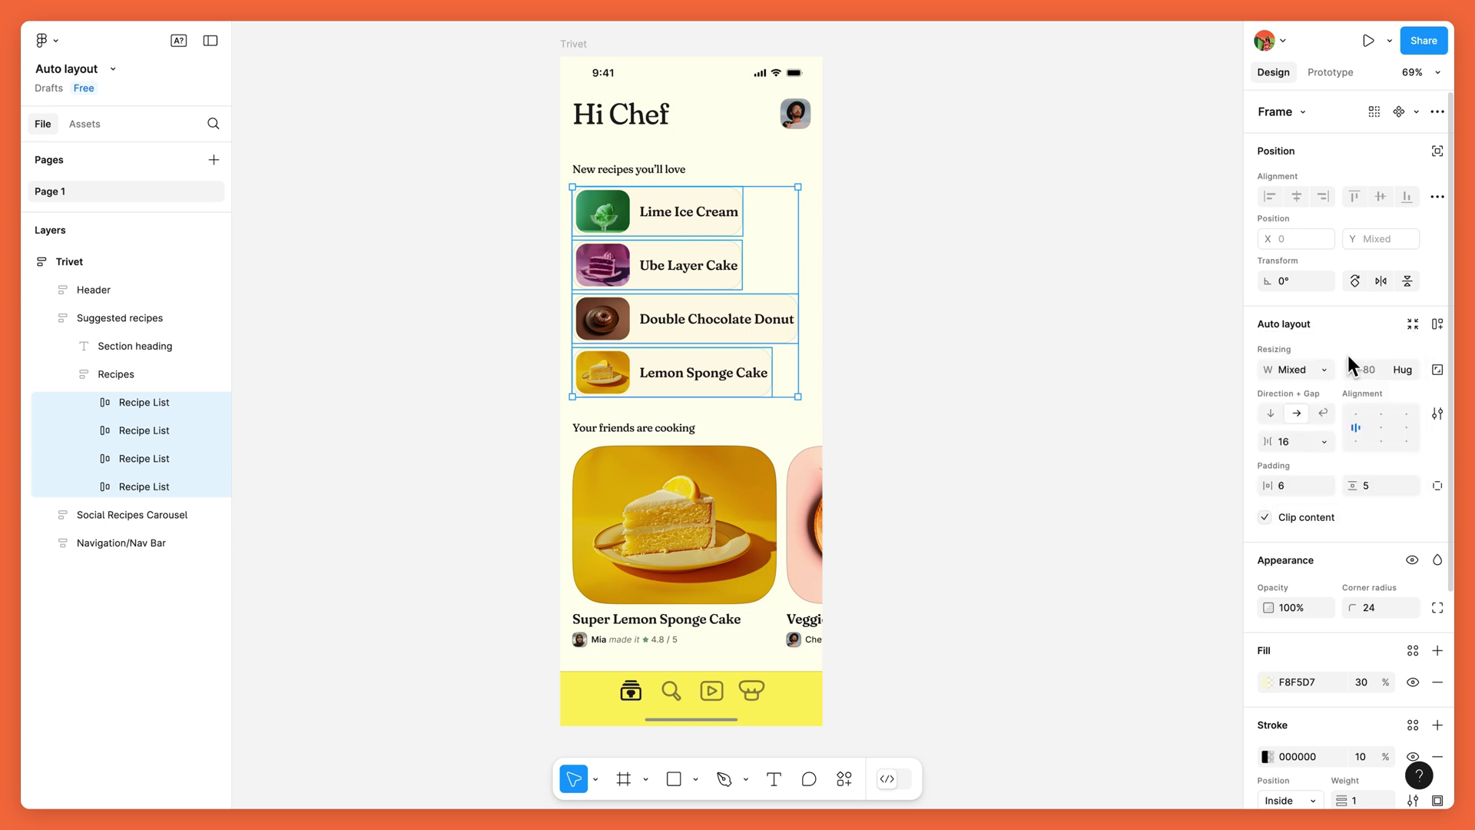
{"action": "left_click", "coordinate": [1293, 369]}
{"action": "type", "text": "380"}
{"action": "key", "text": "Return"}
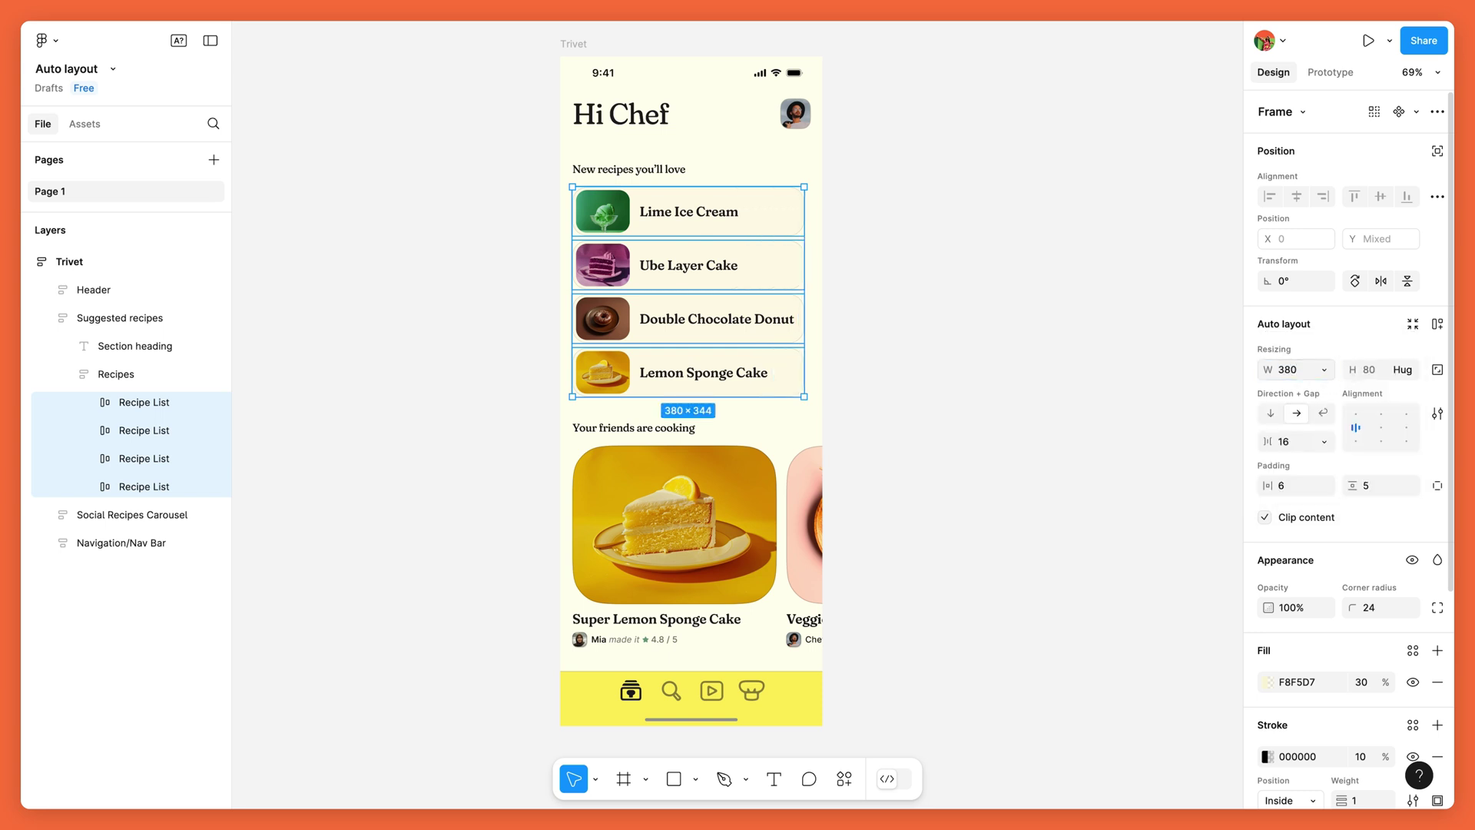
{"action": "left_click", "coordinate": [882, 353]}
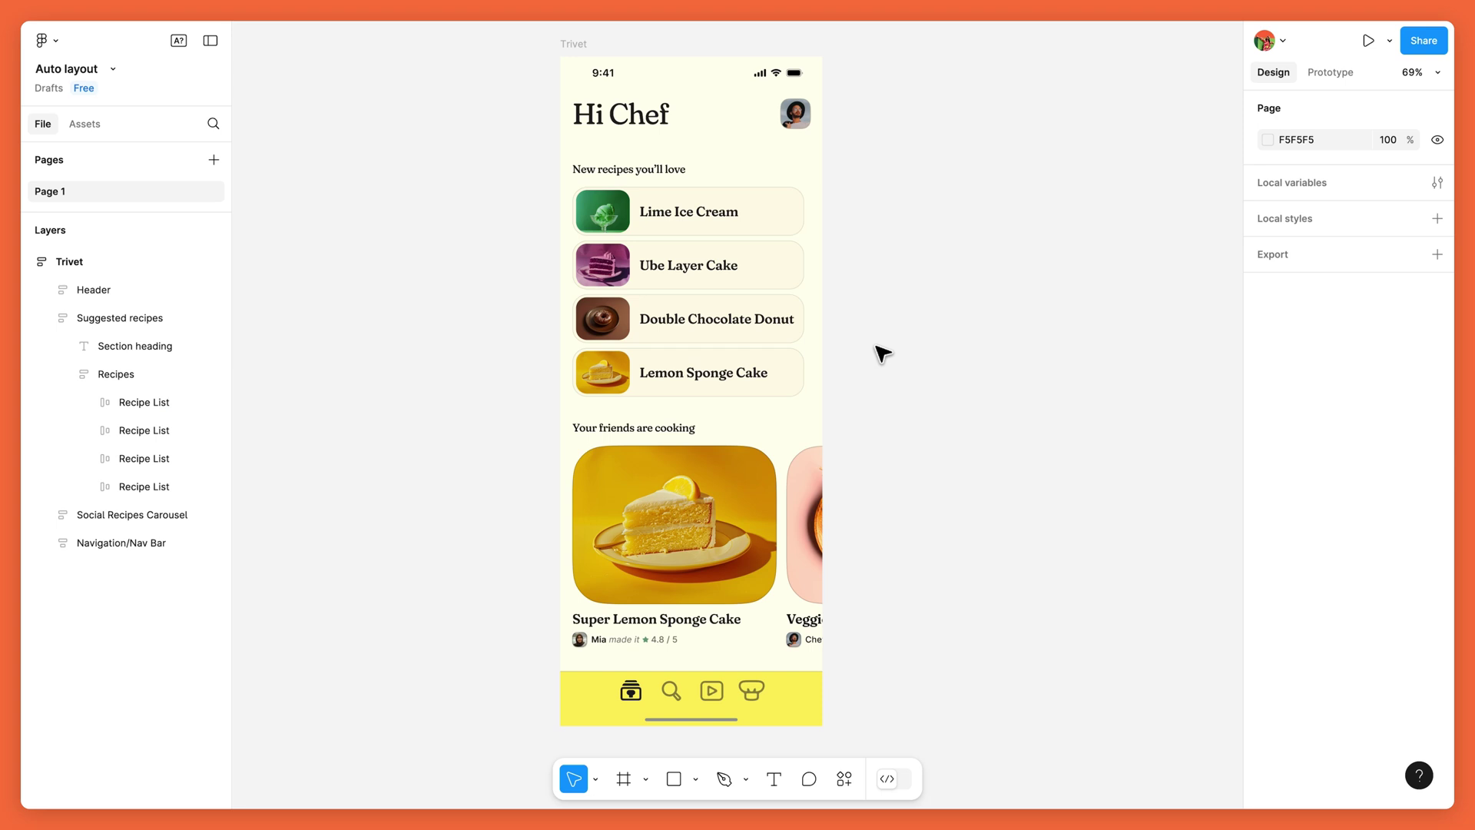
{"action": "left_click", "coordinate": [575, 46]}
{"action": "left_click_drag", "start_coordinate": [822, 209], "coordinate": [1081, 215]}
Set the four Recipe List rows to Fill container, then narrow the Trivet frame to test.
{"action": "left_click", "coordinate": [777, 224]}
{"action": "left_click", "coordinate": [776, 224]}
{"action": "left_click", "coordinate": [777, 266], "text": "shift"}
{"action": "left_click", "coordinate": [776, 319], "text": "shift"}
{"action": "left_click", "coordinate": [777, 369], "text": "shift"}
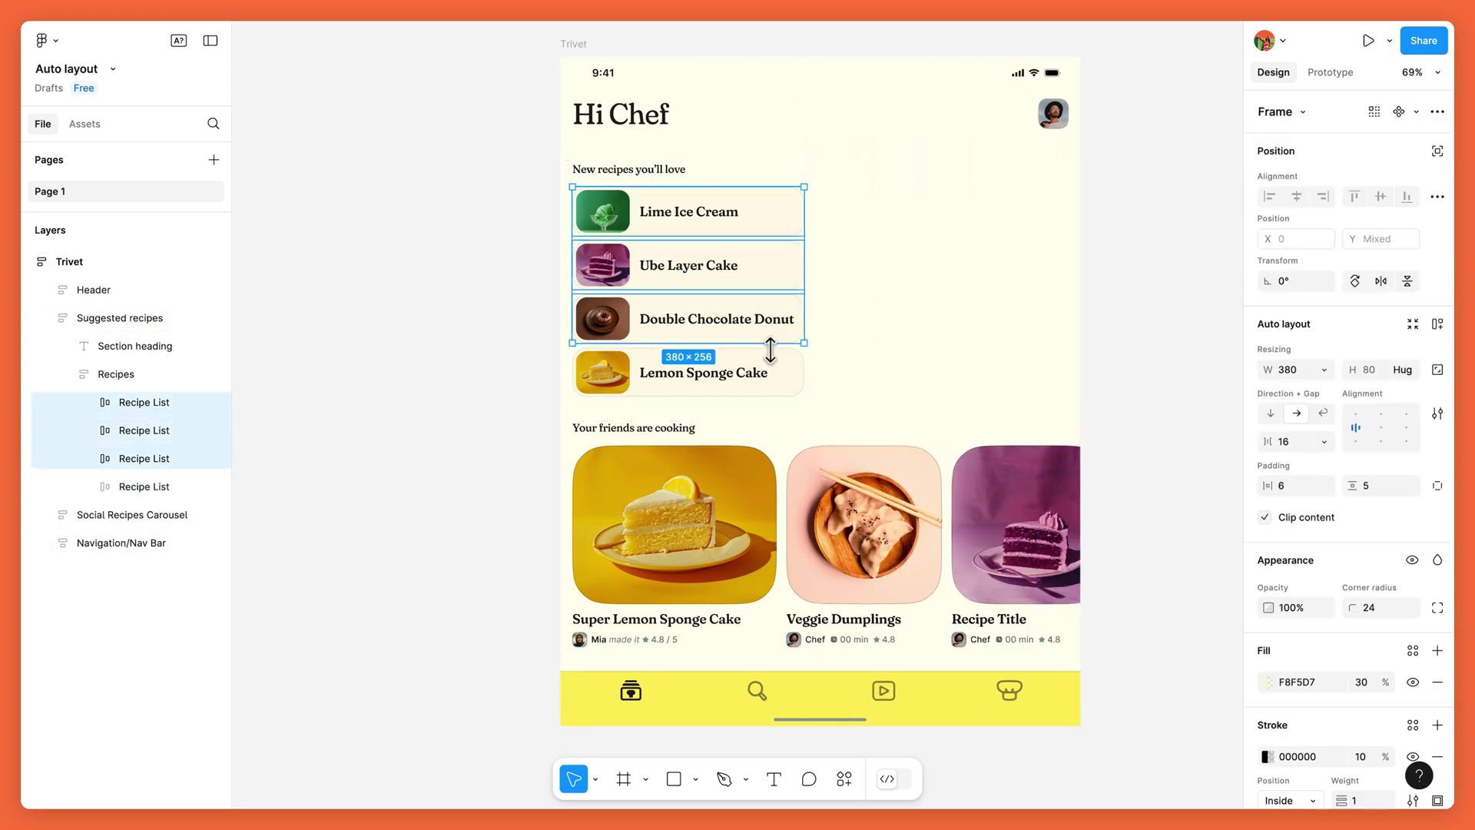
{"action": "left_click", "coordinate": [1324, 369]}
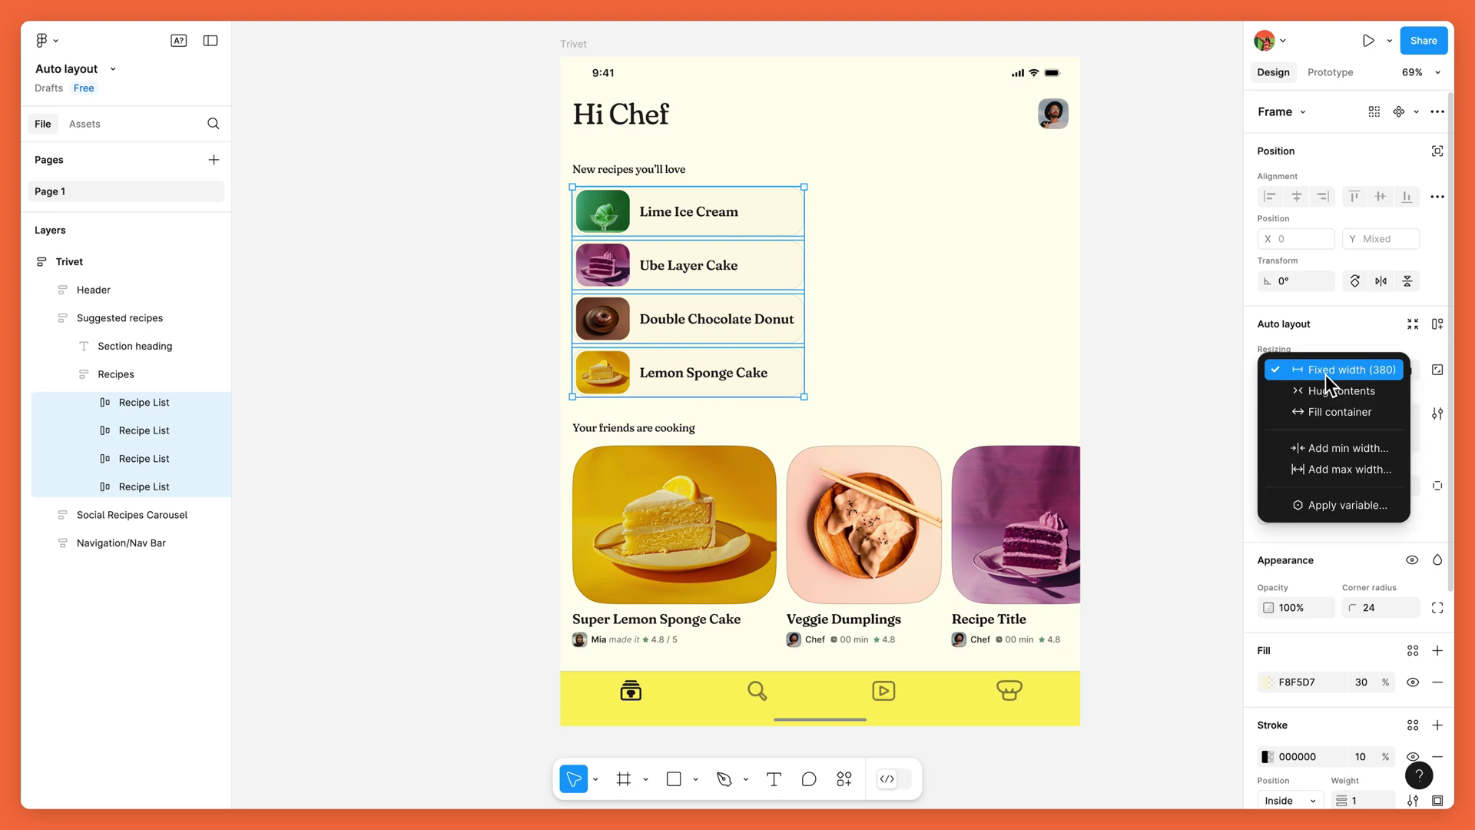
{"action": "left_click", "coordinate": [1337, 417]}
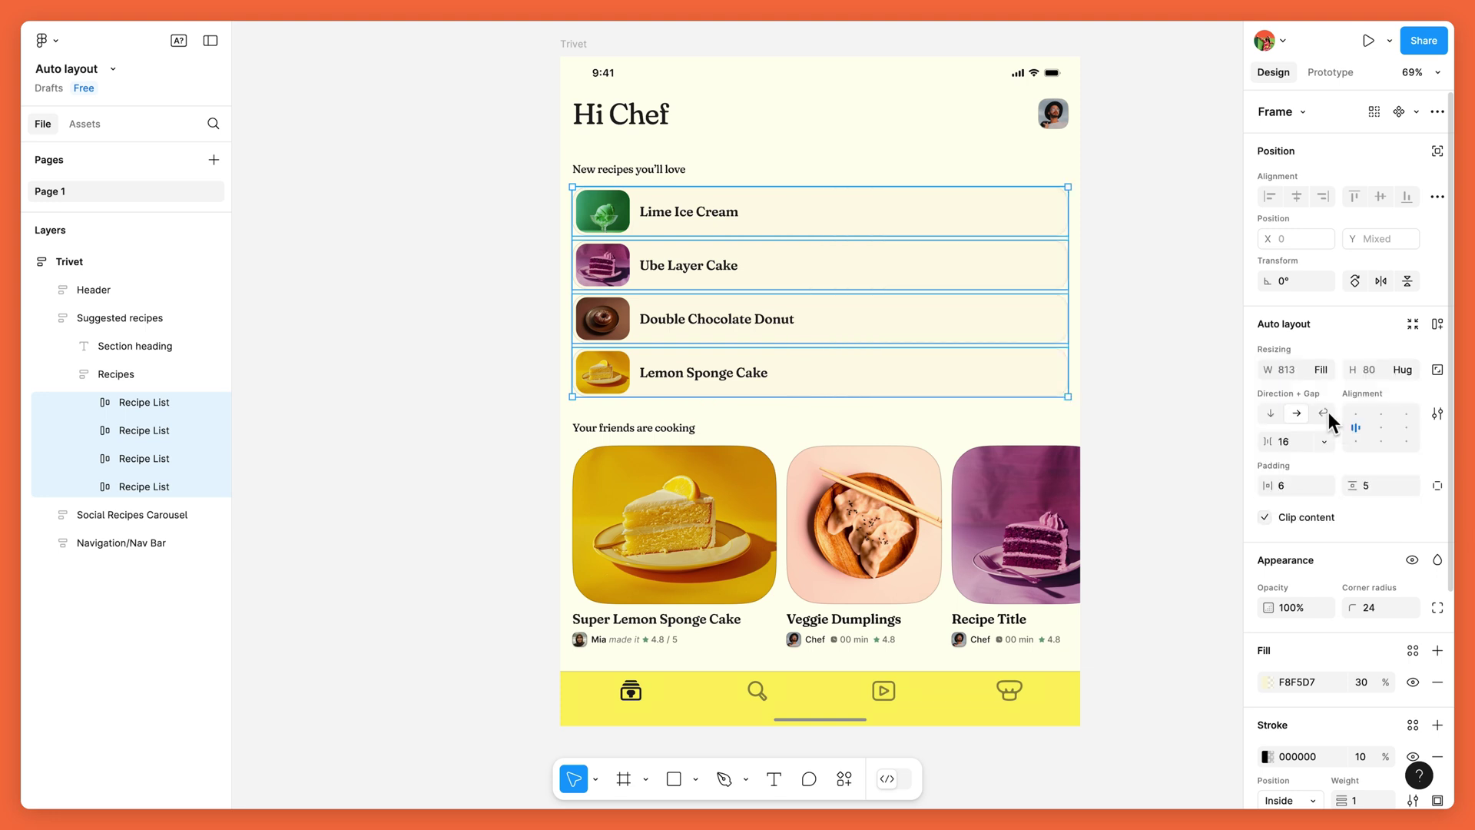
{"action": "left_click", "coordinate": [1179, 323]}
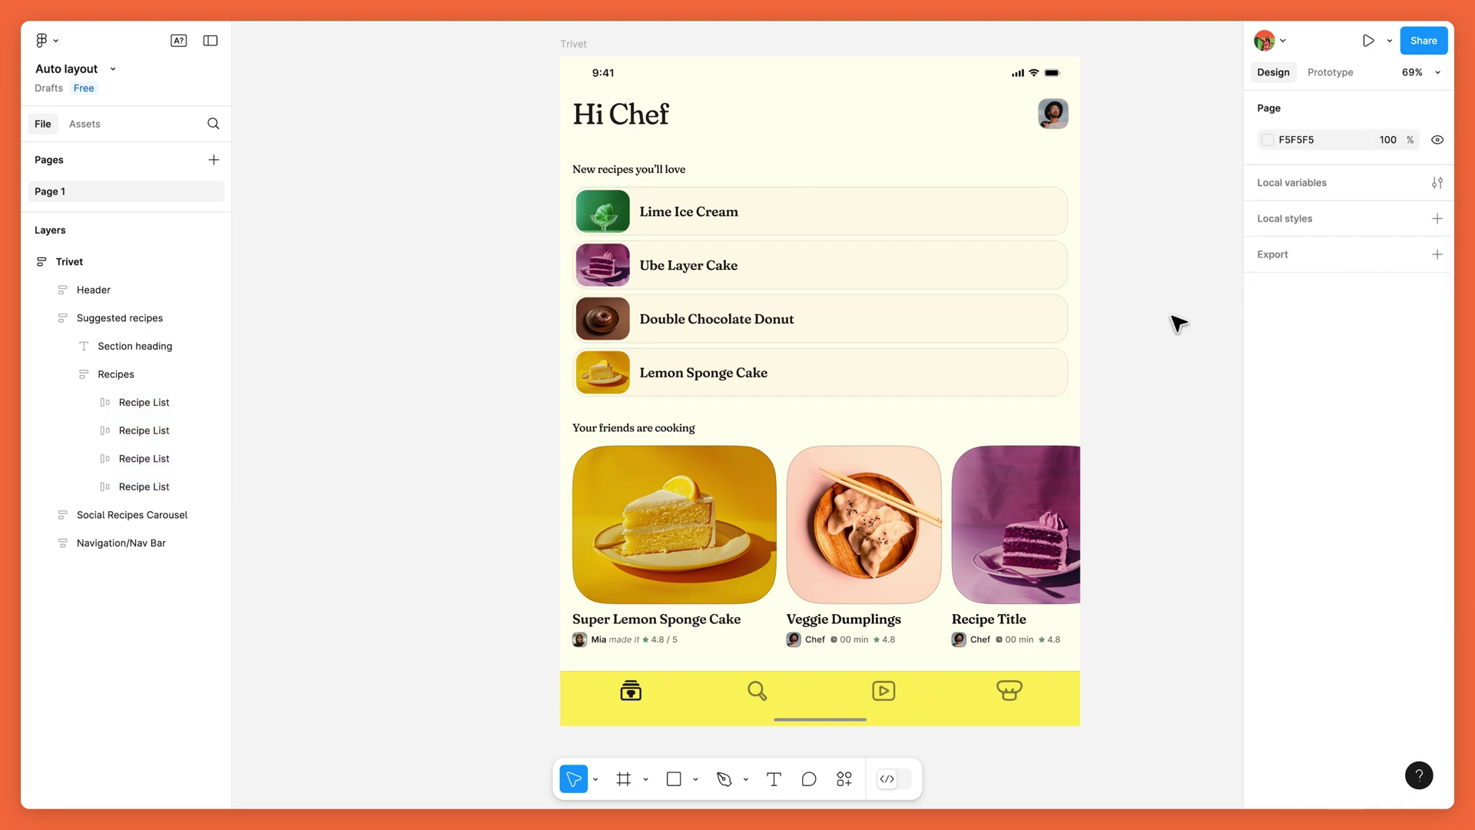
{"action": "left_click", "coordinate": [577, 44]}
{"action": "left_click_drag", "start_coordinate": [1086, 243], "coordinate": [841, 257]}
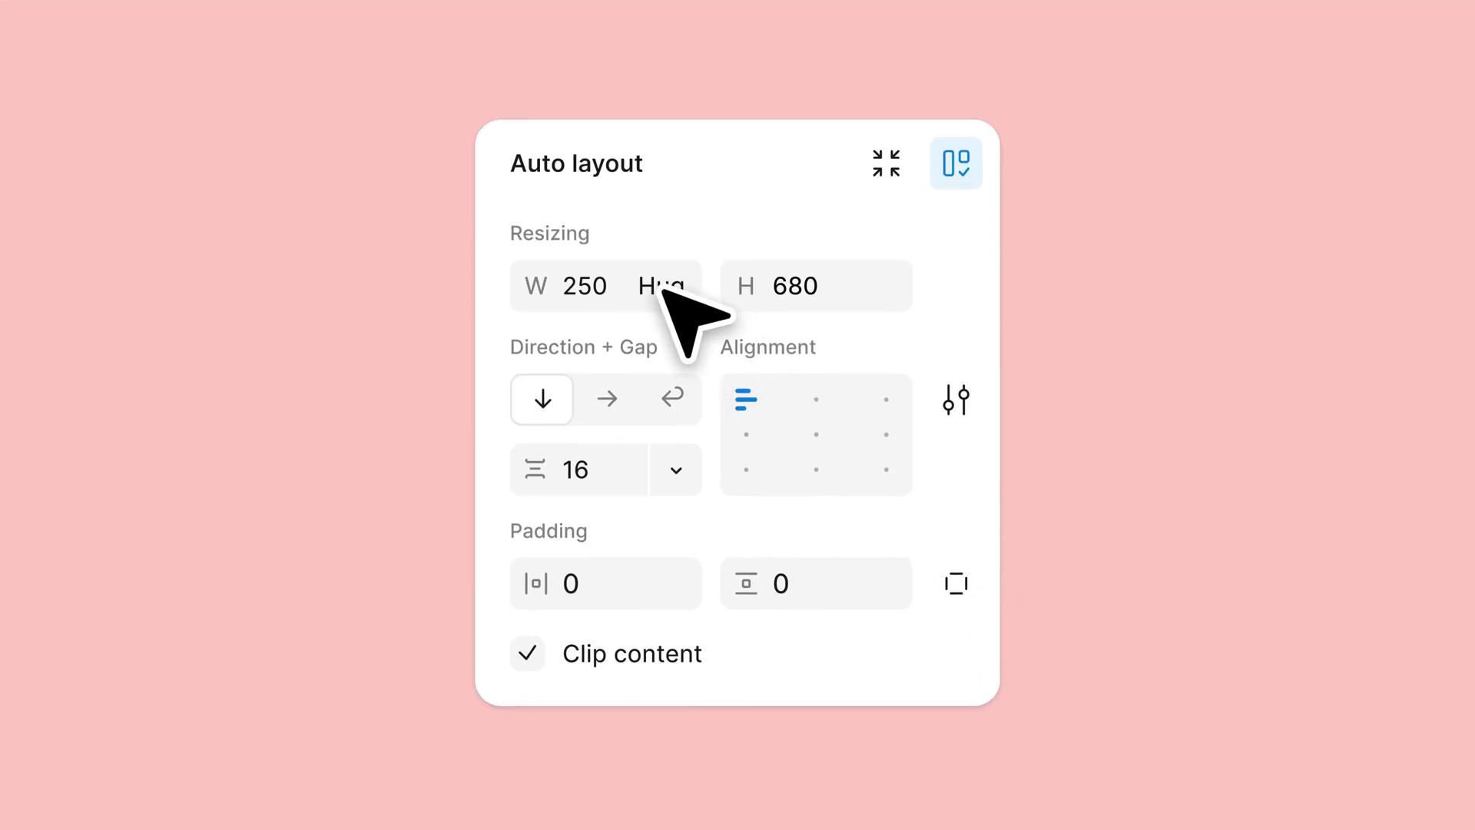
Give the Toast frame a fixed 390 px width with height hugging its contents.
{"action": "left_click", "coordinate": [662, 290]}
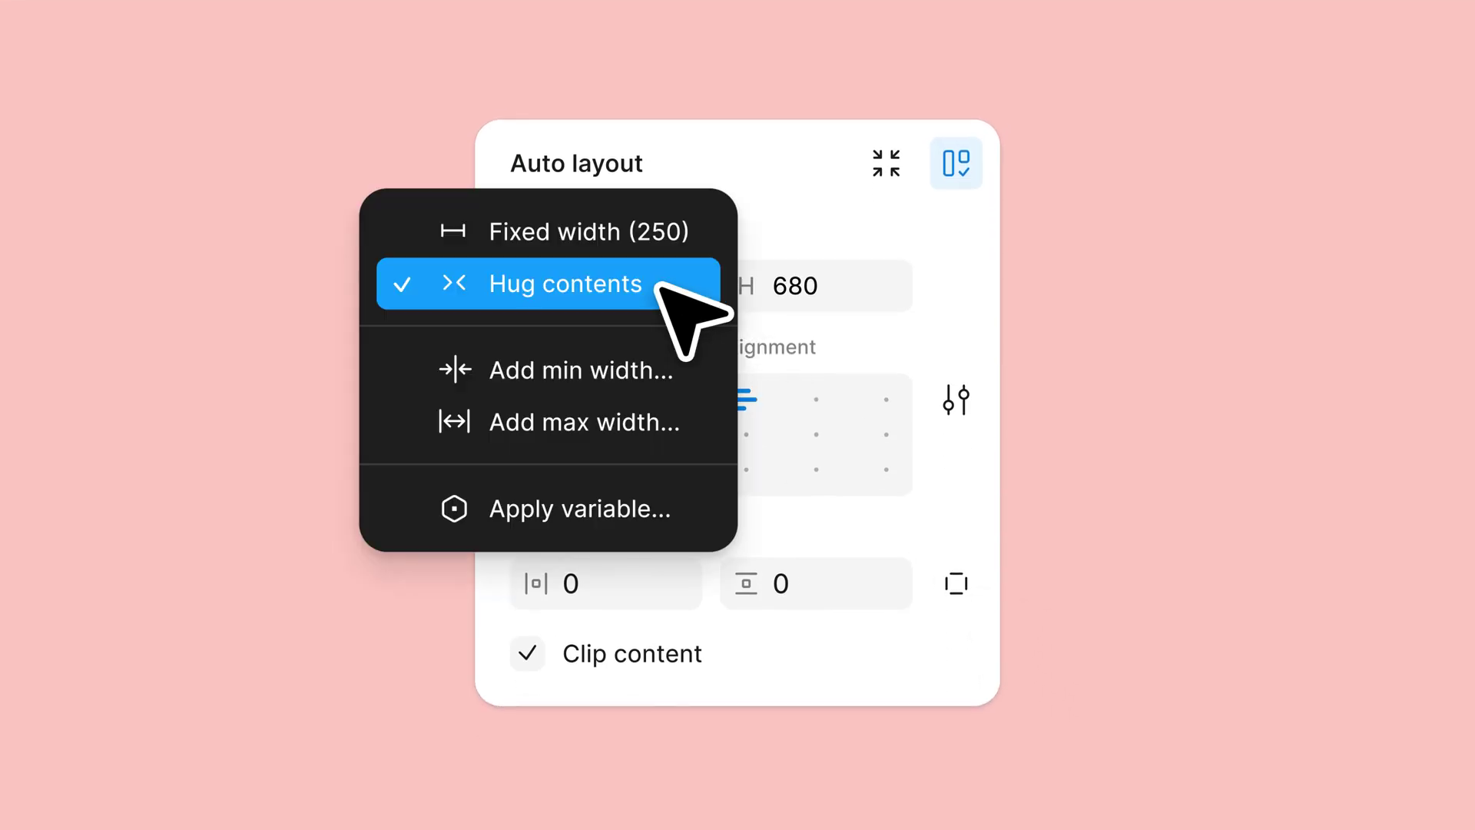
{"action": "left_click", "coordinate": [660, 286]}
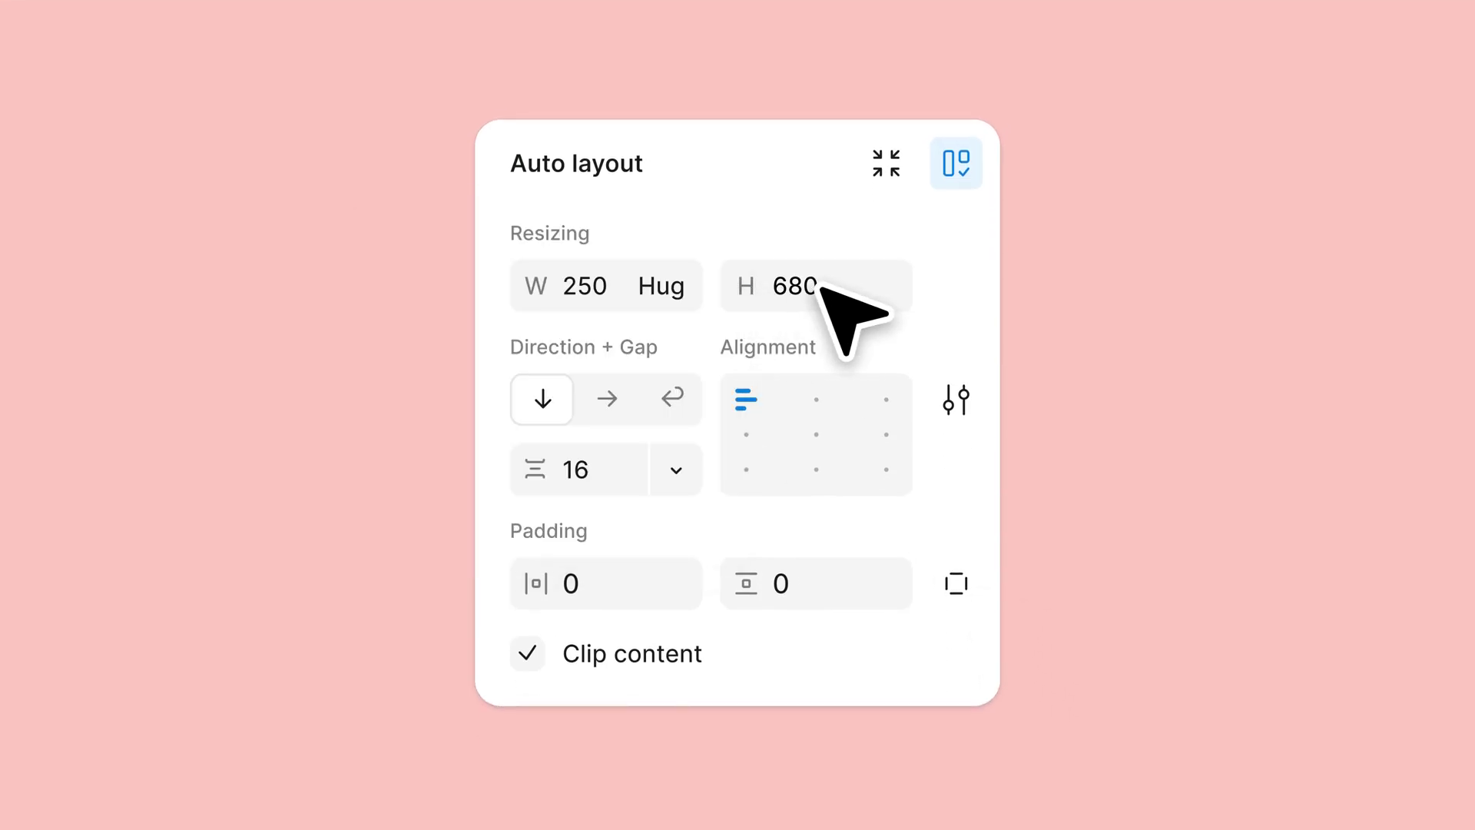
{"action": "left_click", "coordinate": [891, 288]}
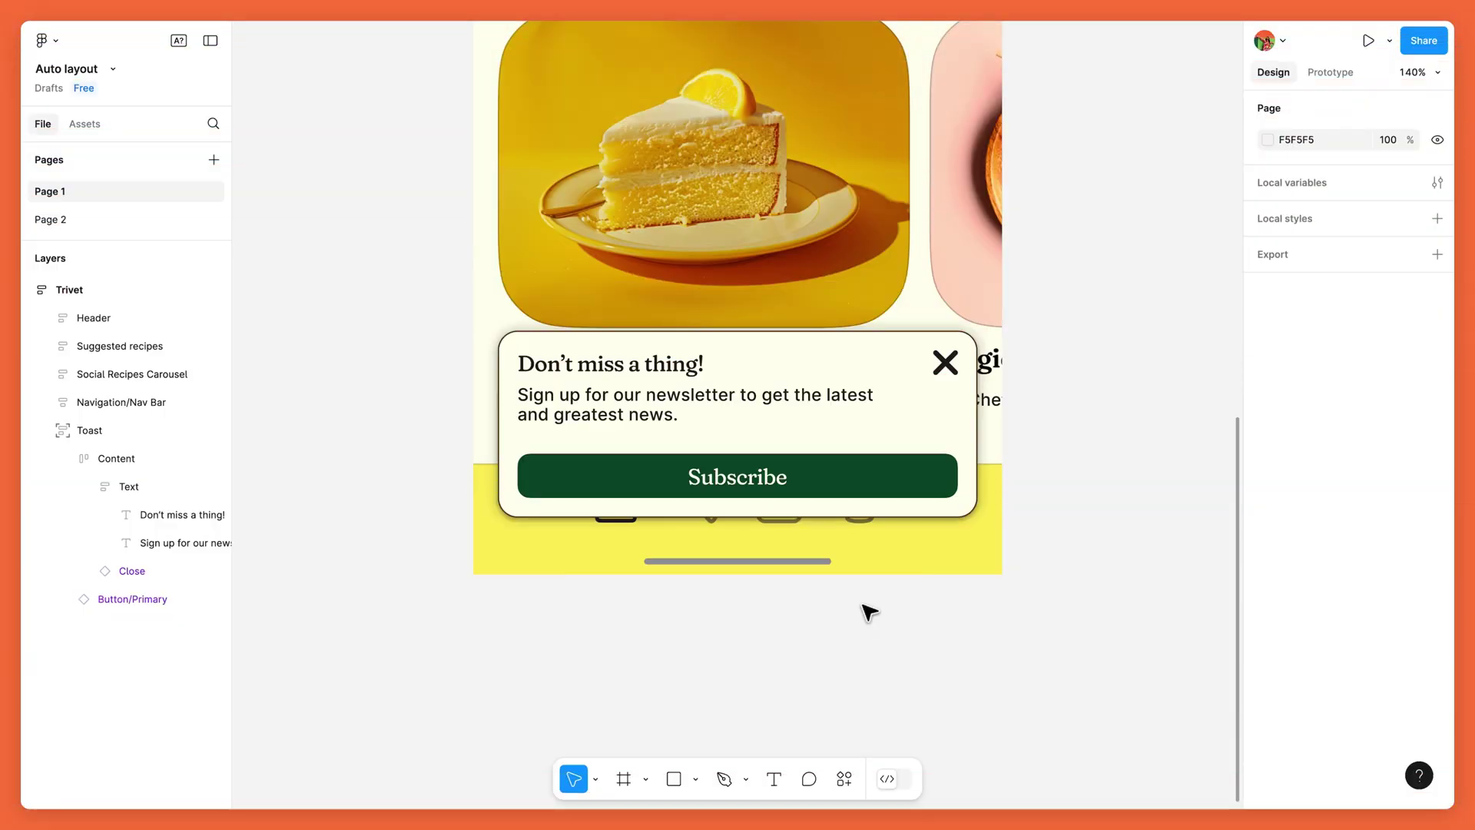
{"action": "left_click", "coordinate": [850, 455]}
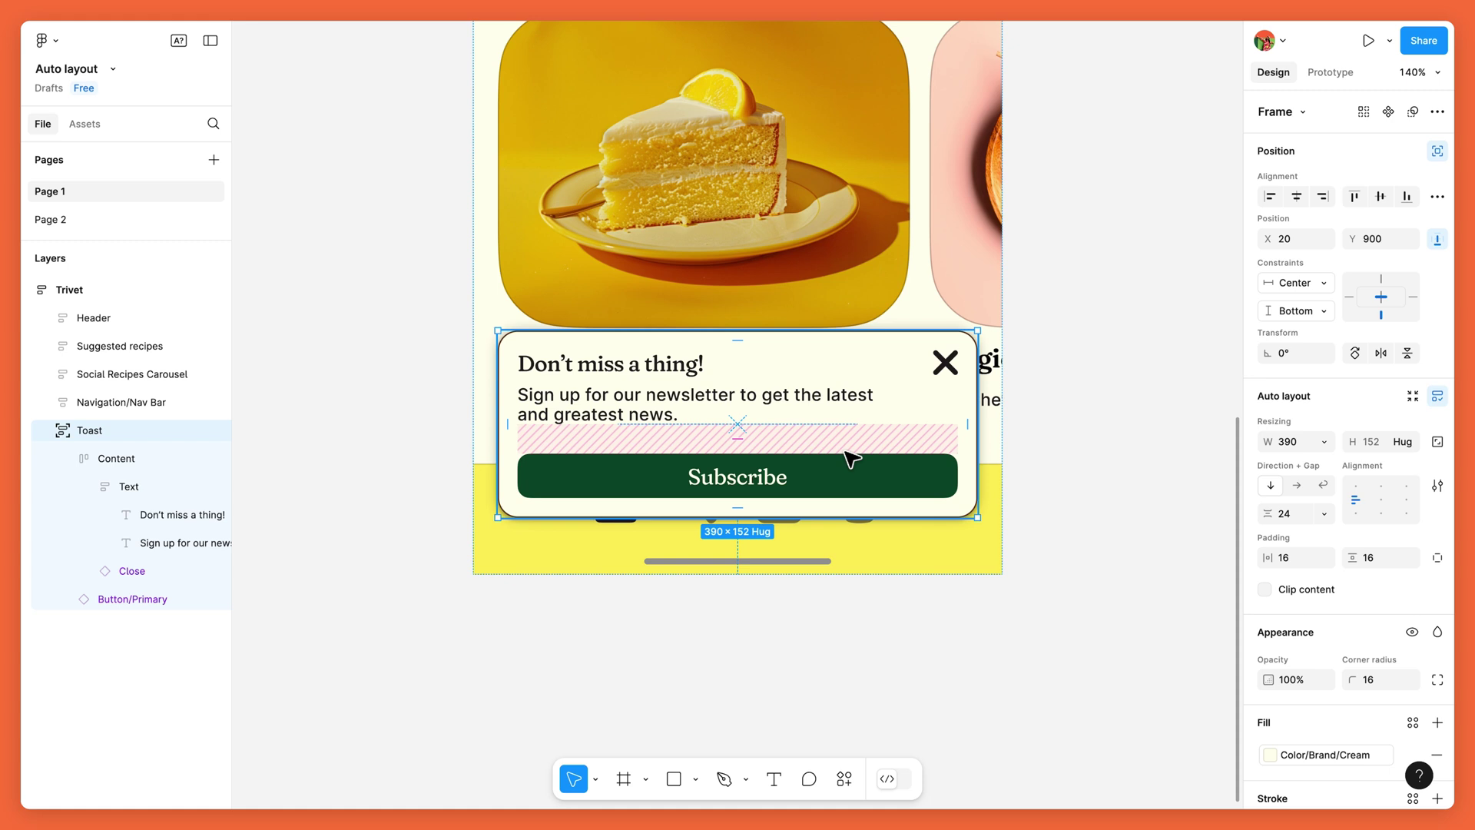
{"action": "left_click", "coordinate": [1317, 444]}
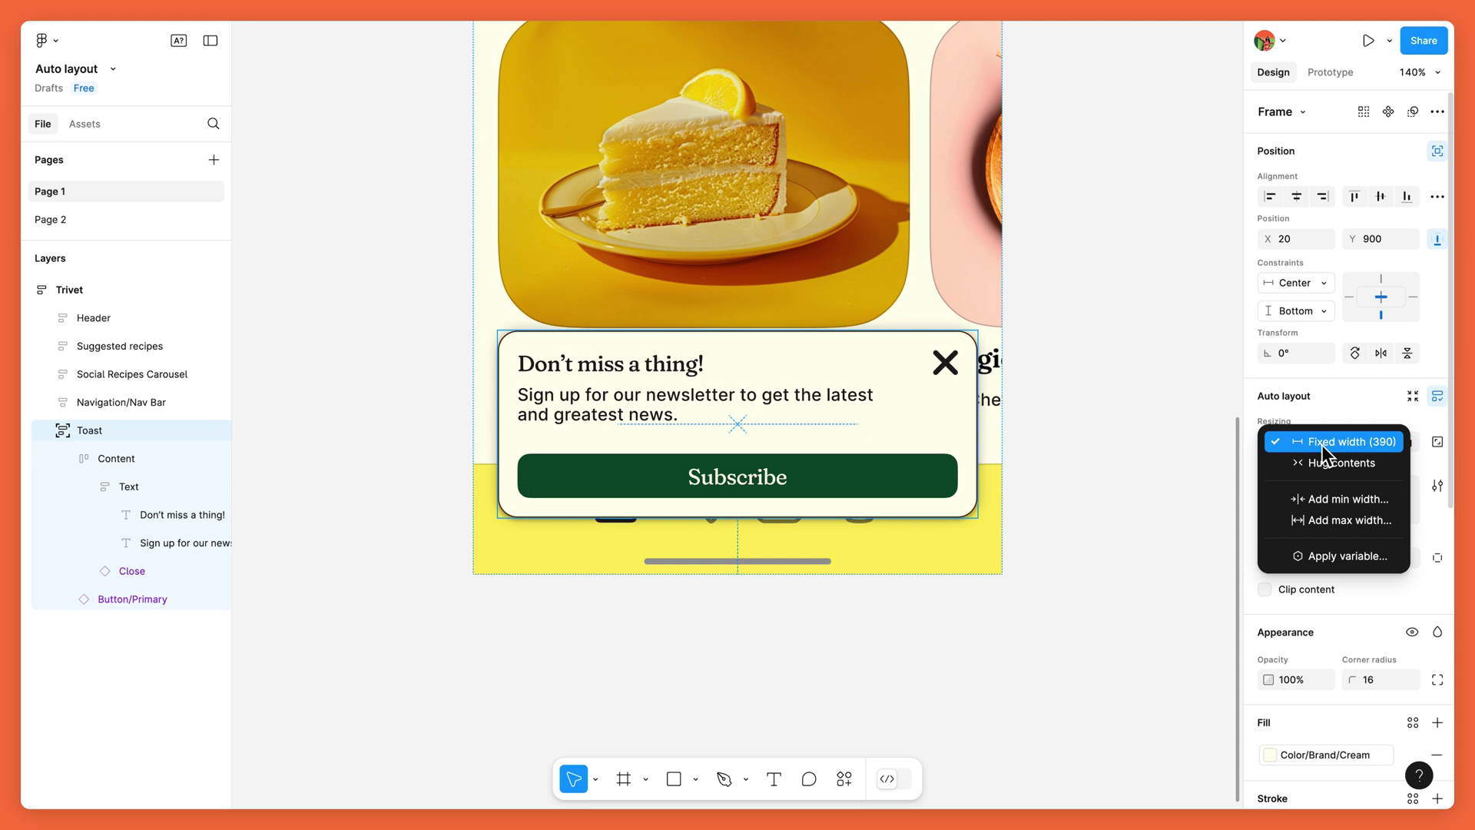
{"action": "left_click", "coordinate": [1321, 445]}
{"action": "left_click", "coordinate": [1394, 440]}
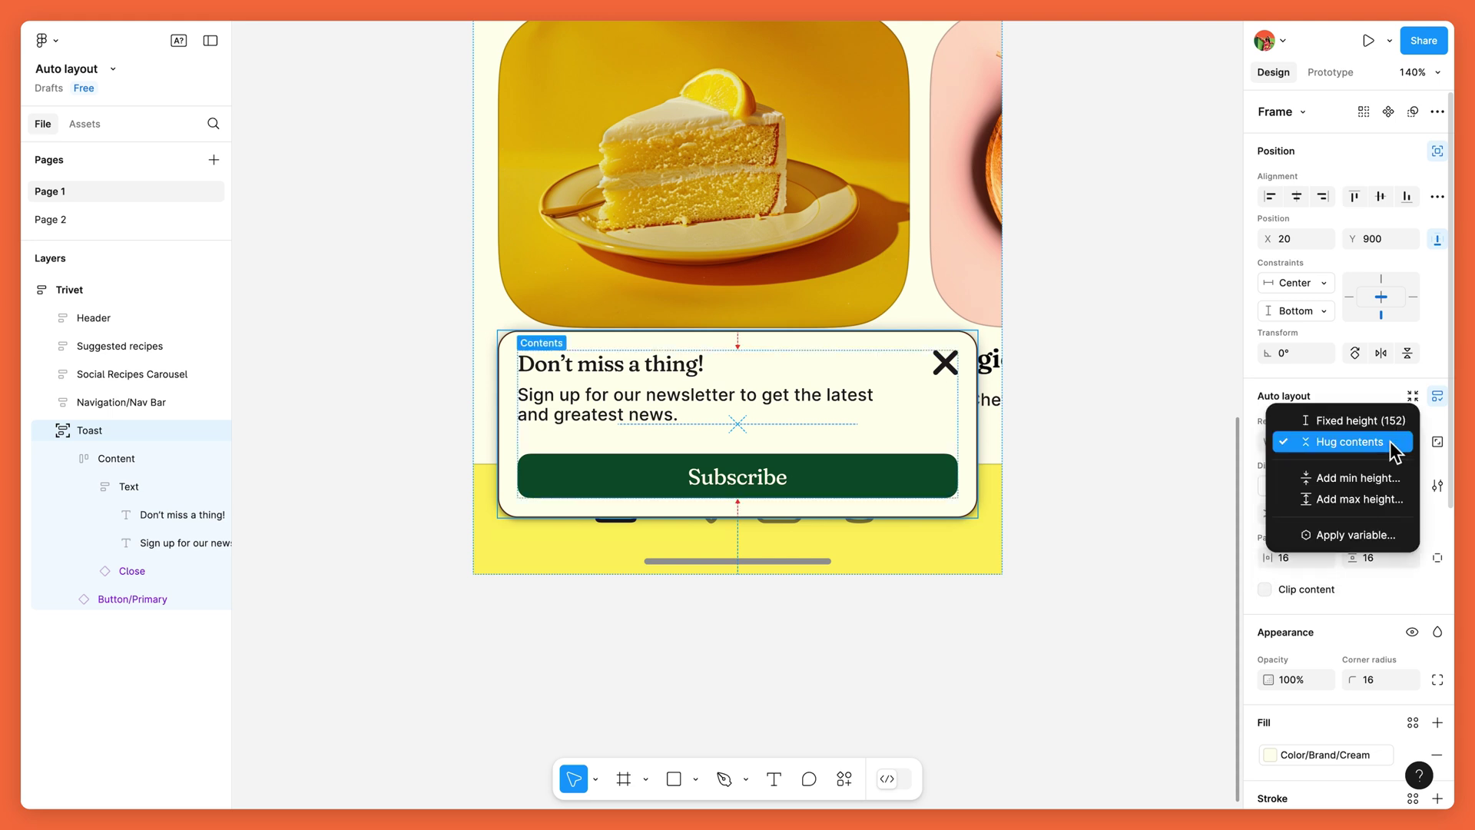
{"action": "left_click", "coordinate": [1392, 446]}
Prepend 'Want to be notified when we have a new recipe?' to the newsletter message.
{"action": "left_click", "coordinate": [773, 406]}
{"action": "double_click", "coordinate": [527, 395]}
{"action": "type", "text": "Want to be notified when we have a new reci"}
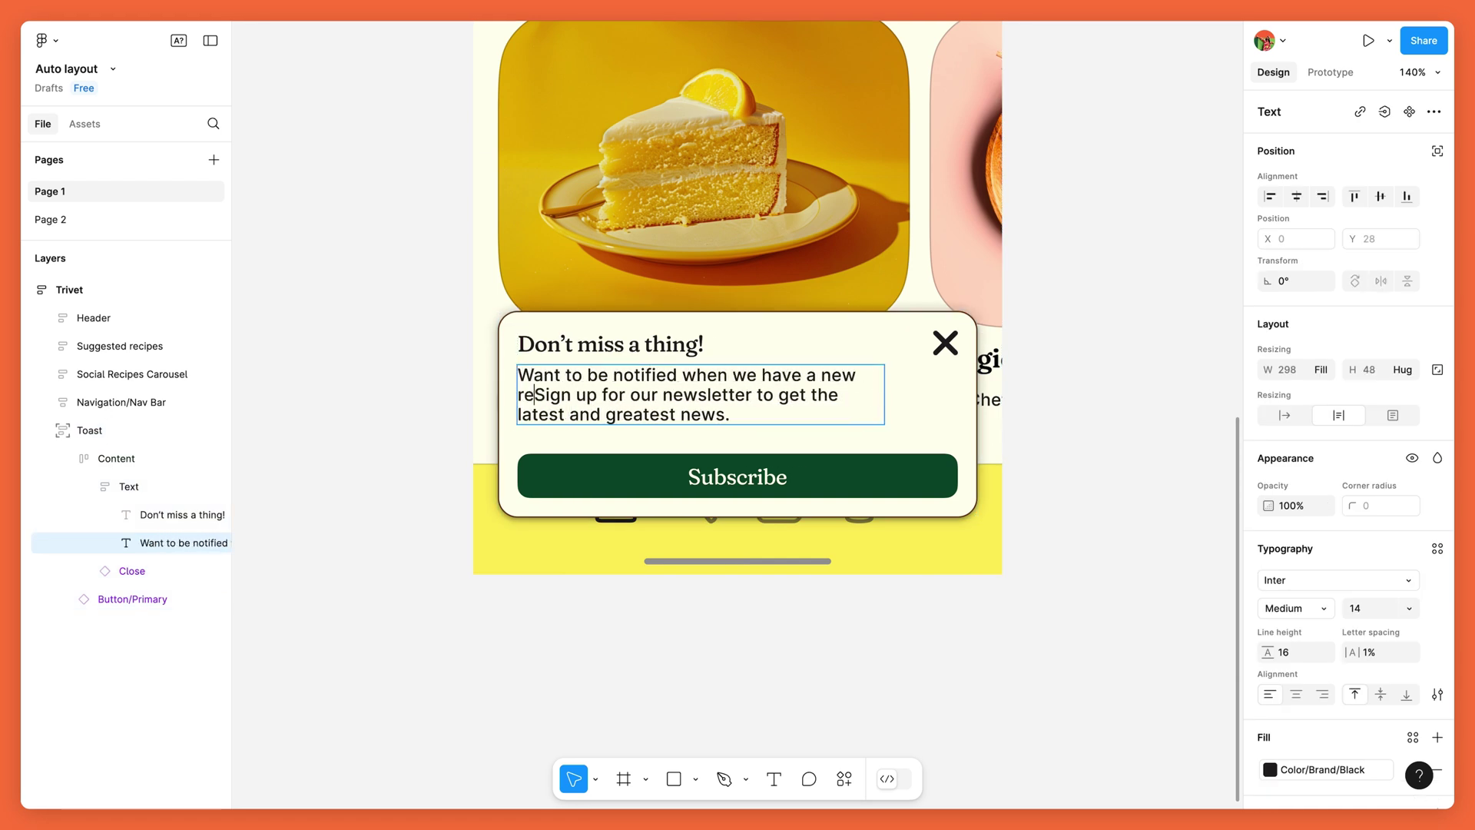
{"action": "type", "text": "pe?"}
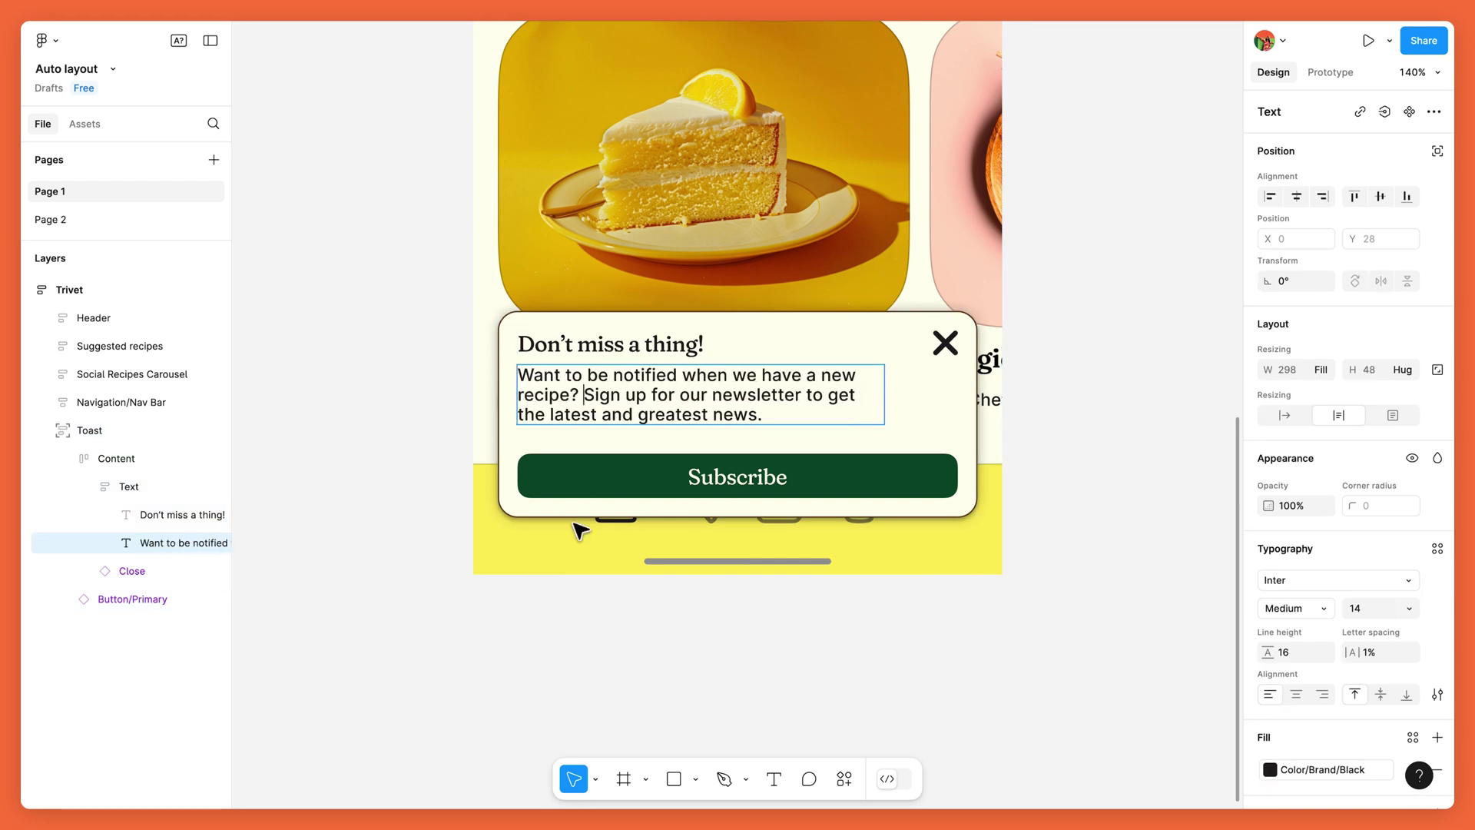
{"action": "key", "text": "Escape"}
{"action": "left_click", "coordinate": [597, 609]}
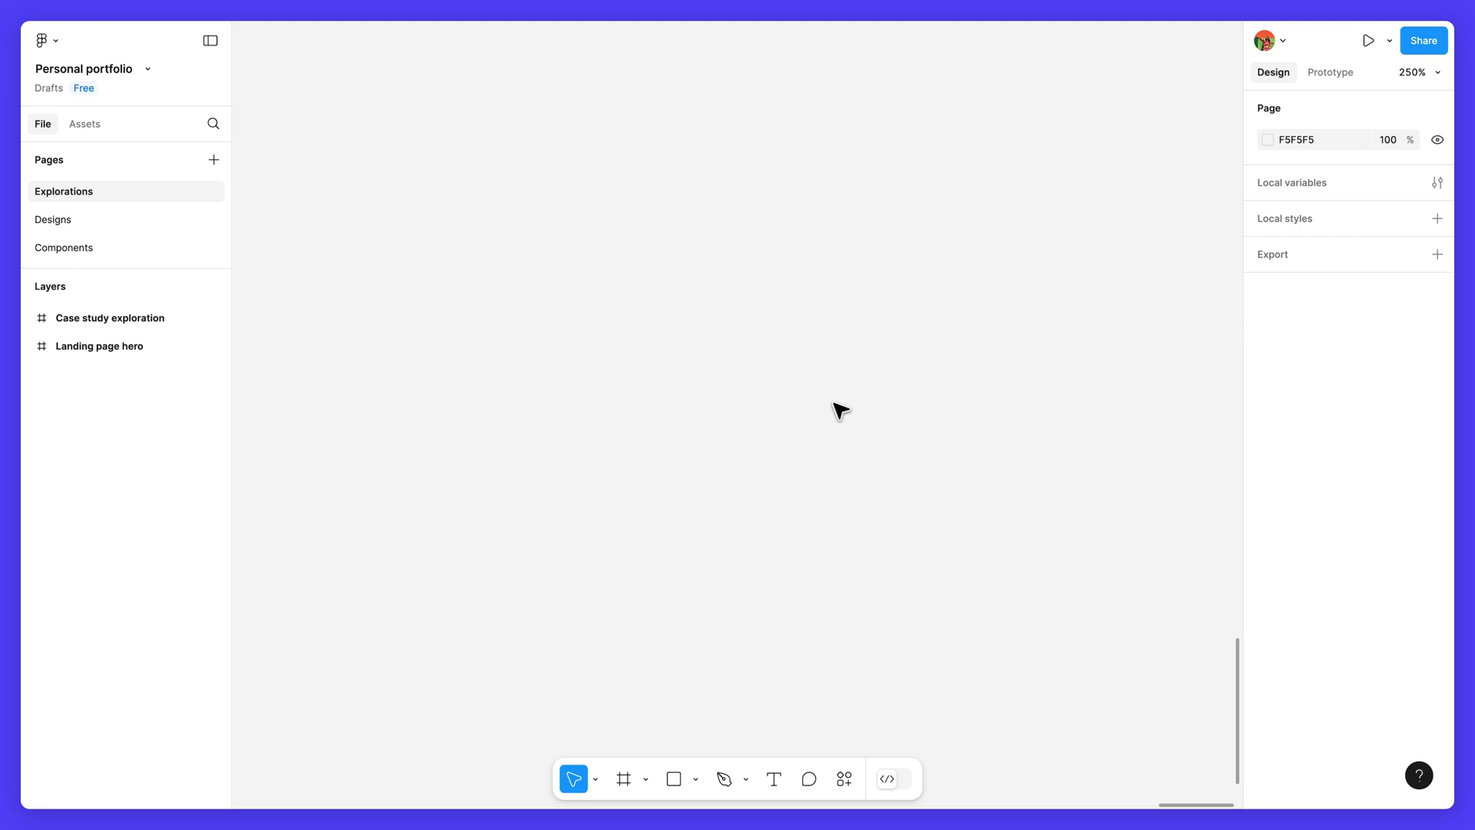
Add a text layer reading 'Button' on the Explorations canvas.
{"action": "left_click", "coordinate": [774, 778]}
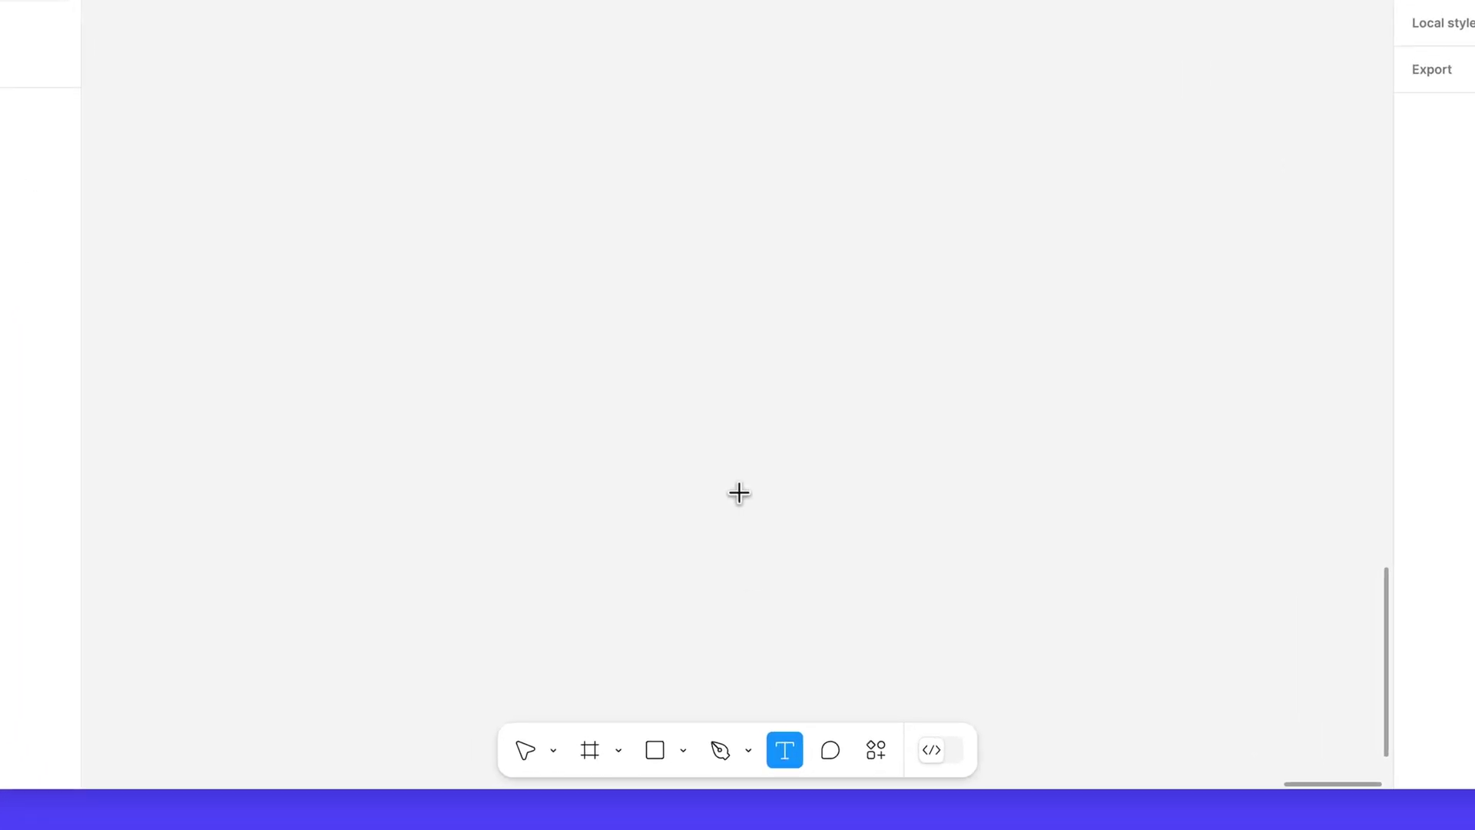
{"action": "left_click", "coordinate": [662, 328]}
{"action": "type", "text": "Button"}
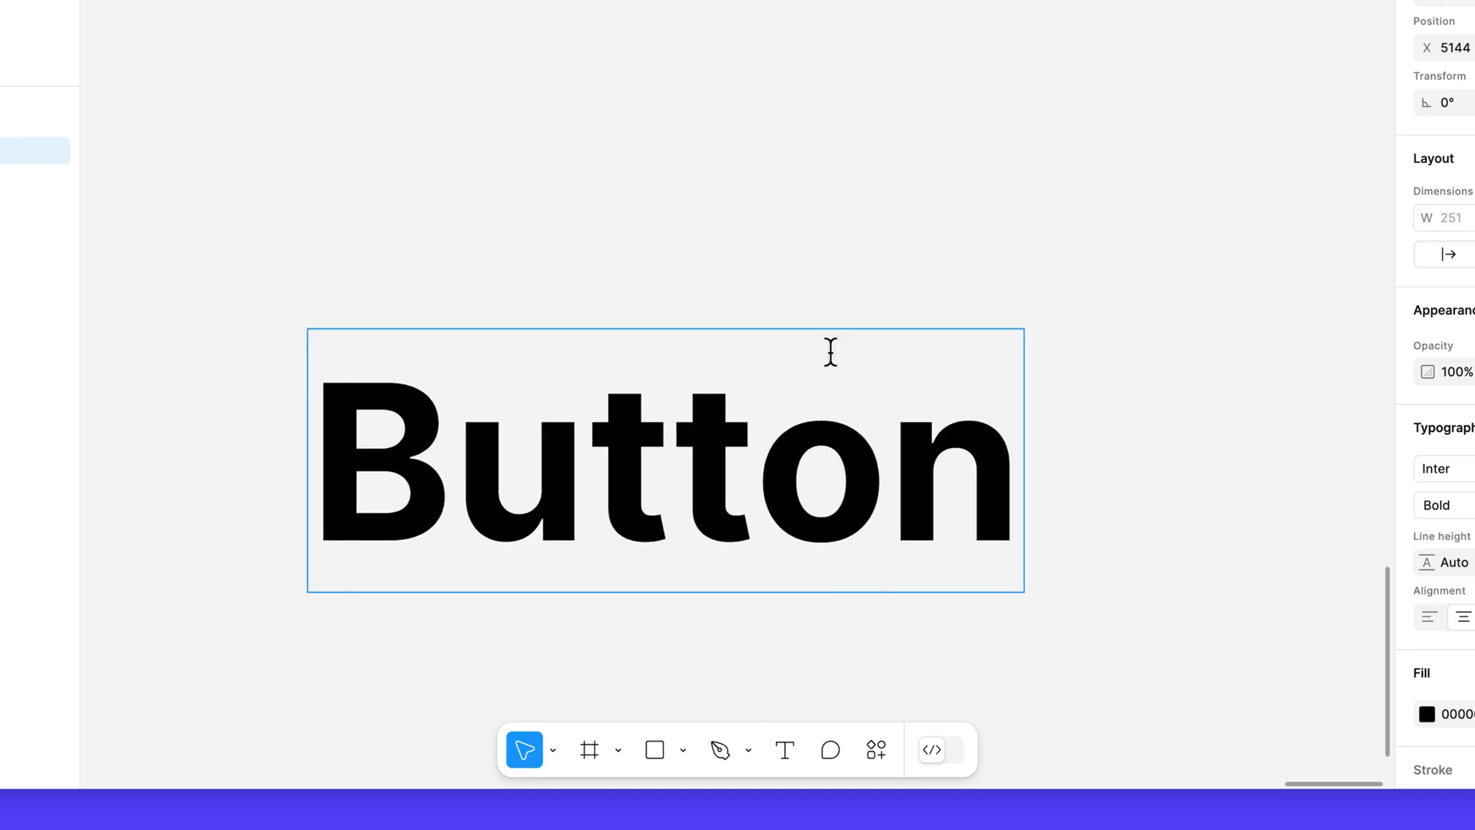
{"action": "key", "text": "Escape"}
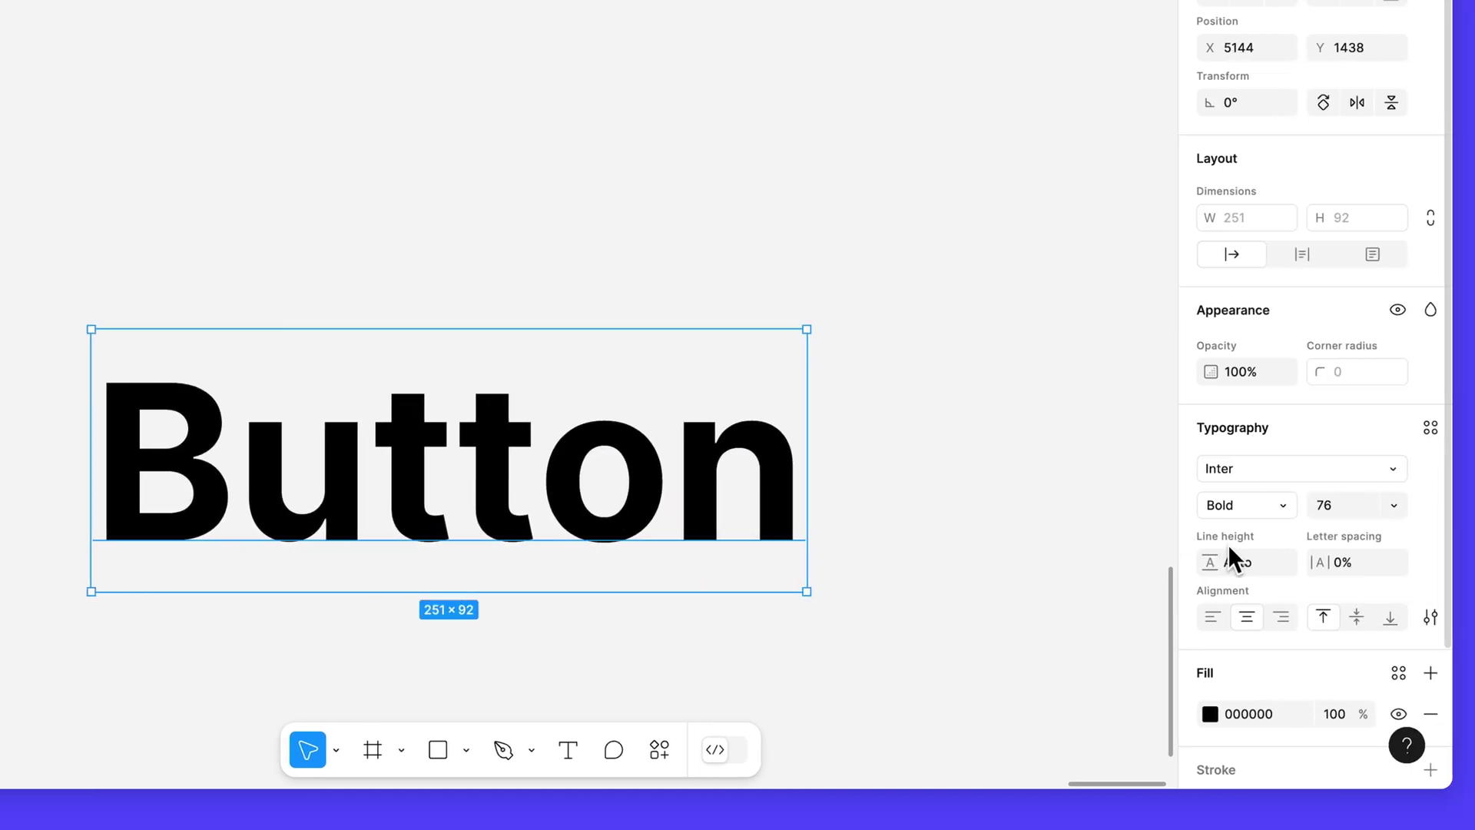
Set the Button text to Inter Semi Bold at size 18.
{"action": "left_click", "coordinate": [1259, 509]}
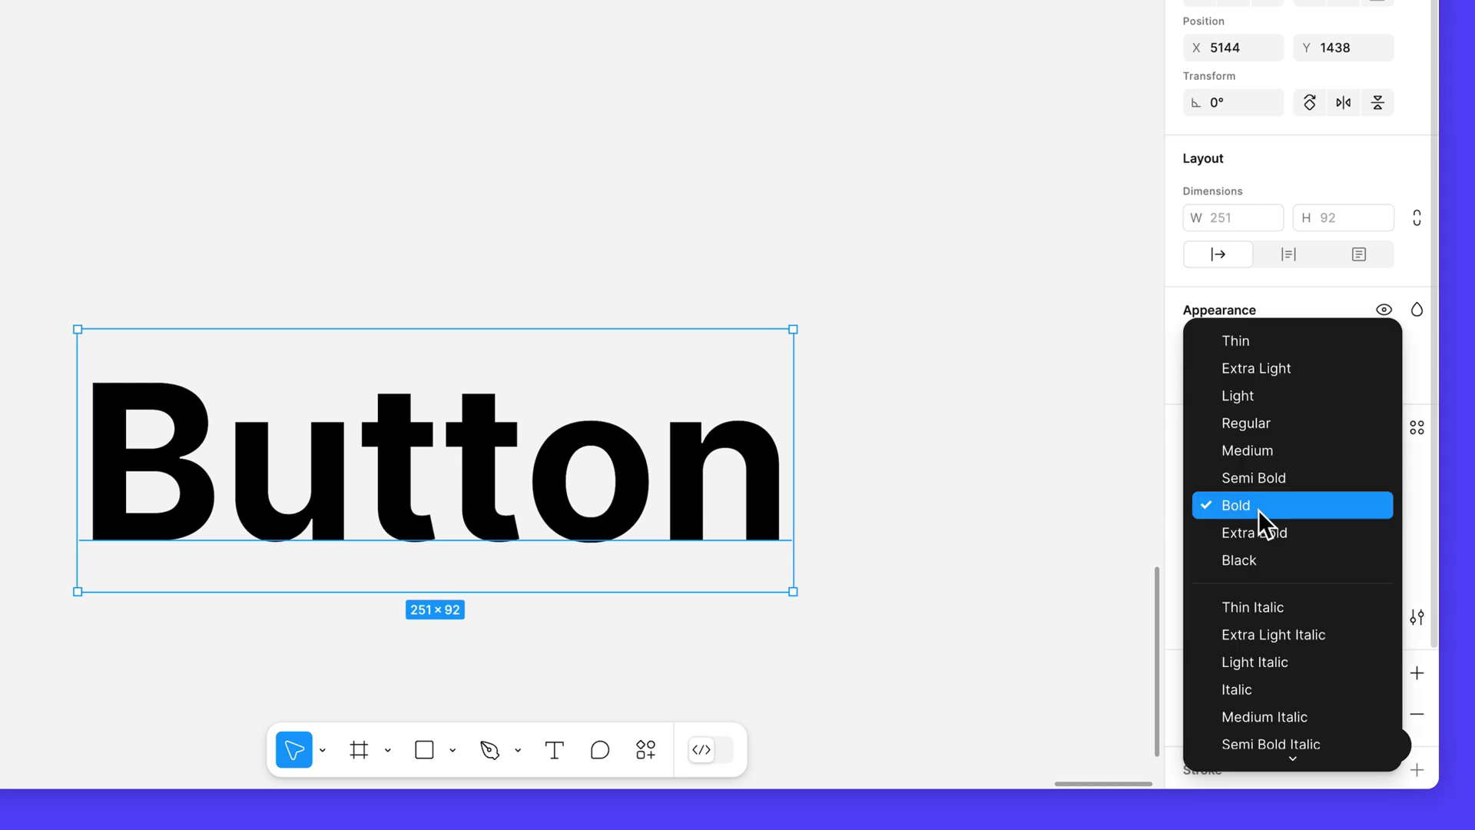
{"action": "left_click", "coordinate": [1289, 477]}
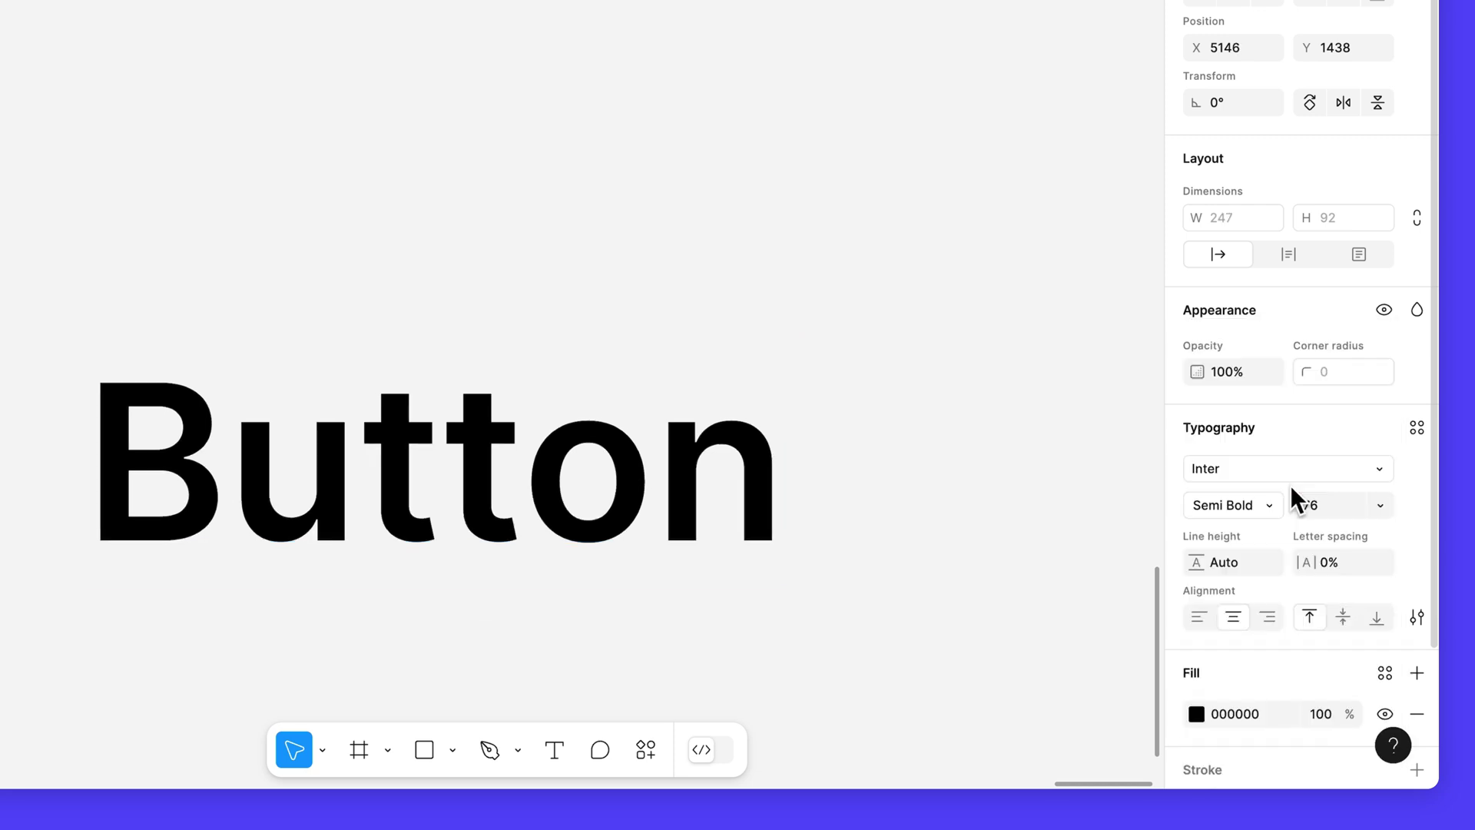
{"action": "left_click", "coordinate": [1331, 506]}
{"action": "type", "text": "18"}
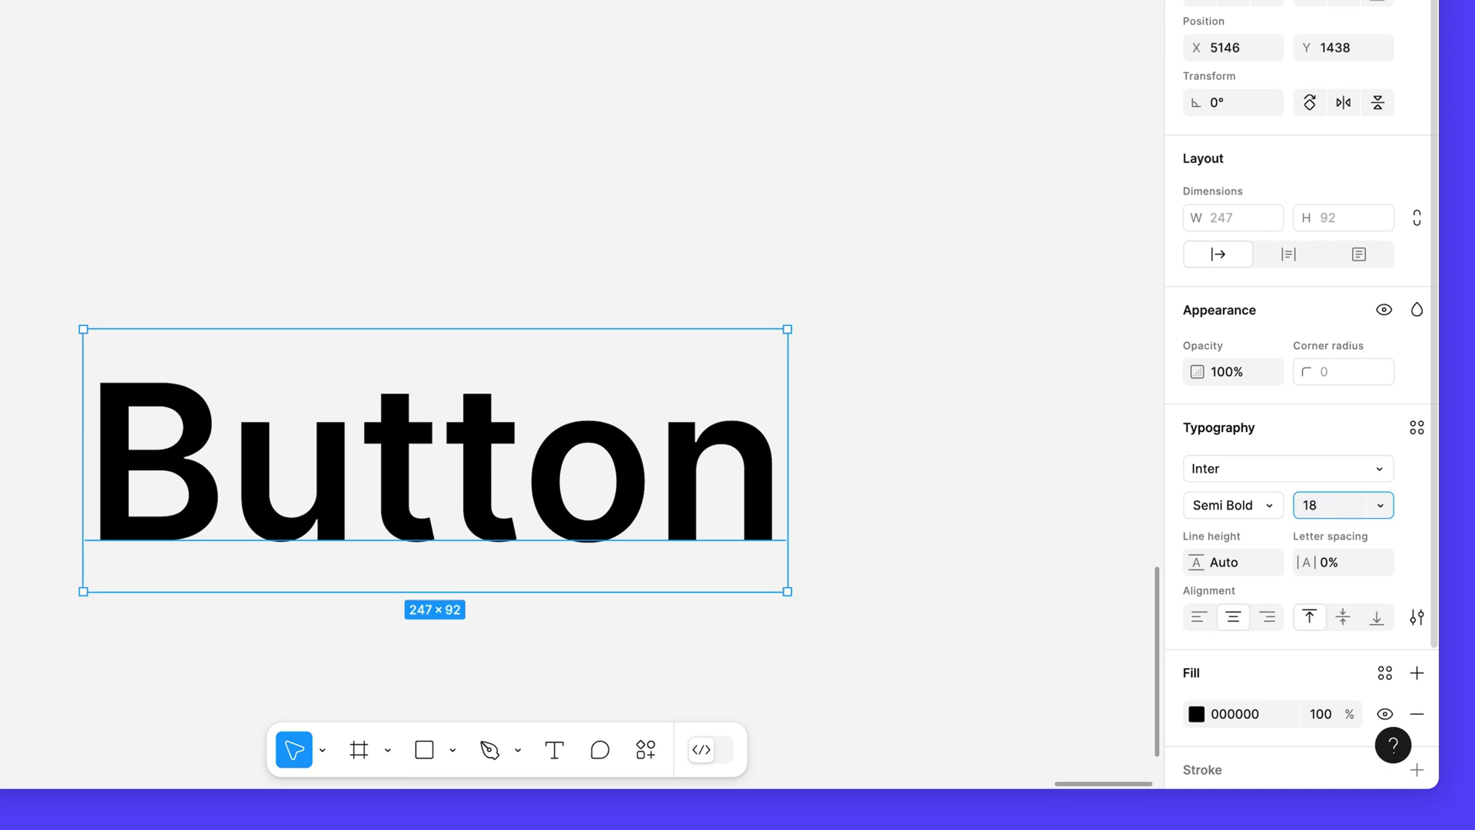
{"action": "key", "text": "Return"}
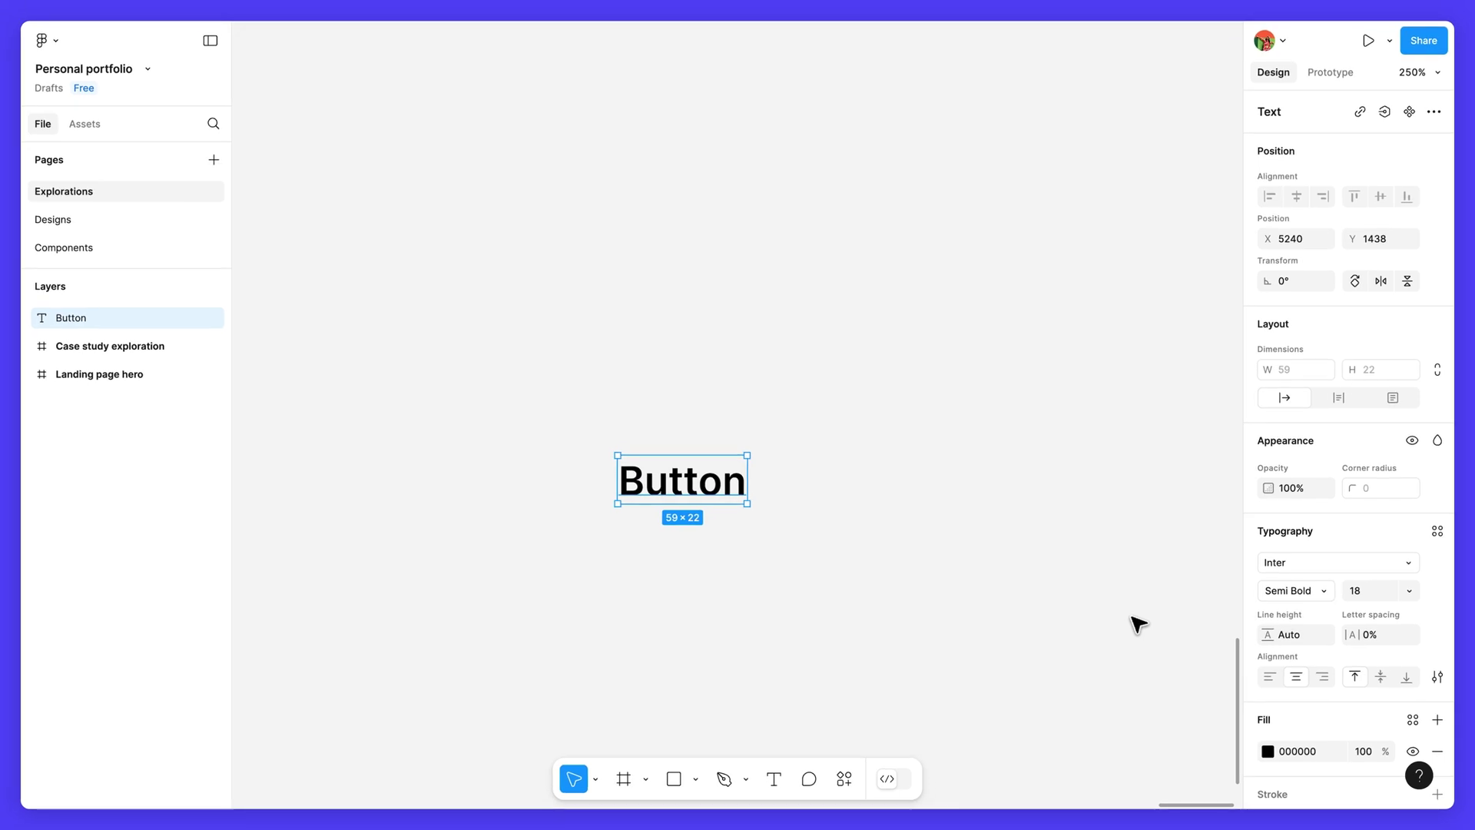
Wrap the Button text in an auto layout frame with Shift+A.
{"action": "scroll", "coordinate": [879, 543], "scroll_direction": "up", "scroll_amount": 5}
{"action": "scroll", "coordinate": [879, 543], "scroll_direction": "left", "scroll_amount": 5}
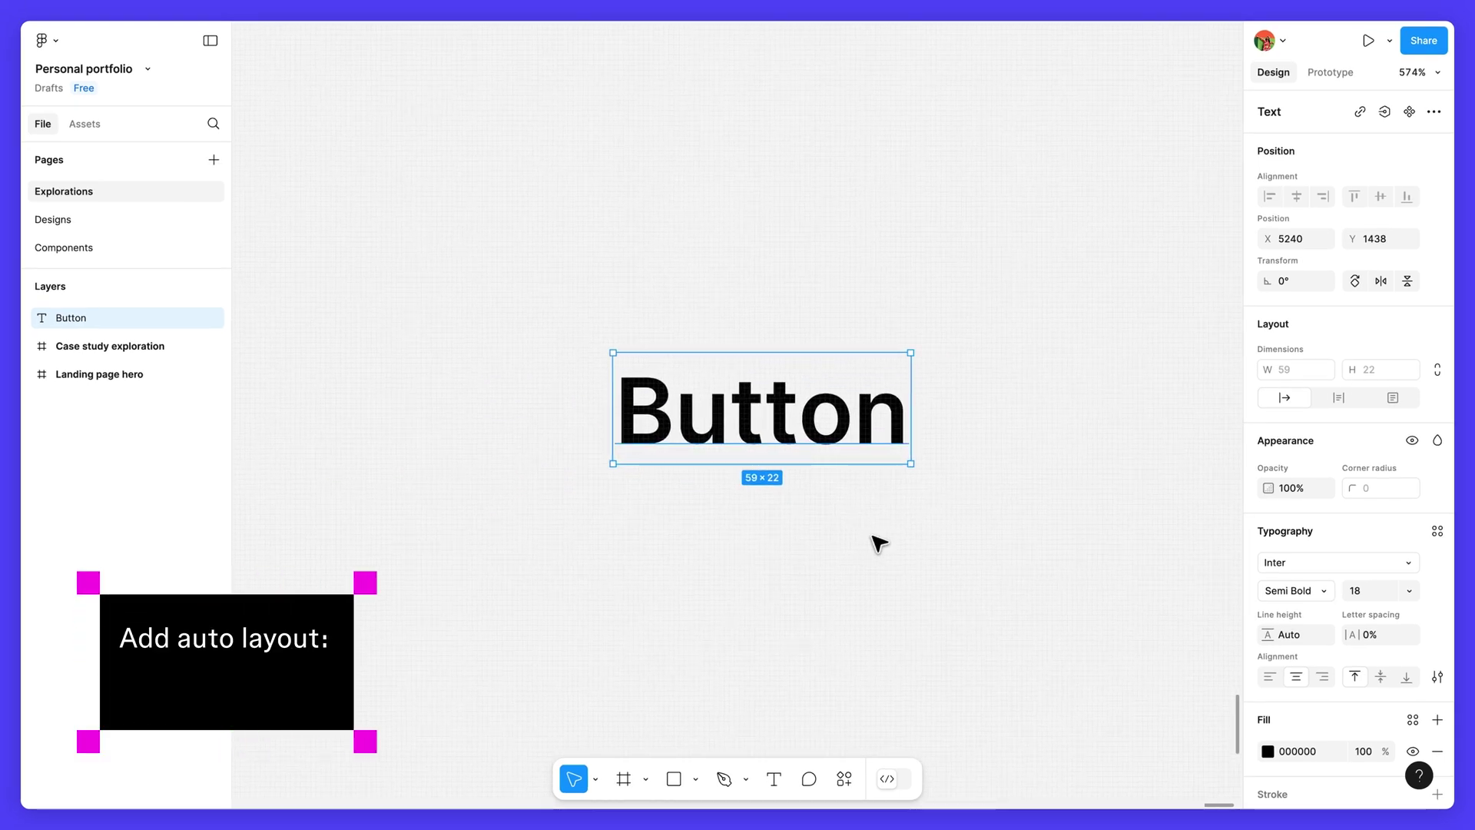
{"action": "key", "text": "shift+a"}
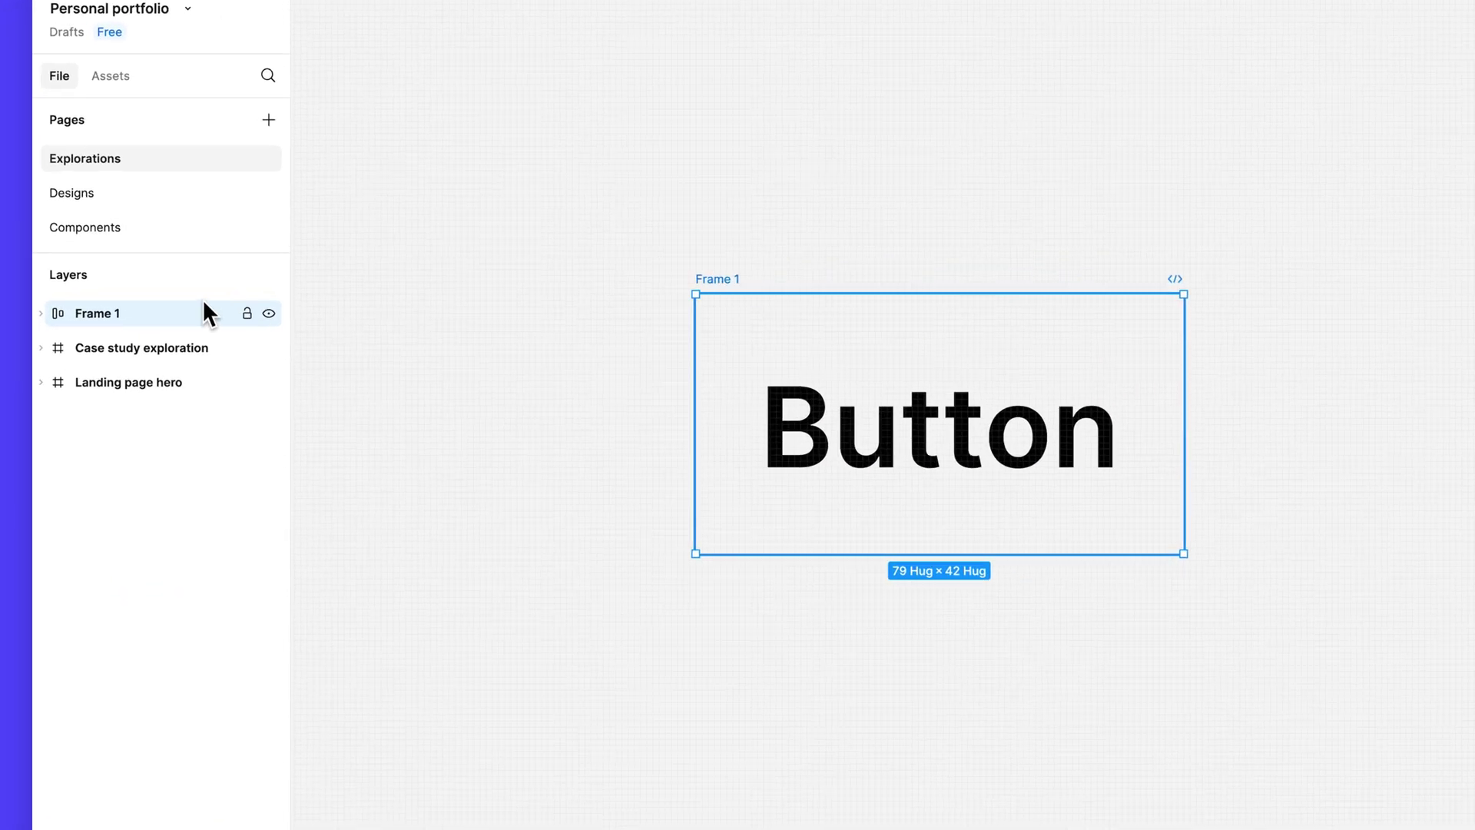
Rename the auto layout frame from Frame 1 to 'Button'.
{"action": "left_click", "coordinate": [40, 312]}
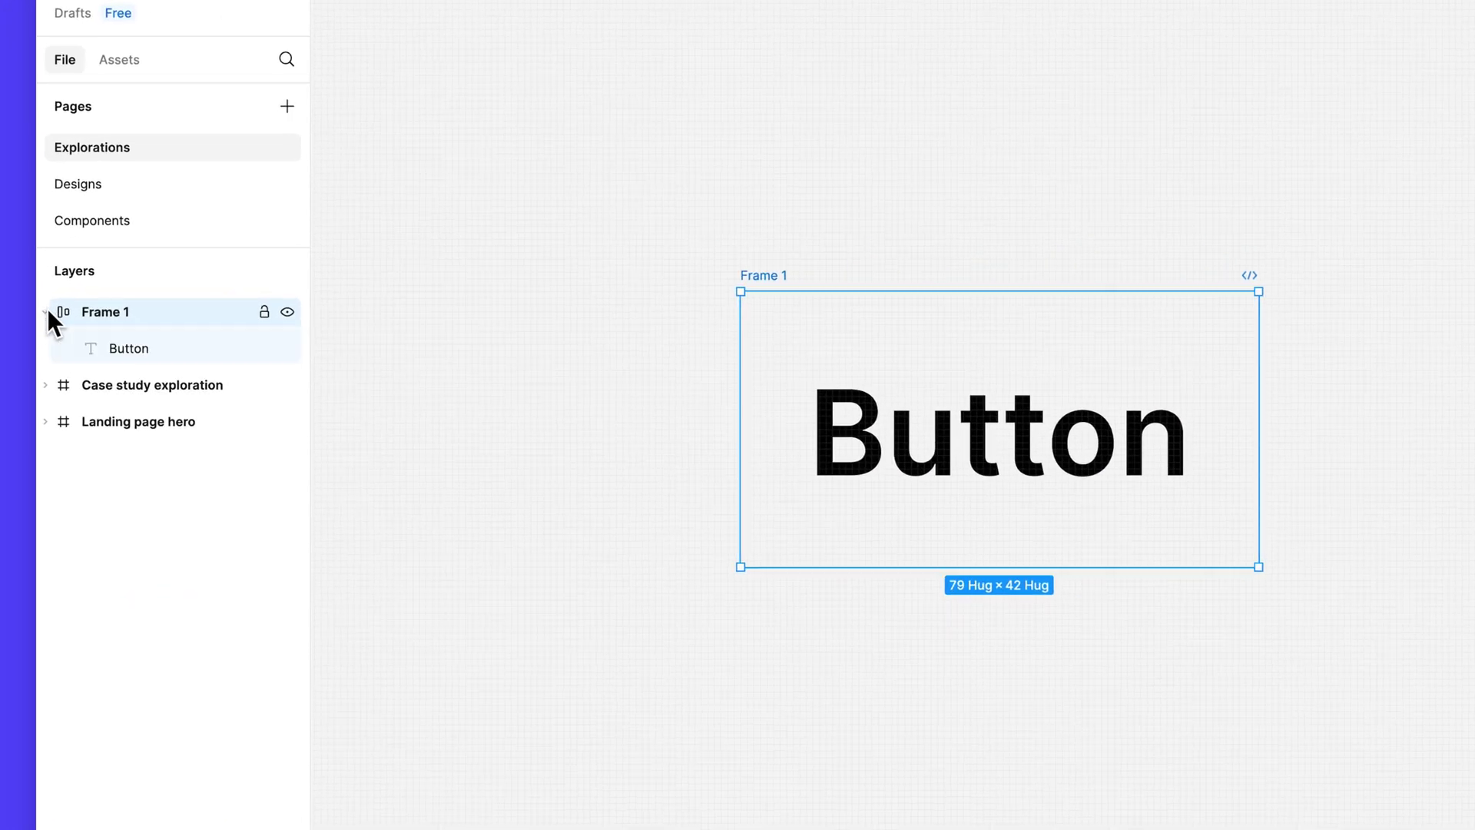
{"action": "left_click", "coordinate": [209, 348]}
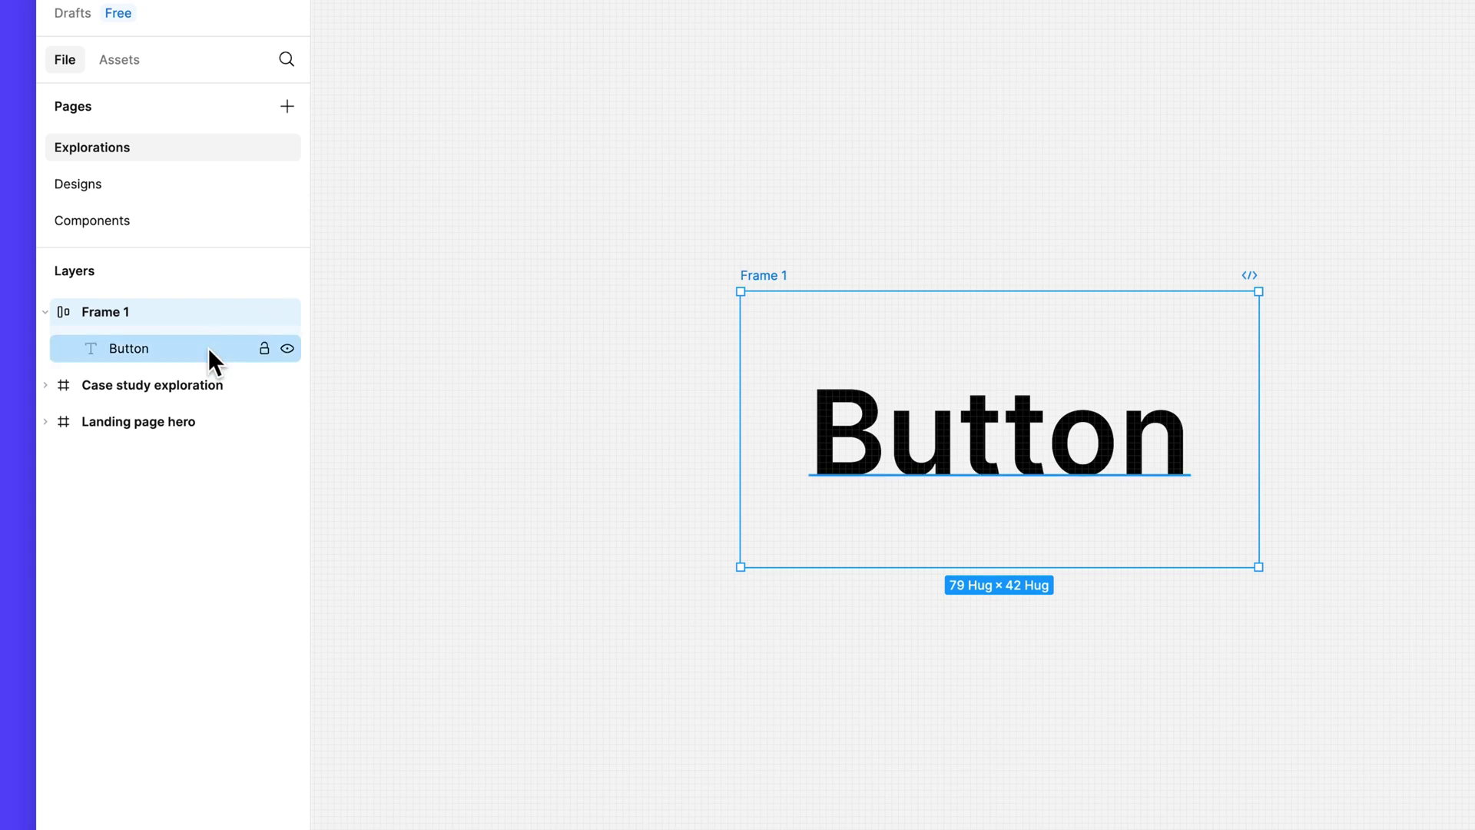
{"action": "key", "text": "Escape"}
{"action": "double_click", "coordinate": [759, 276]}
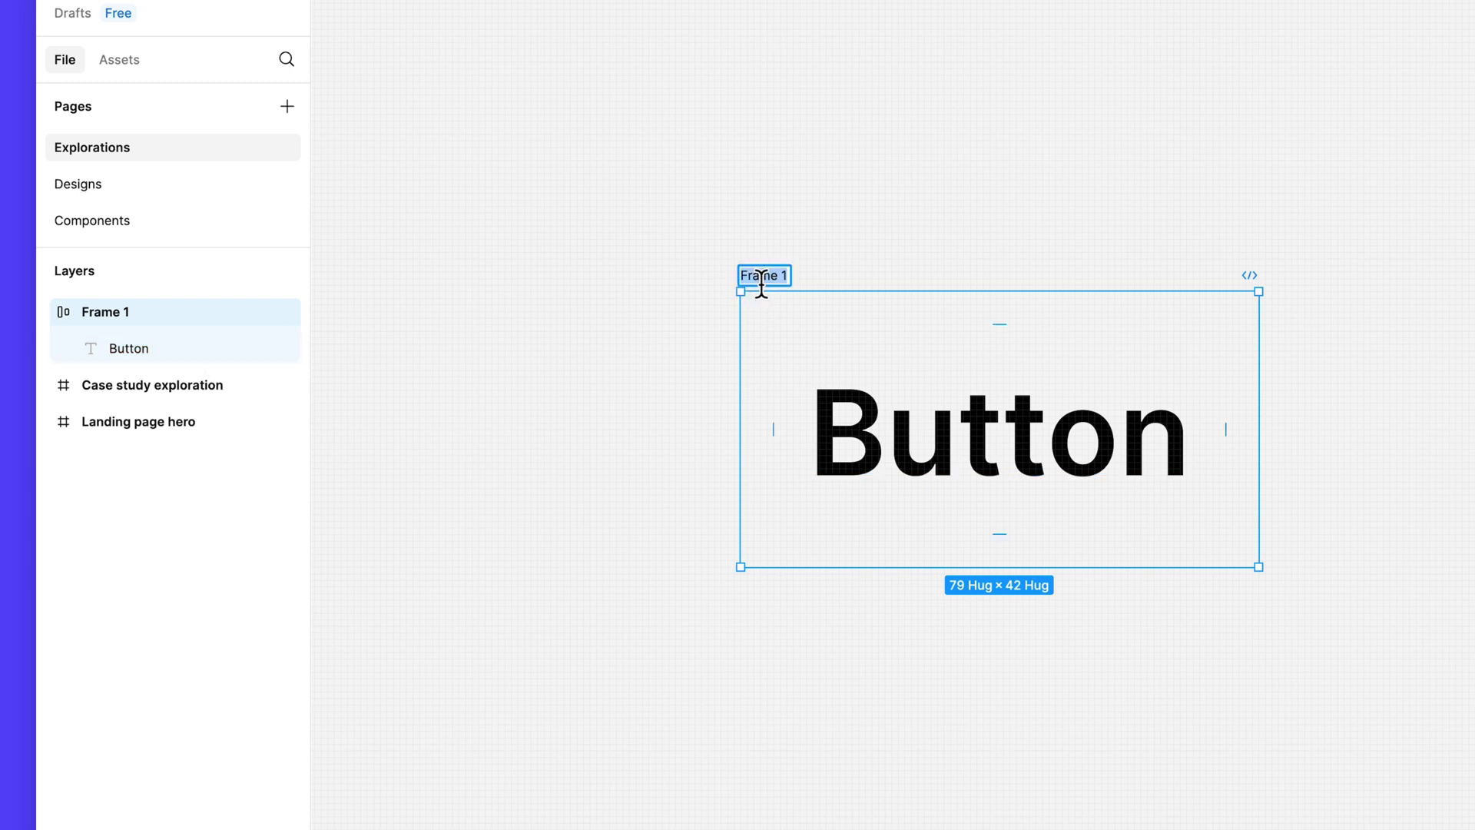
{"action": "type", "text": "Button"}
{"action": "key", "text": "Return"}
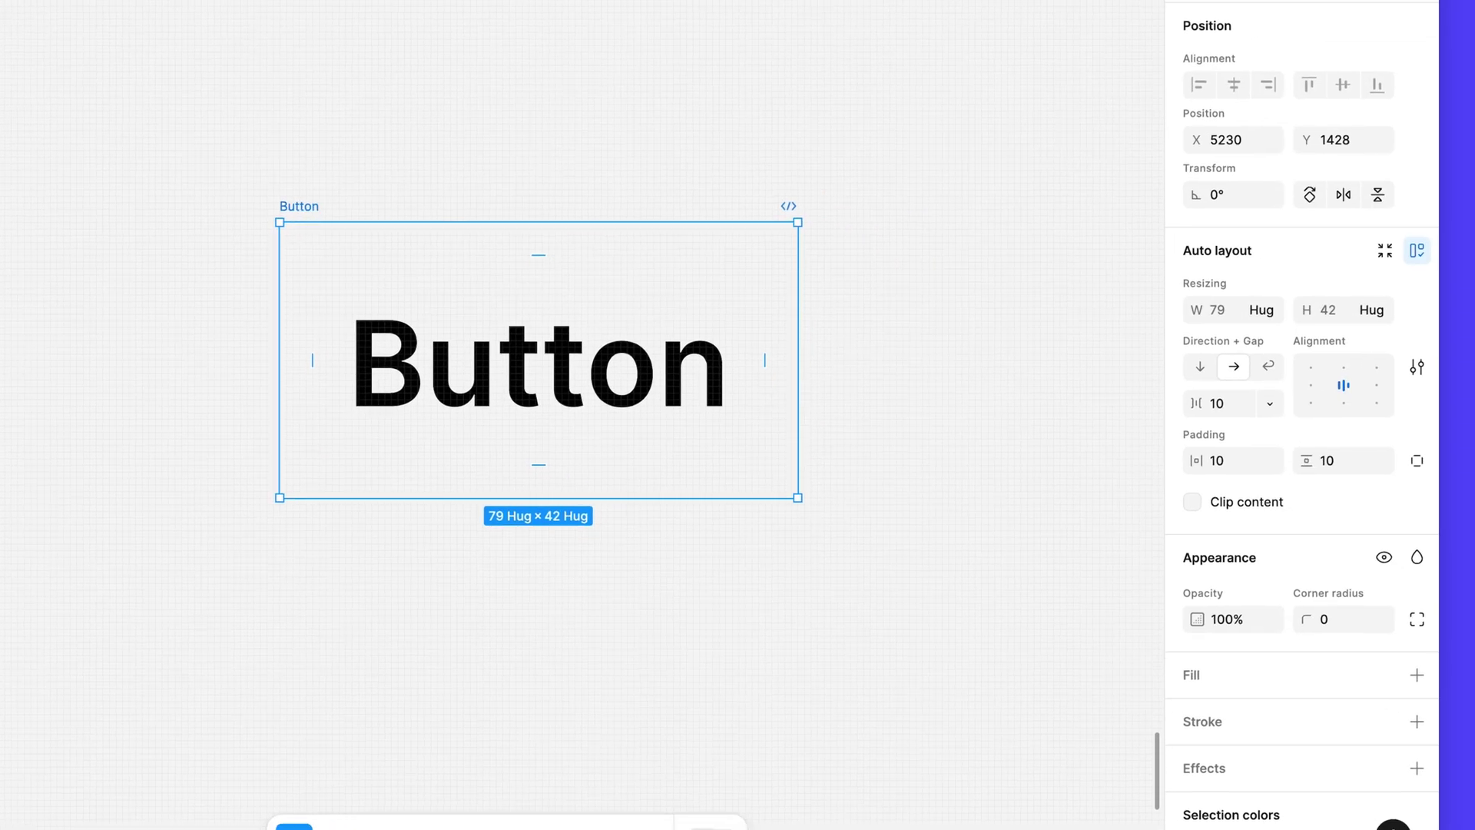
Set the Button label's text color to white (FFFFFF).
{"action": "double_click", "coordinate": [506, 340]}
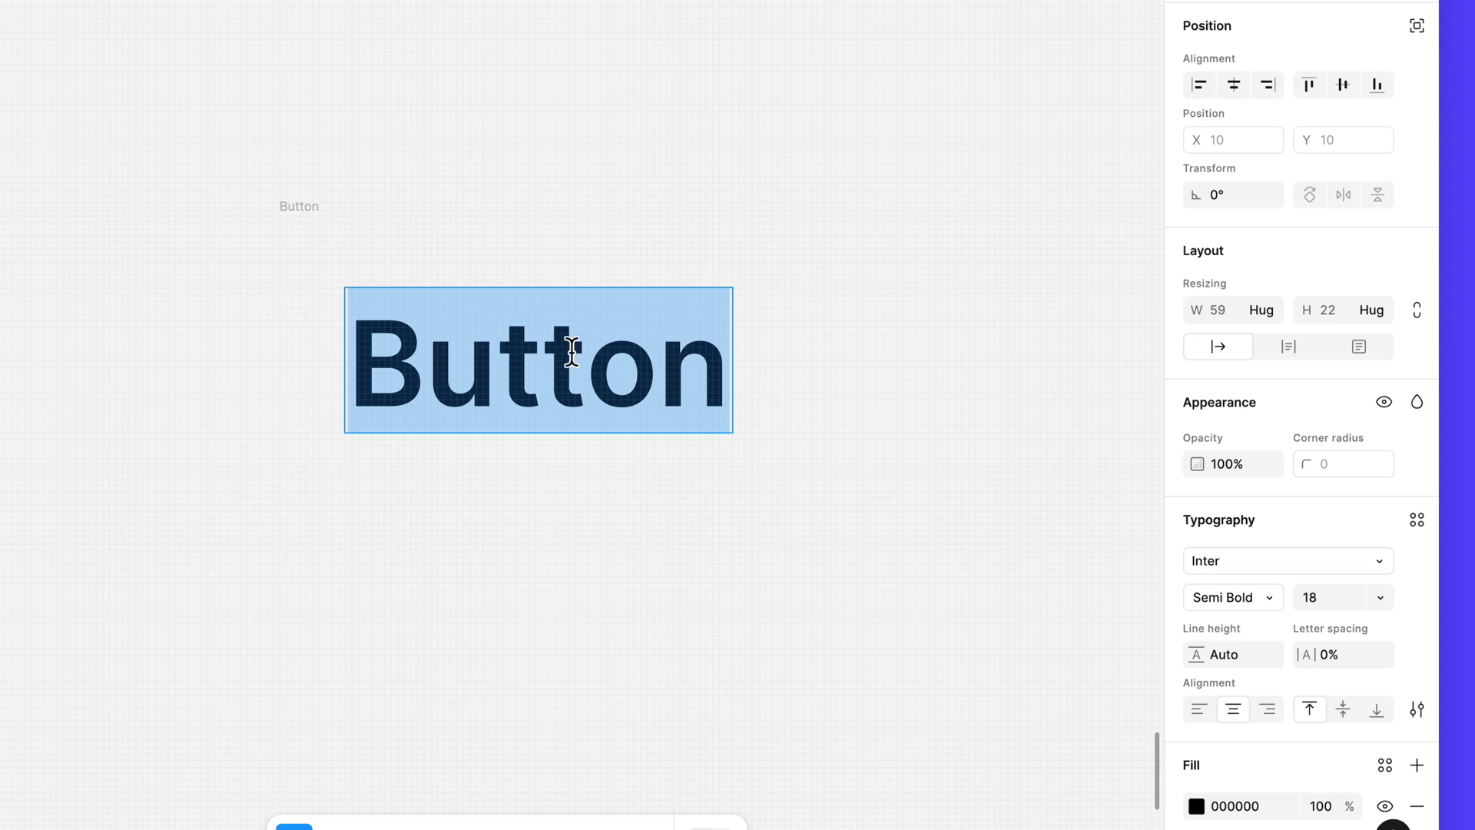
{"action": "scroll", "coordinate": [1238, 588], "scroll_direction": "down", "scroll_amount": 3}
{"action": "left_click", "coordinate": [1248, 654]}
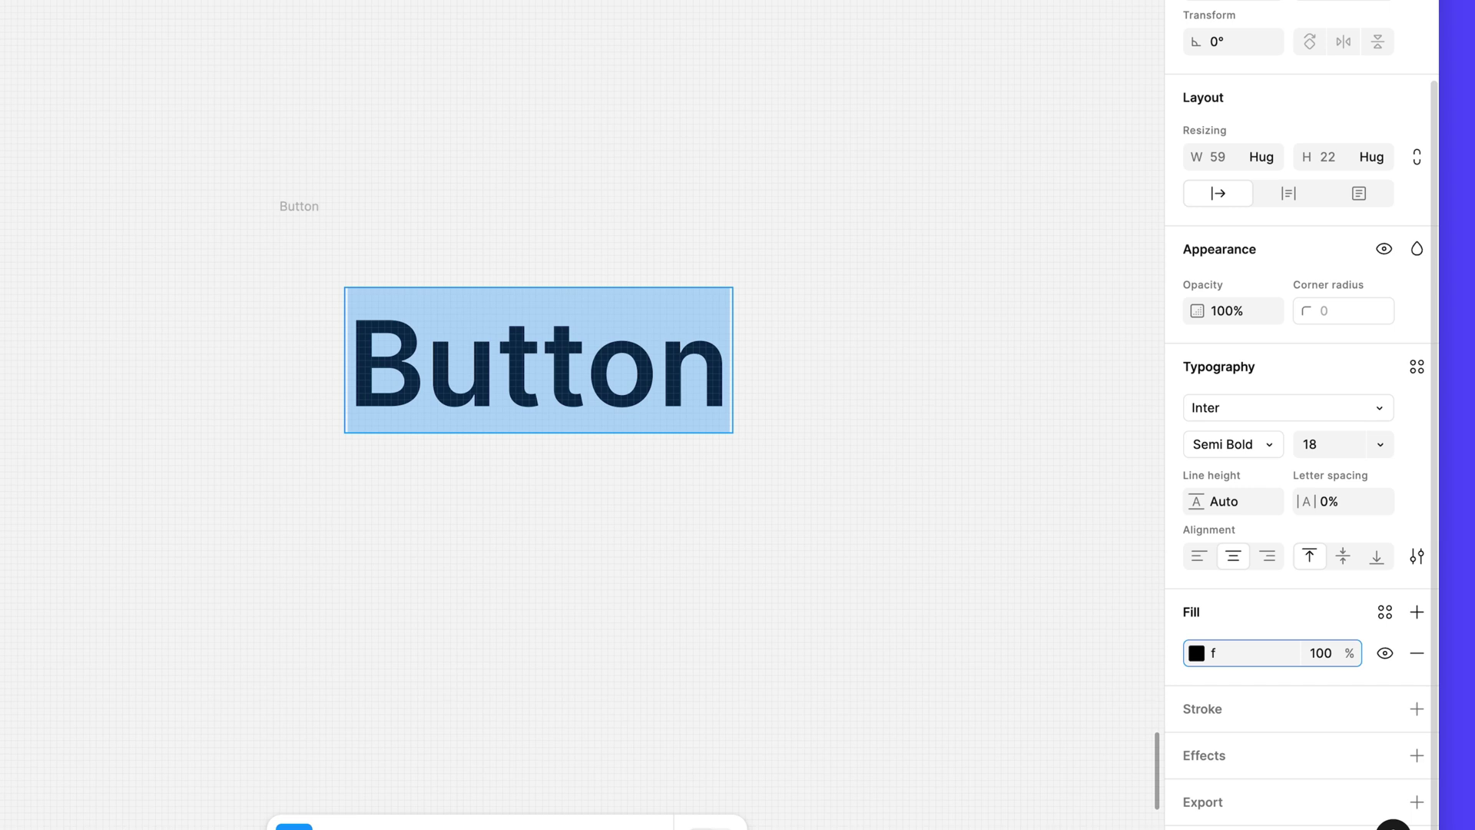
{"action": "type", "text": "ffffff"}
{"action": "key", "text": "Return"}
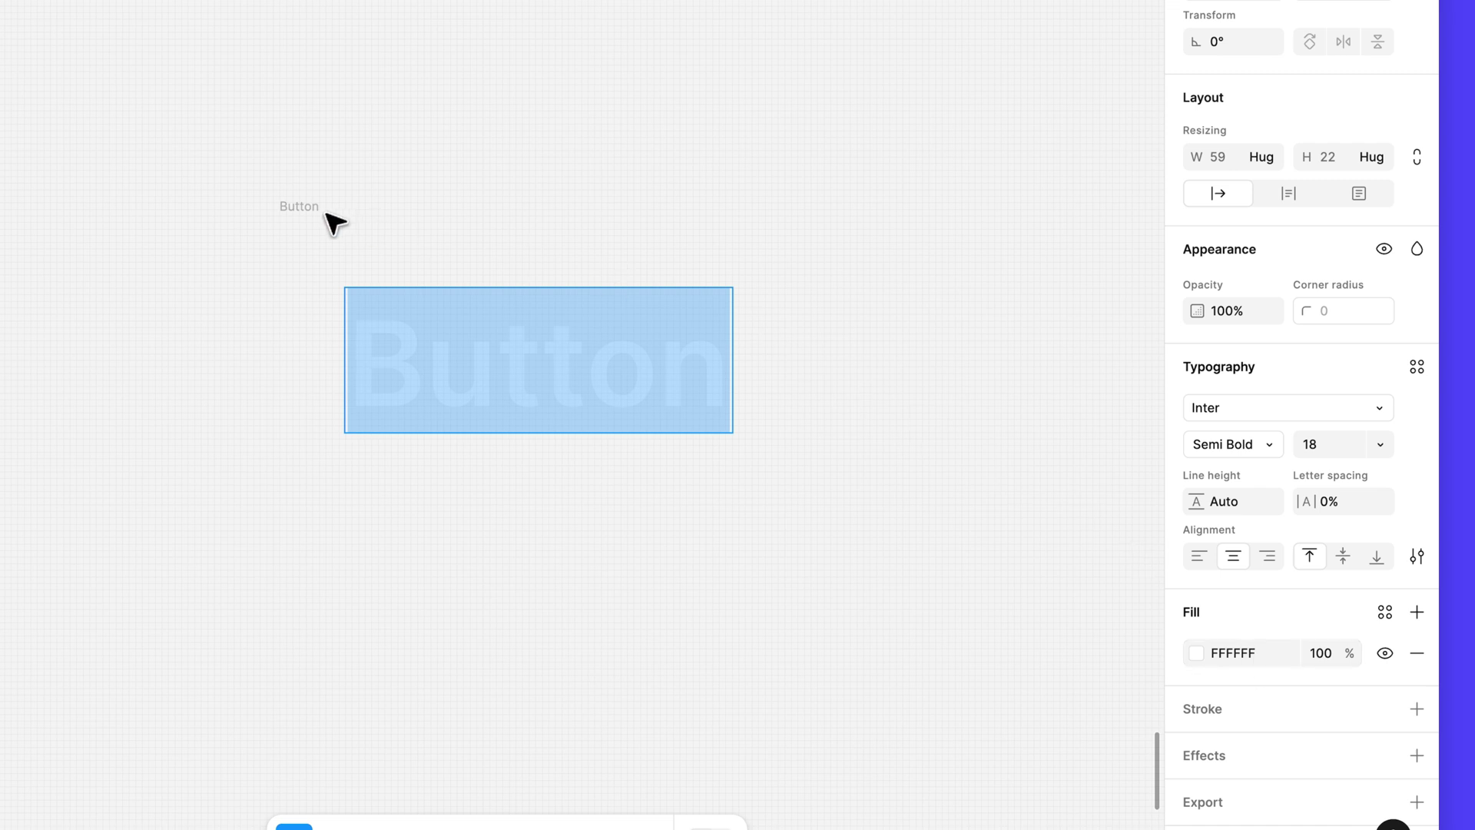
{"action": "key", "text": "Escape"}
Wrap the label in an auto layout frame with a black 000000 fill and corner radius 8.
{"action": "key", "text": "shift+a"}
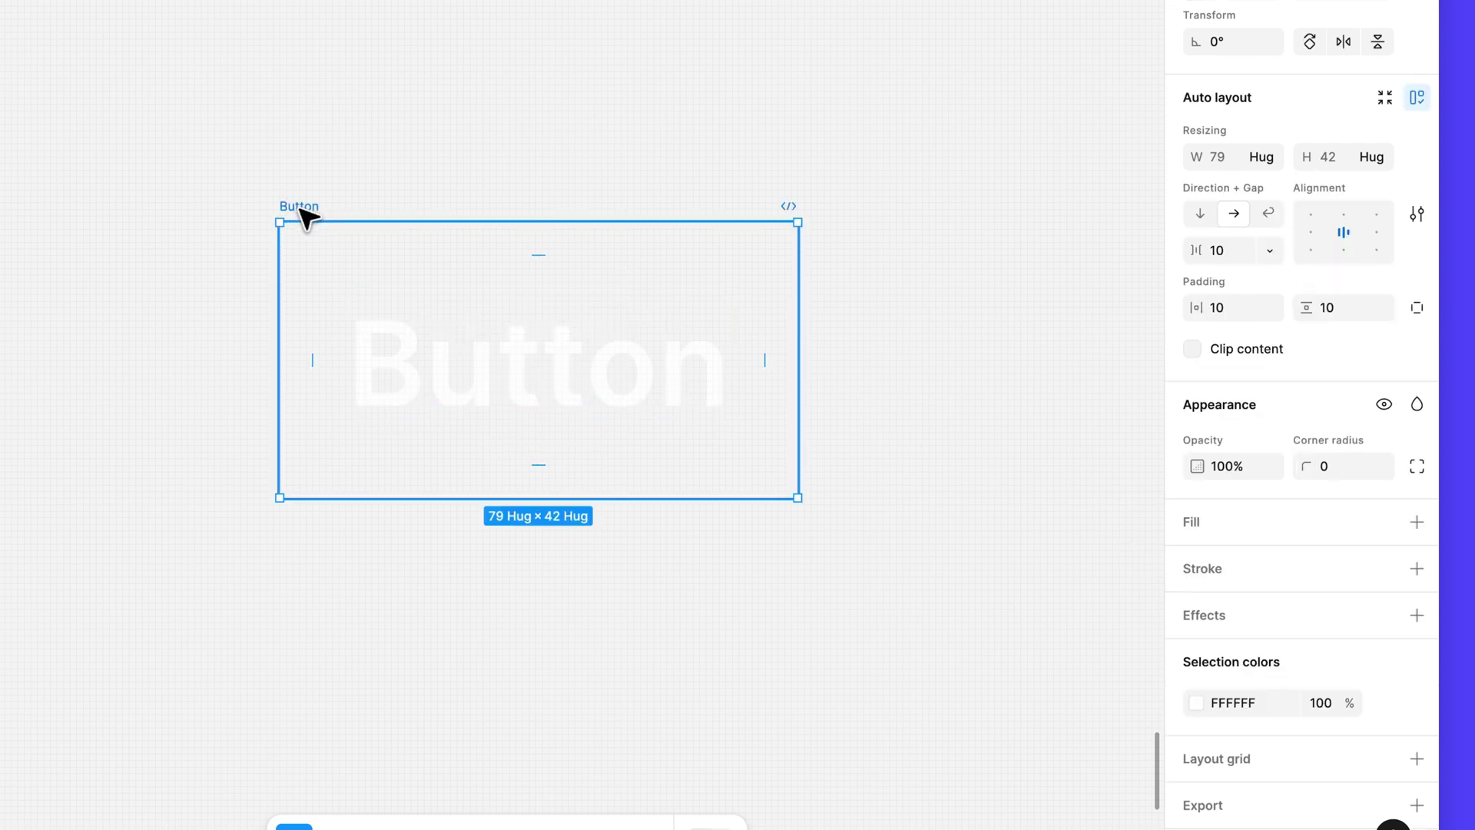
{"action": "left_click", "coordinate": [1417, 523]}
{"action": "left_click", "coordinate": [1256, 570]}
{"action": "type", "text": "0"}
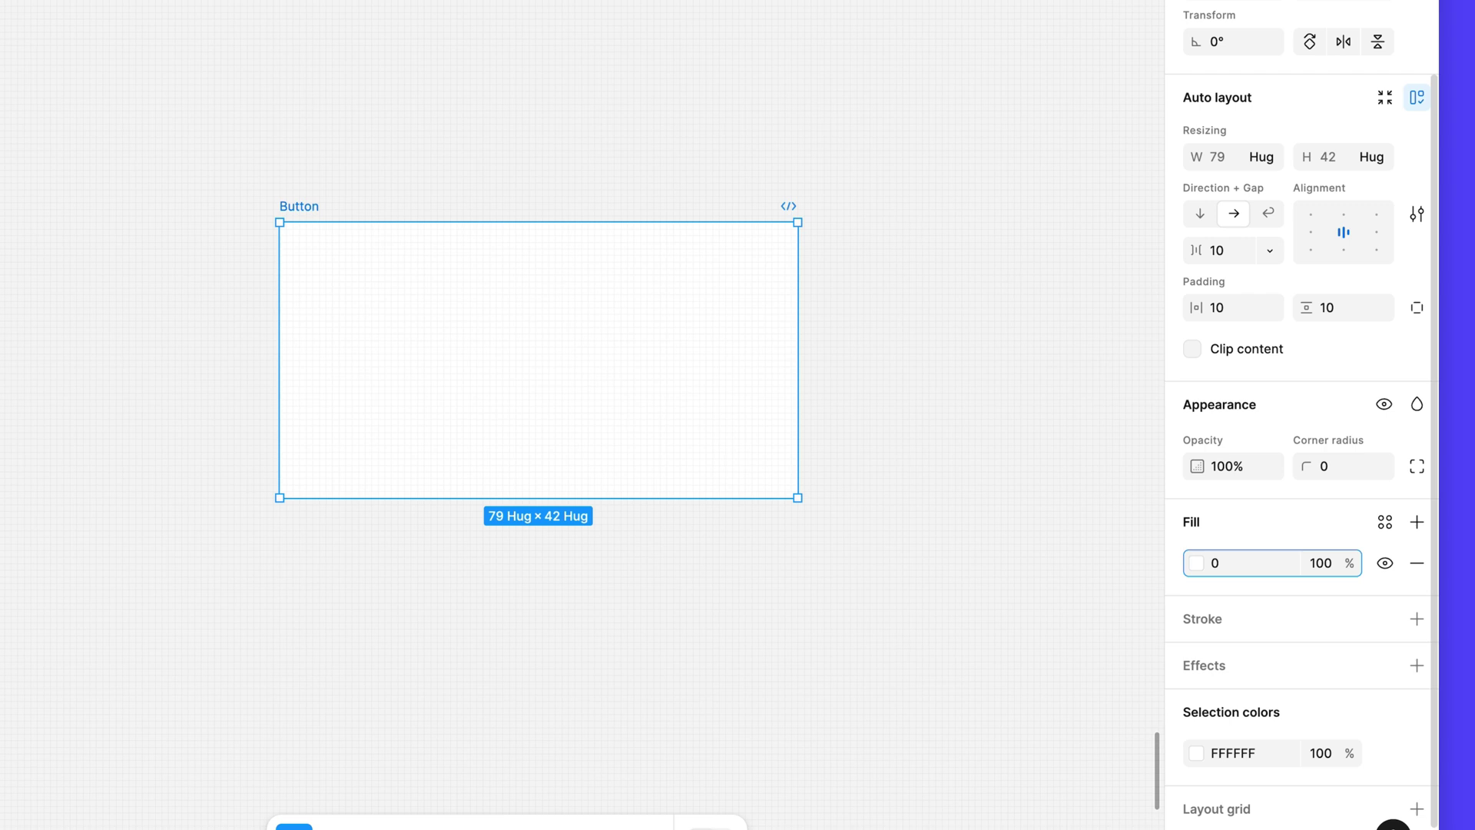
{"action": "key", "text": "Return"}
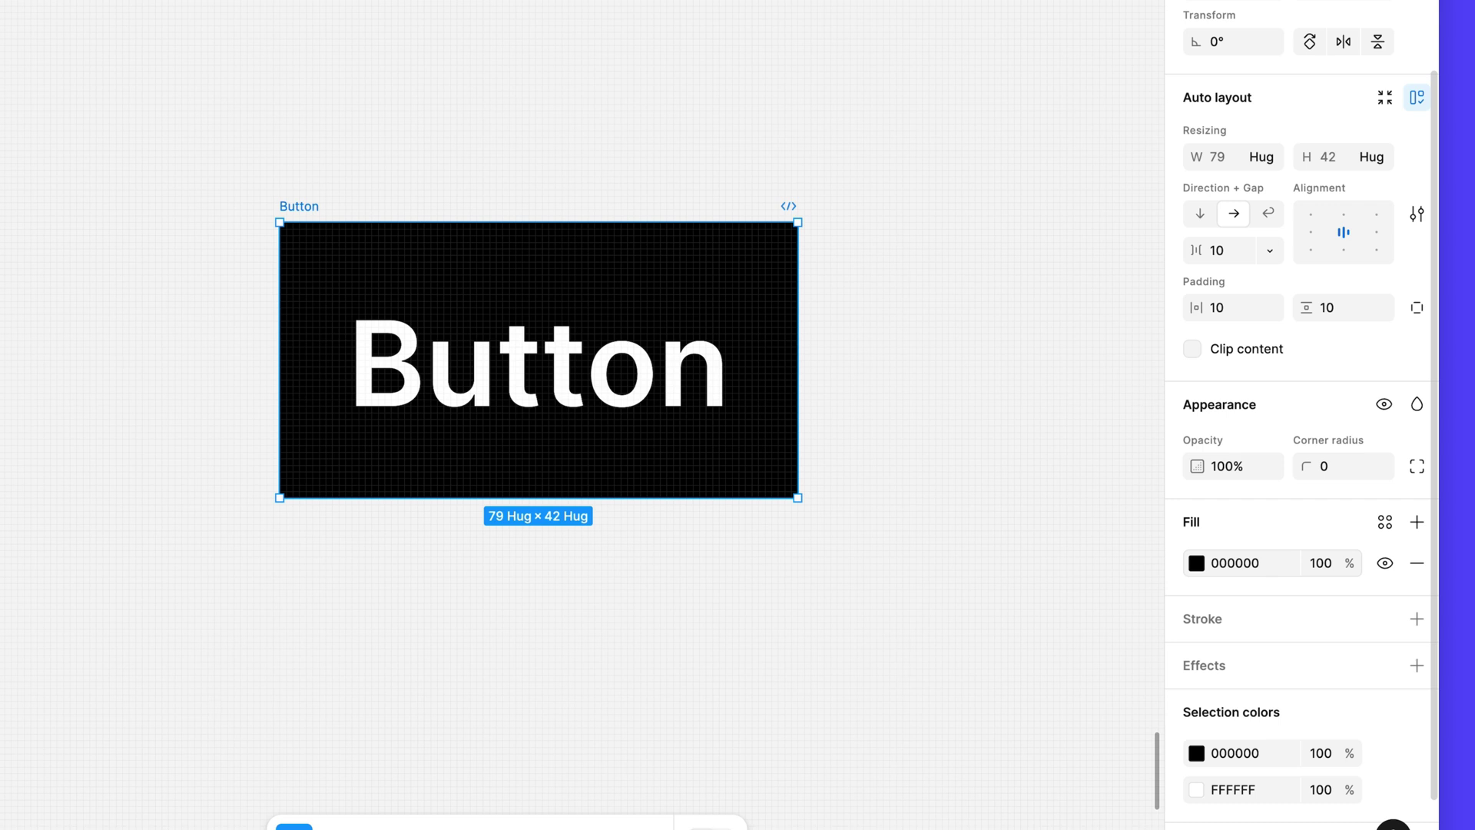
{"action": "left_click", "coordinate": [1339, 469]}
{"action": "type", "text": "8"}
{"action": "key", "text": "Return"}
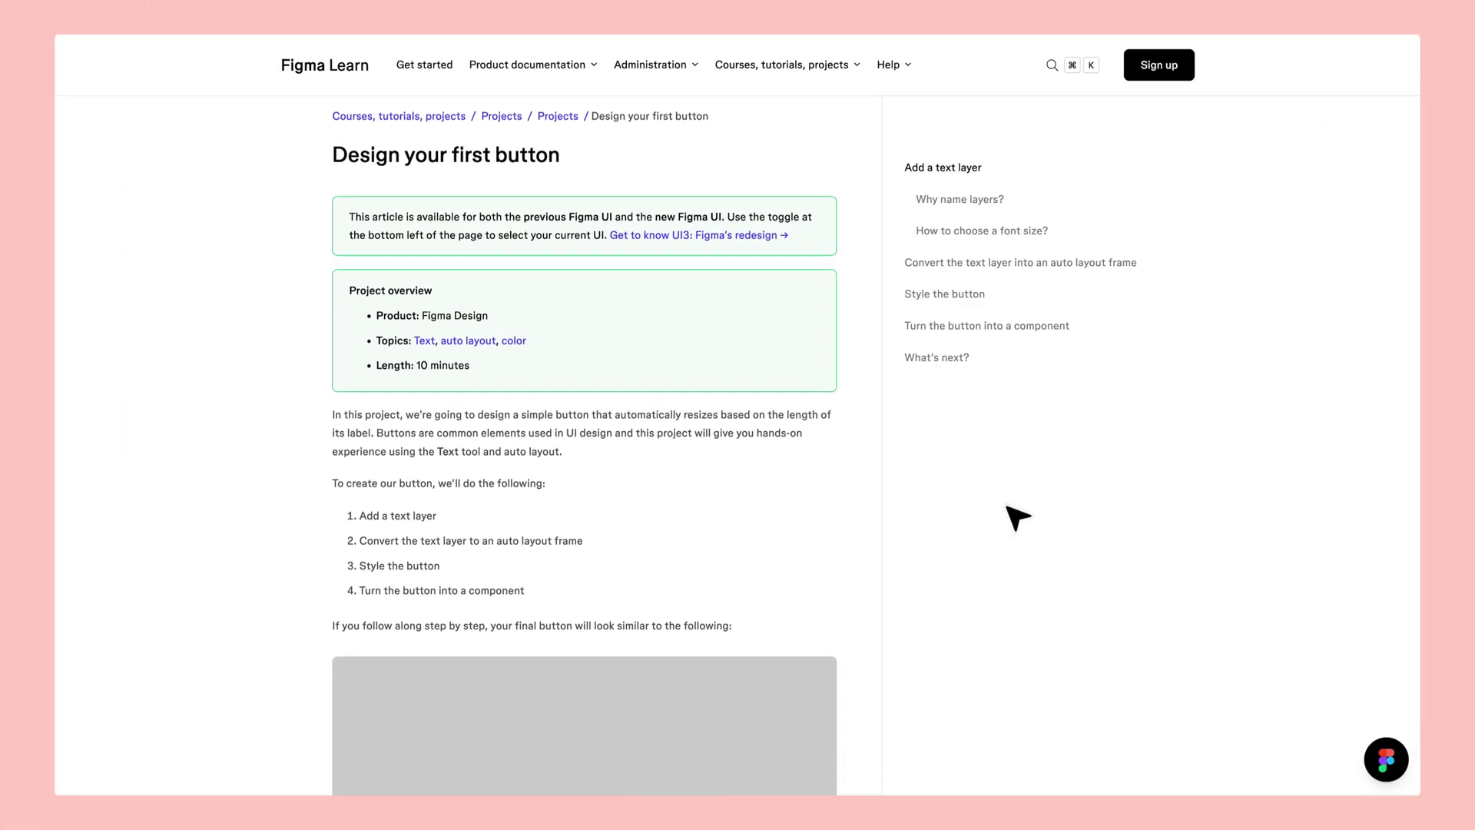
Scroll the 'Design your first button' article down to the Add a text layer section.
{"action": "scroll", "coordinate": [1018, 518], "scroll_direction": "down", "scroll_amount": 6}
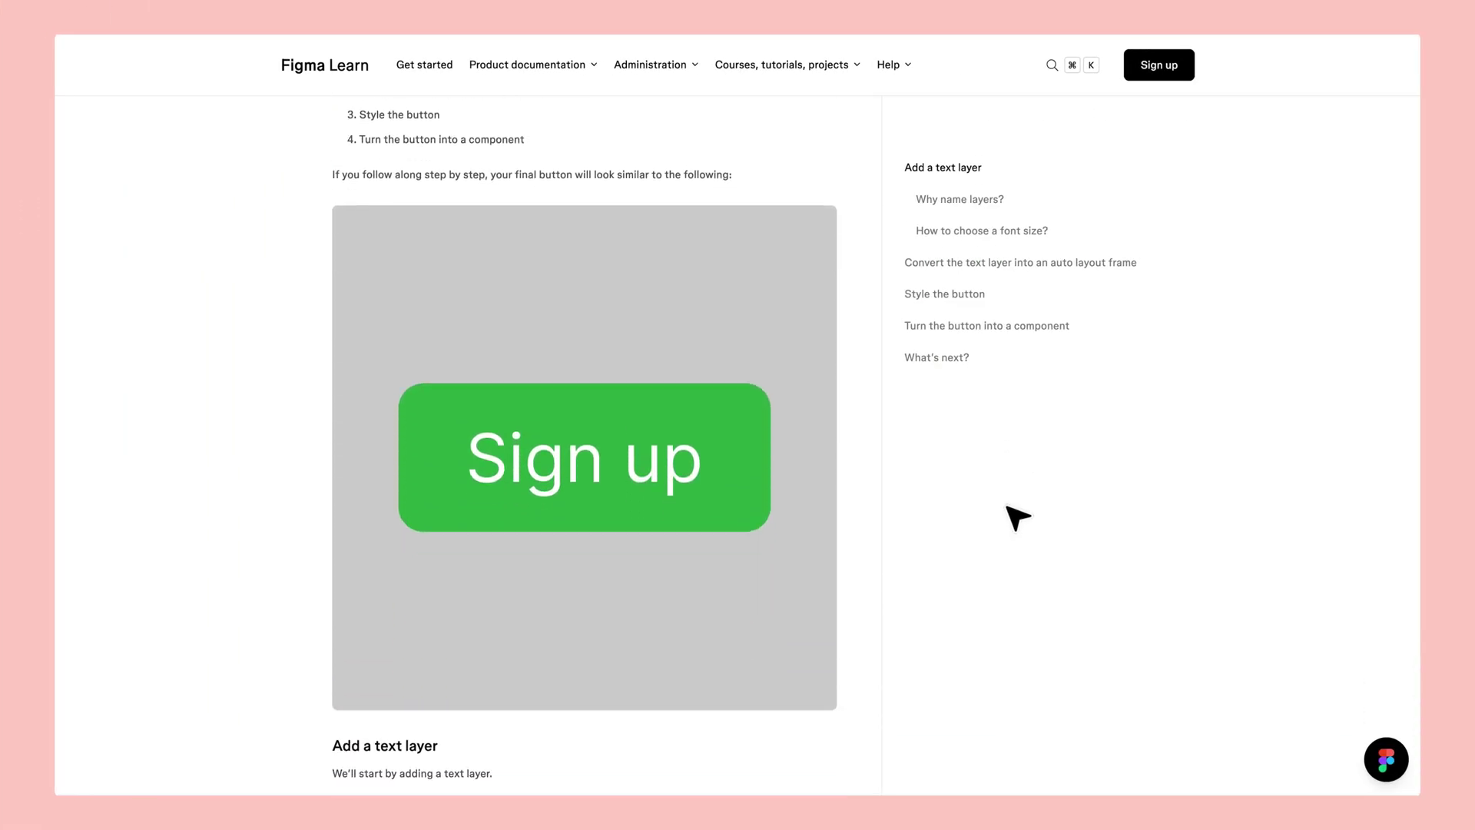
{"action": "scroll", "coordinate": [1018, 518], "scroll_direction": "down", "scroll_amount": 2}
{"action": "scroll", "coordinate": [1018, 518], "scroll_direction": "down", "scroll_amount": 5}
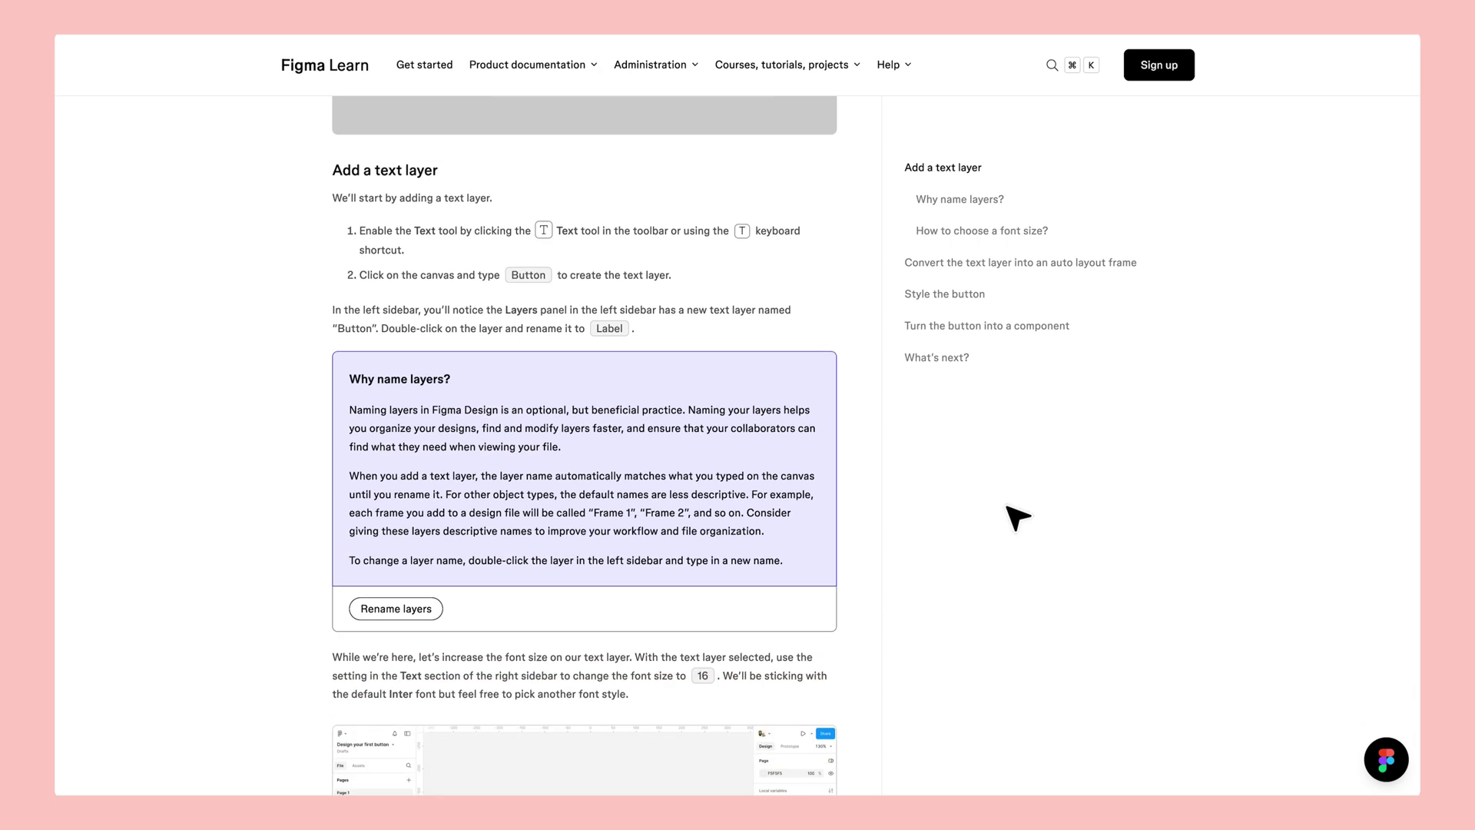
{"action": "scroll", "coordinate": [1018, 518], "scroll_direction": "down", "scroll_amount": 3}
{"action": "scroll", "coordinate": [1018, 518], "scroll_direction": "down", "scroll_amount": 7}
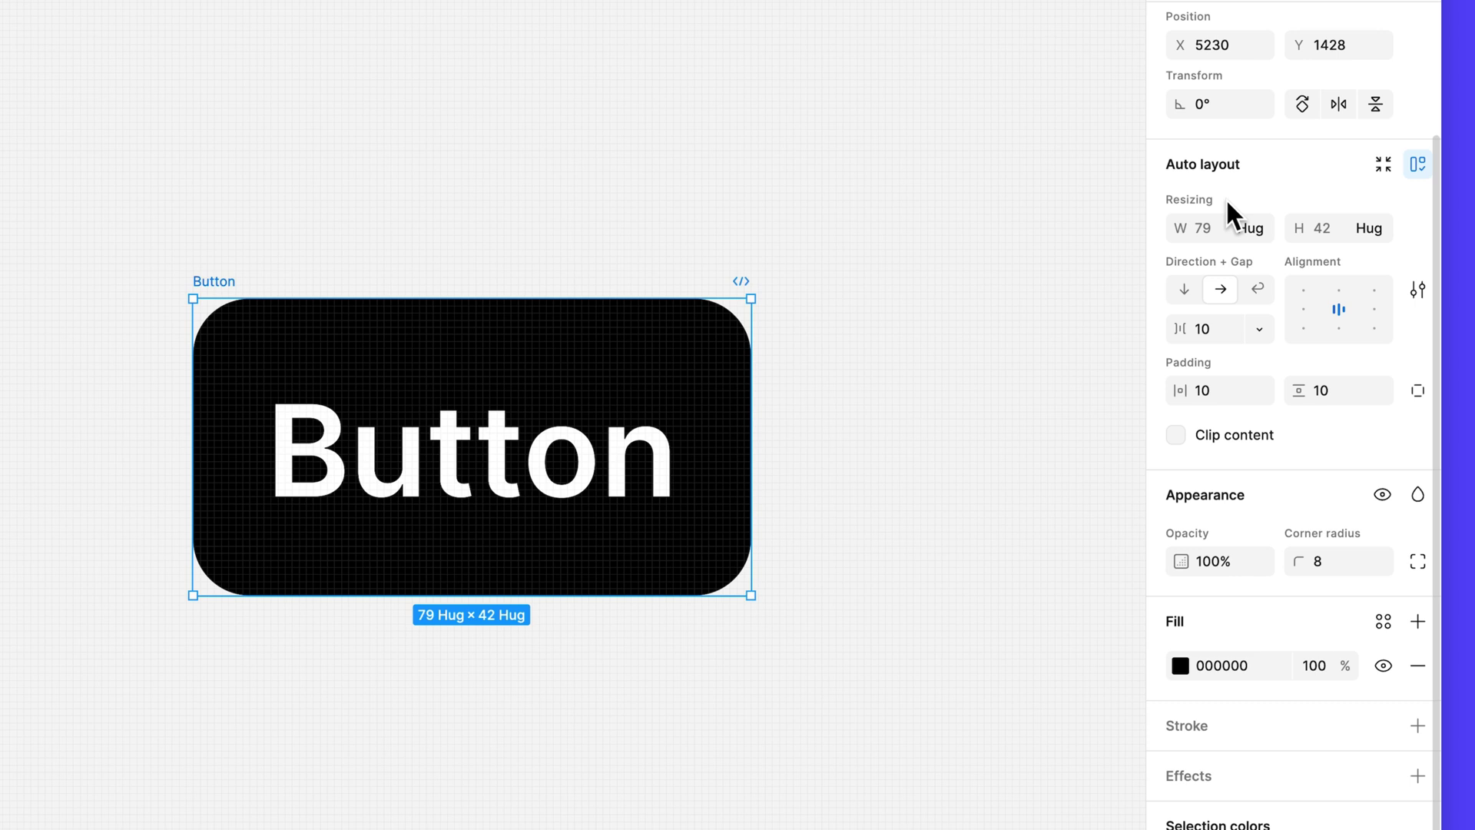
Set the Button frame's width and height resizing both to Hug contents.
{"action": "left_click", "coordinate": [1266, 227]}
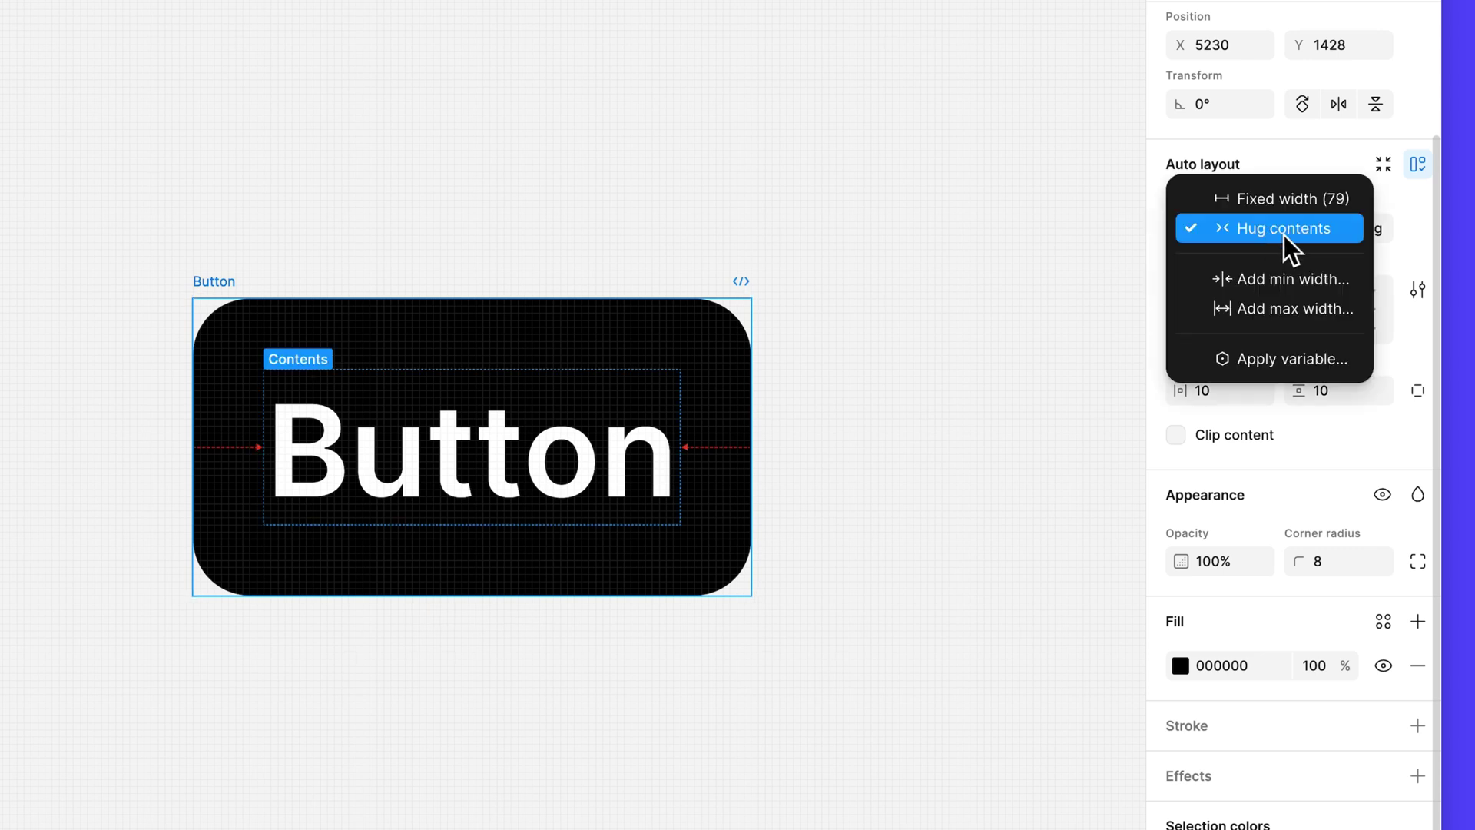
{"action": "left_click", "coordinate": [1284, 234]}
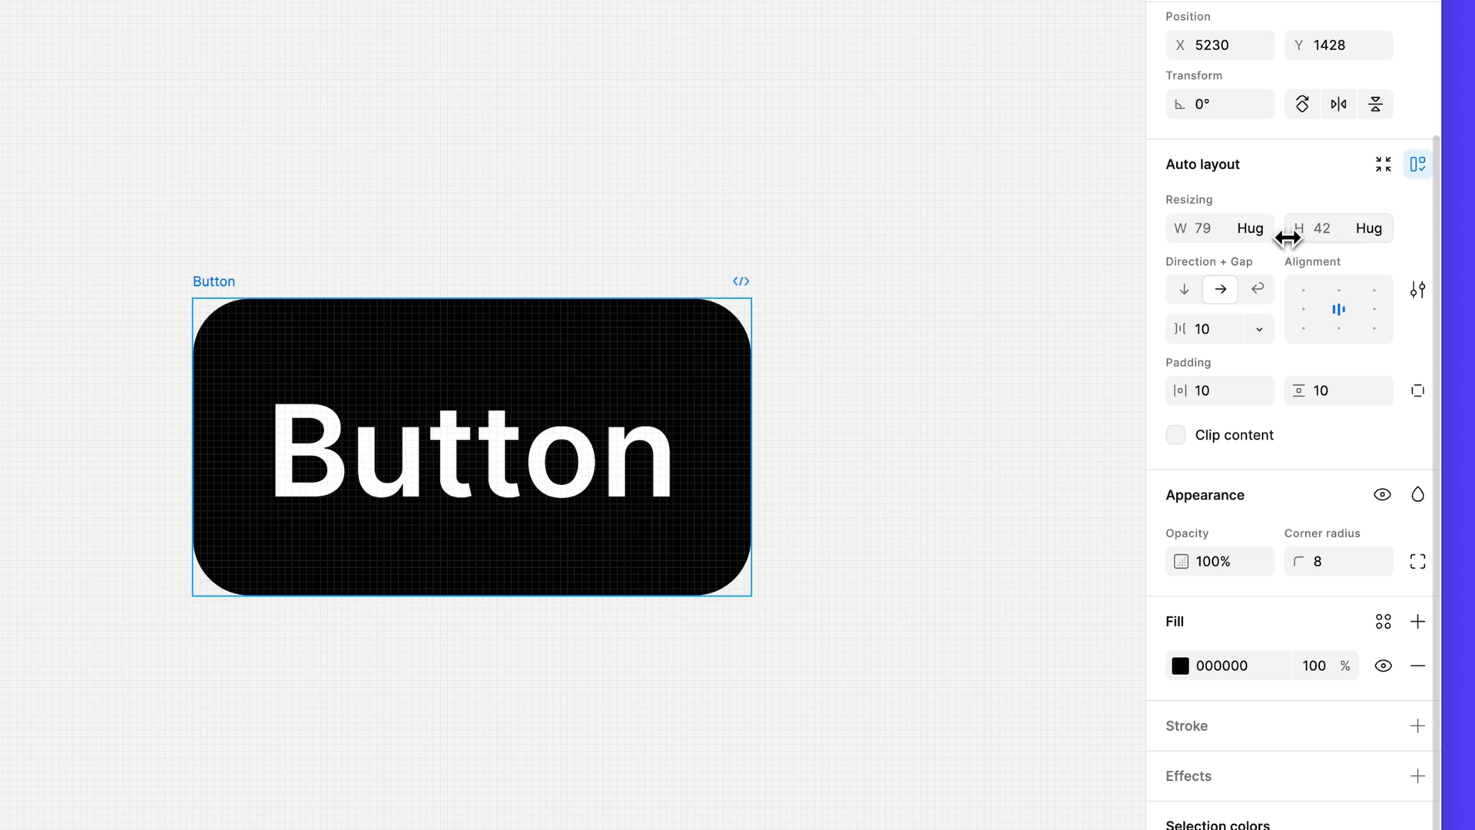
{"action": "left_click", "coordinate": [1377, 229]}
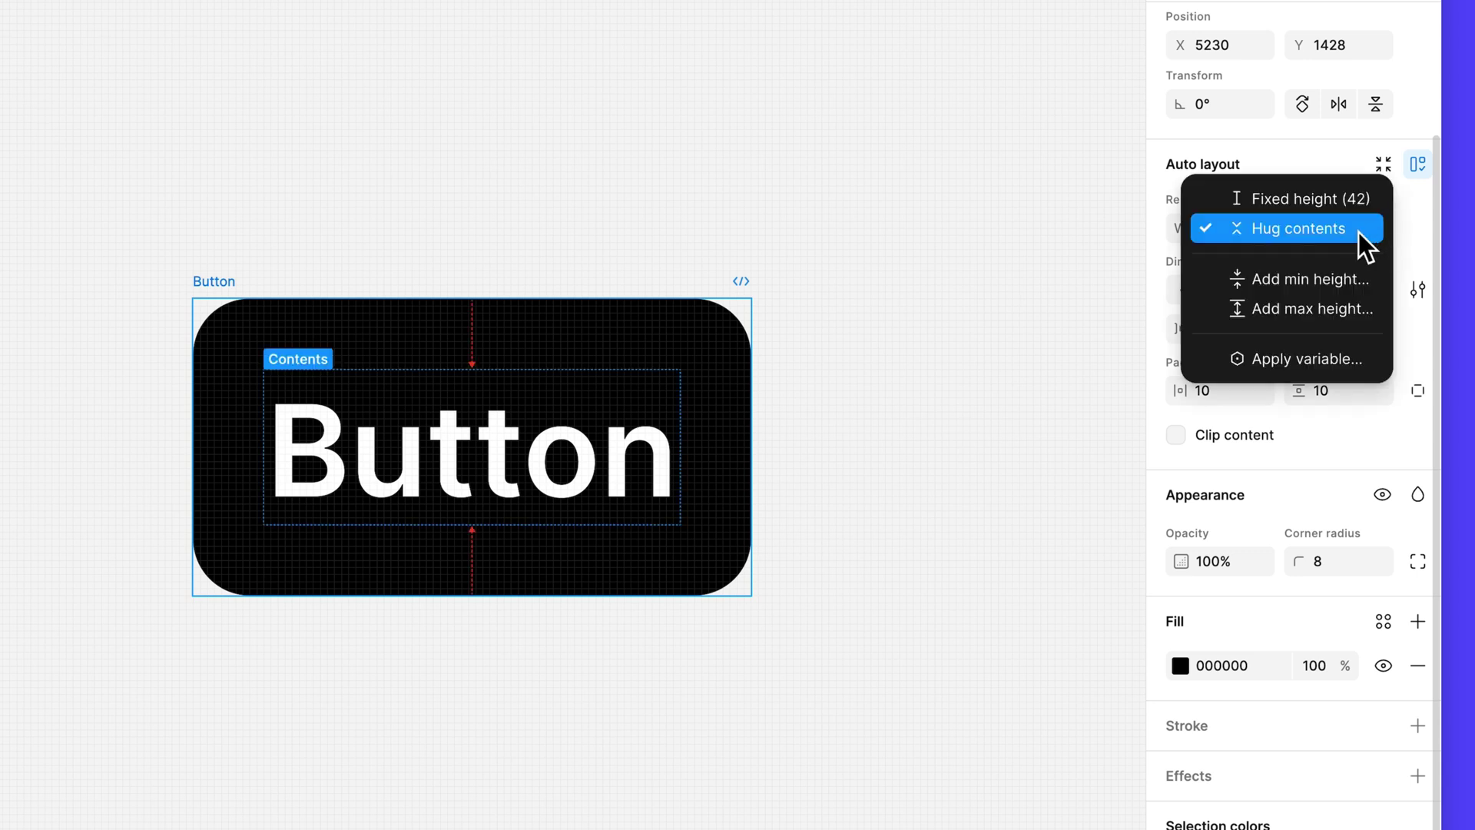
{"action": "left_click", "coordinate": [1358, 232]}
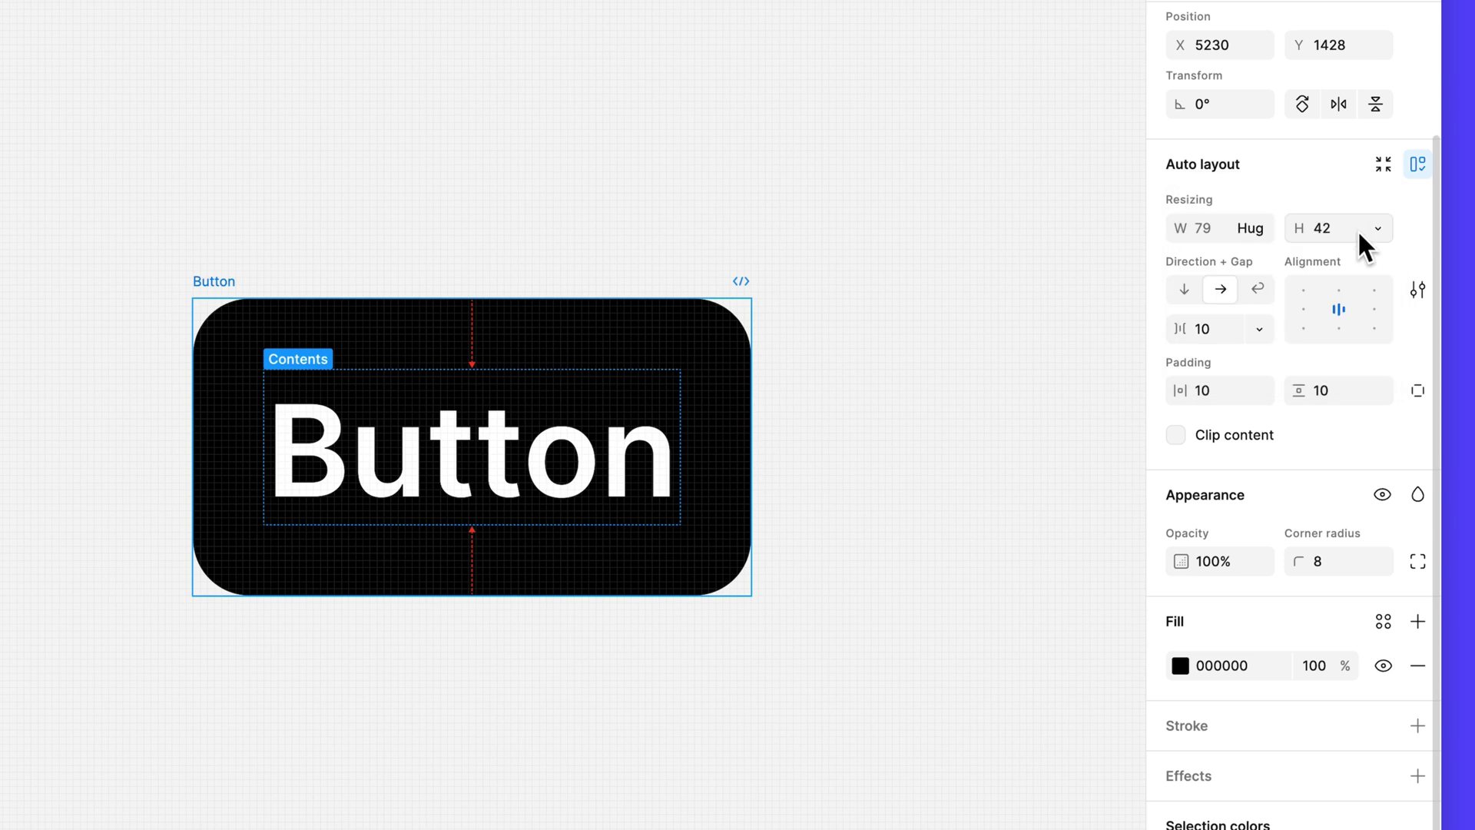
Test the hug by relabelling the button 'Continue', then 'Next', then back to 'Button'.
{"action": "double_click", "coordinate": [582, 448]}
{"action": "double_click", "coordinate": [583, 442]}
{"action": "type", "text": "Continue"}
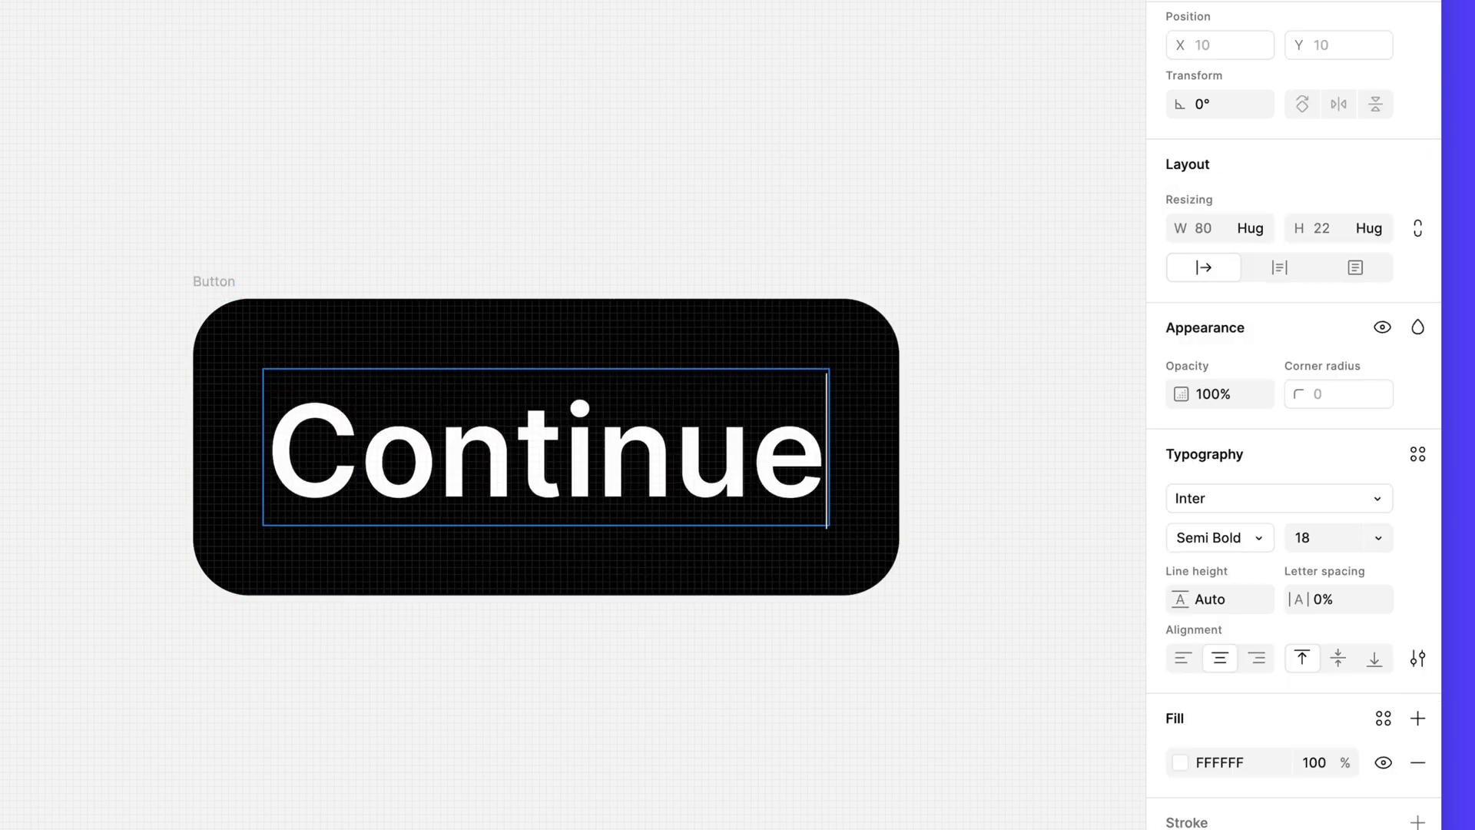
{"action": "key", "text": "ctrl+a"}
{"action": "type", "text": "Next"}
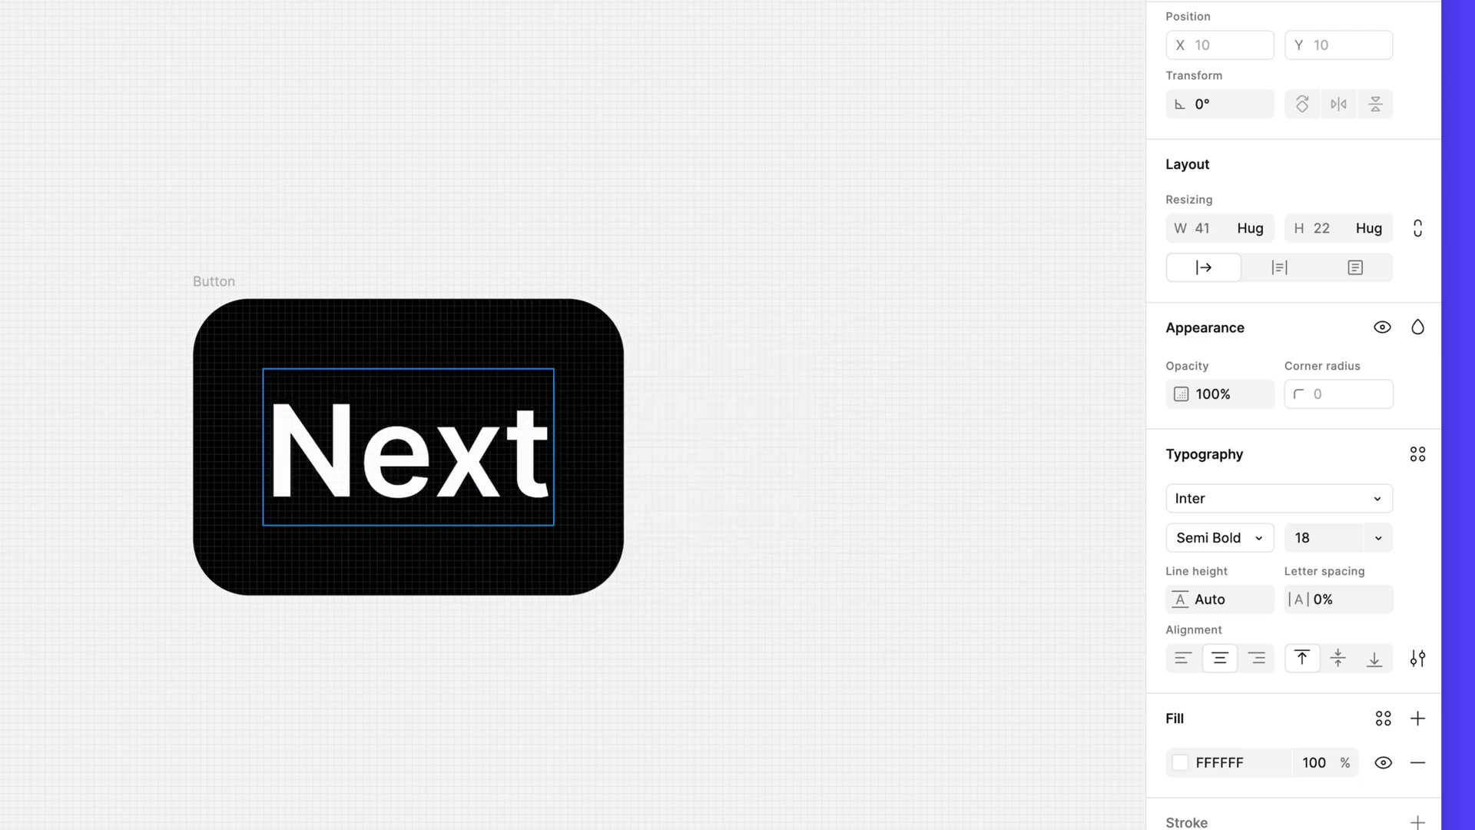
{"action": "key", "text": "ctrl+a"}
{"action": "type", "text": "Button"}
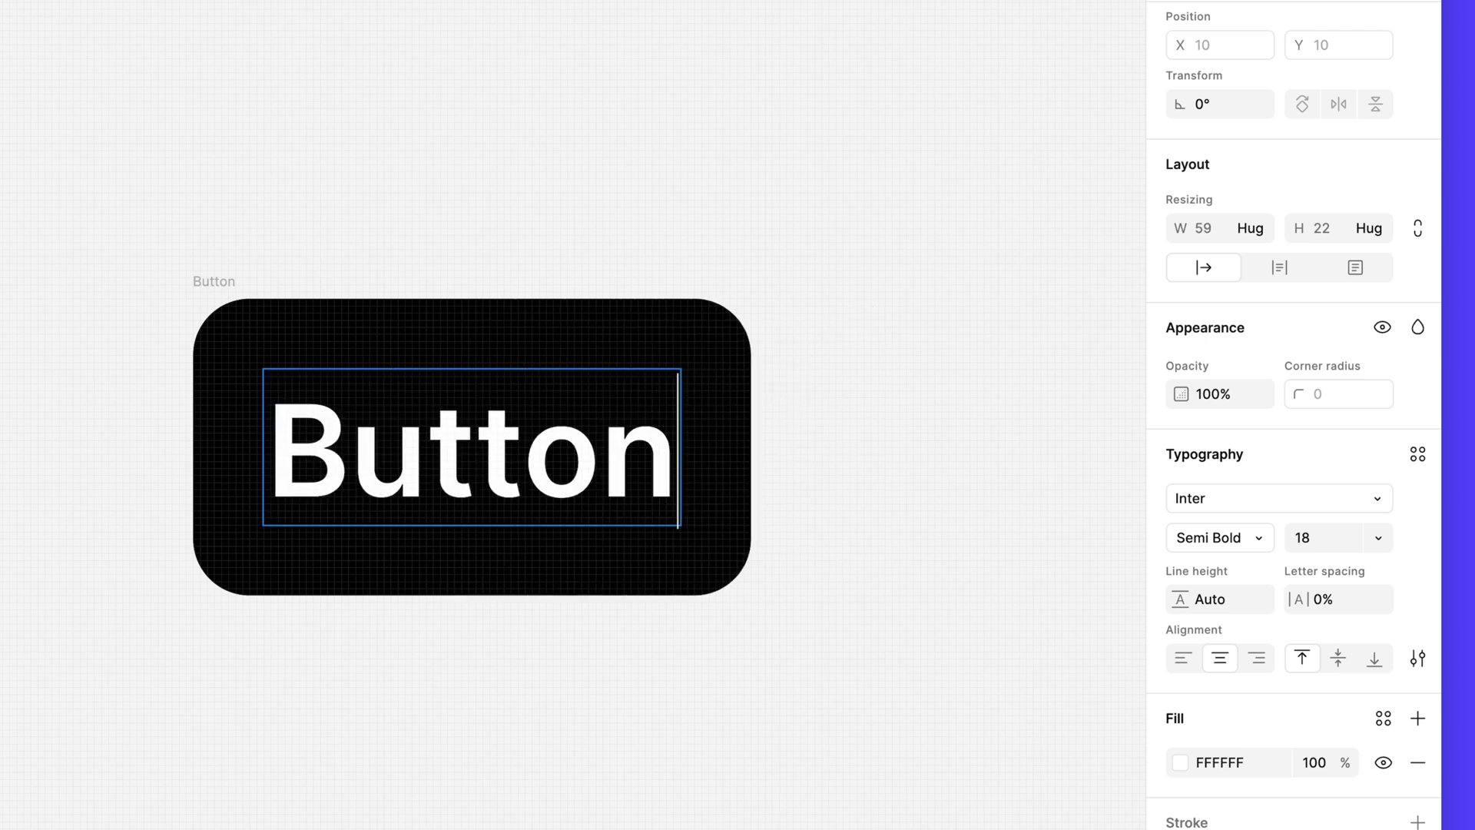
{"action": "key", "text": "Escape"}
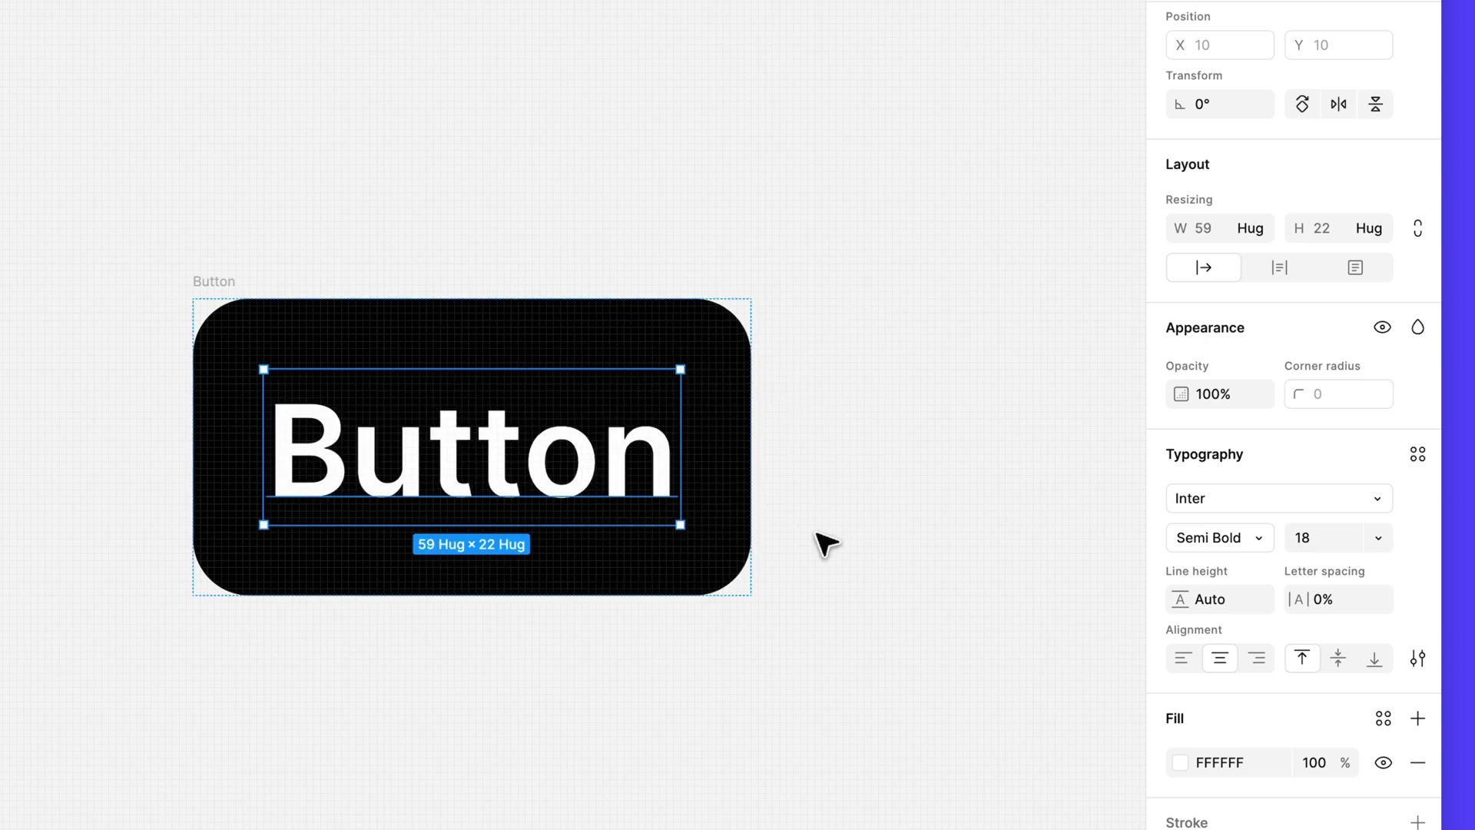
Change the top button's label to 'Get Started' and the lower button's to '下一步'.
{"action": "left_click", "coordinate": [819, 536]}
{"action": "left_click", "coordinate": [700, 364]}
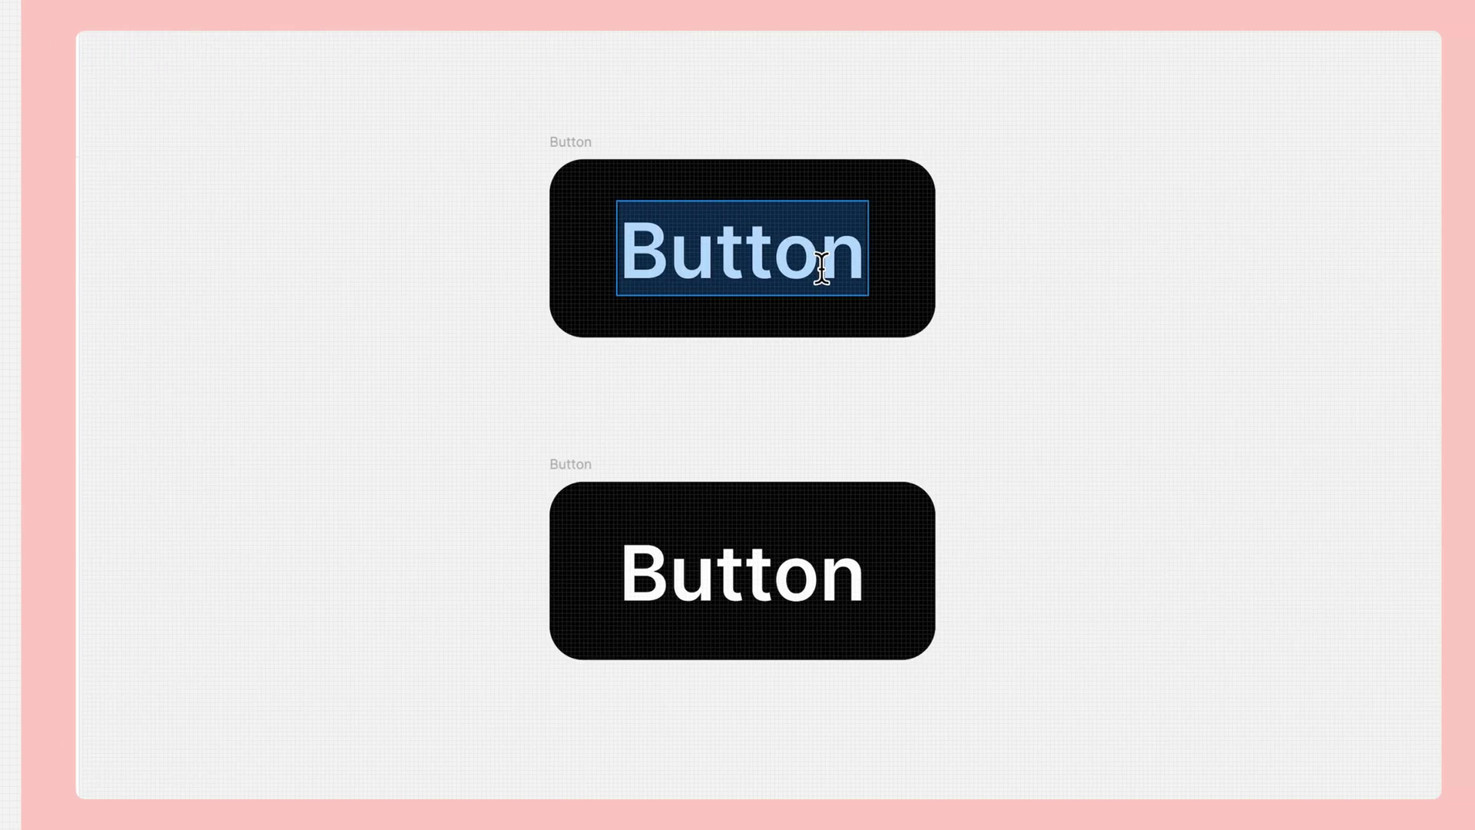
{"action": "type", "text": "Get Started"}
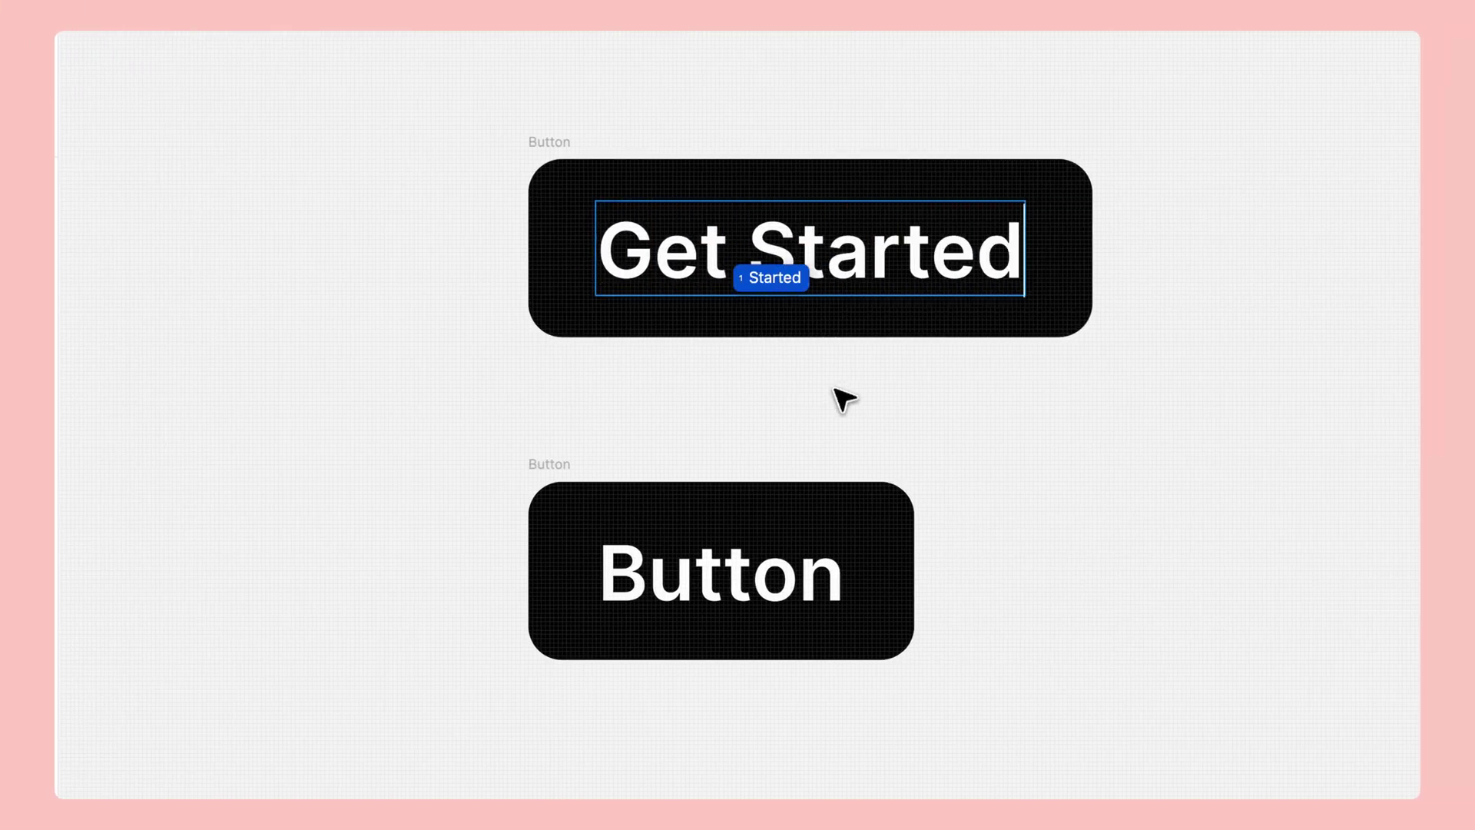
{"action": "key", "text": "Escape"}
{"action": "double_click", "coordinate": [772, 574]}
{"action": "type", "text": "下"}
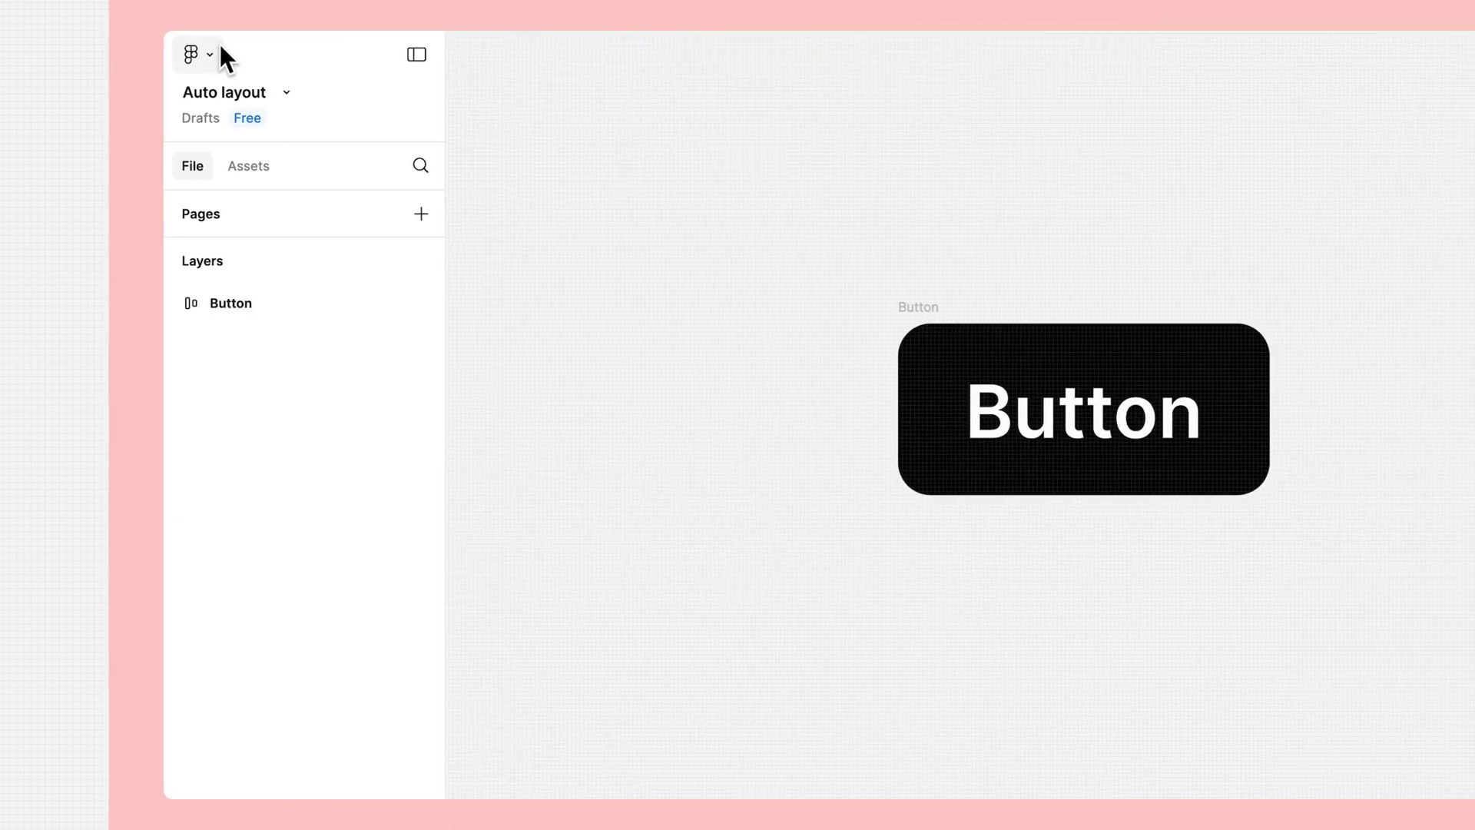
Open the Nudge amount preference, then add auto layout to the grey Button frame.
{"action": "left_click", "coordinate": [218, 49]}
{"action": "mouse_move", "coordinate": [167, 467]}
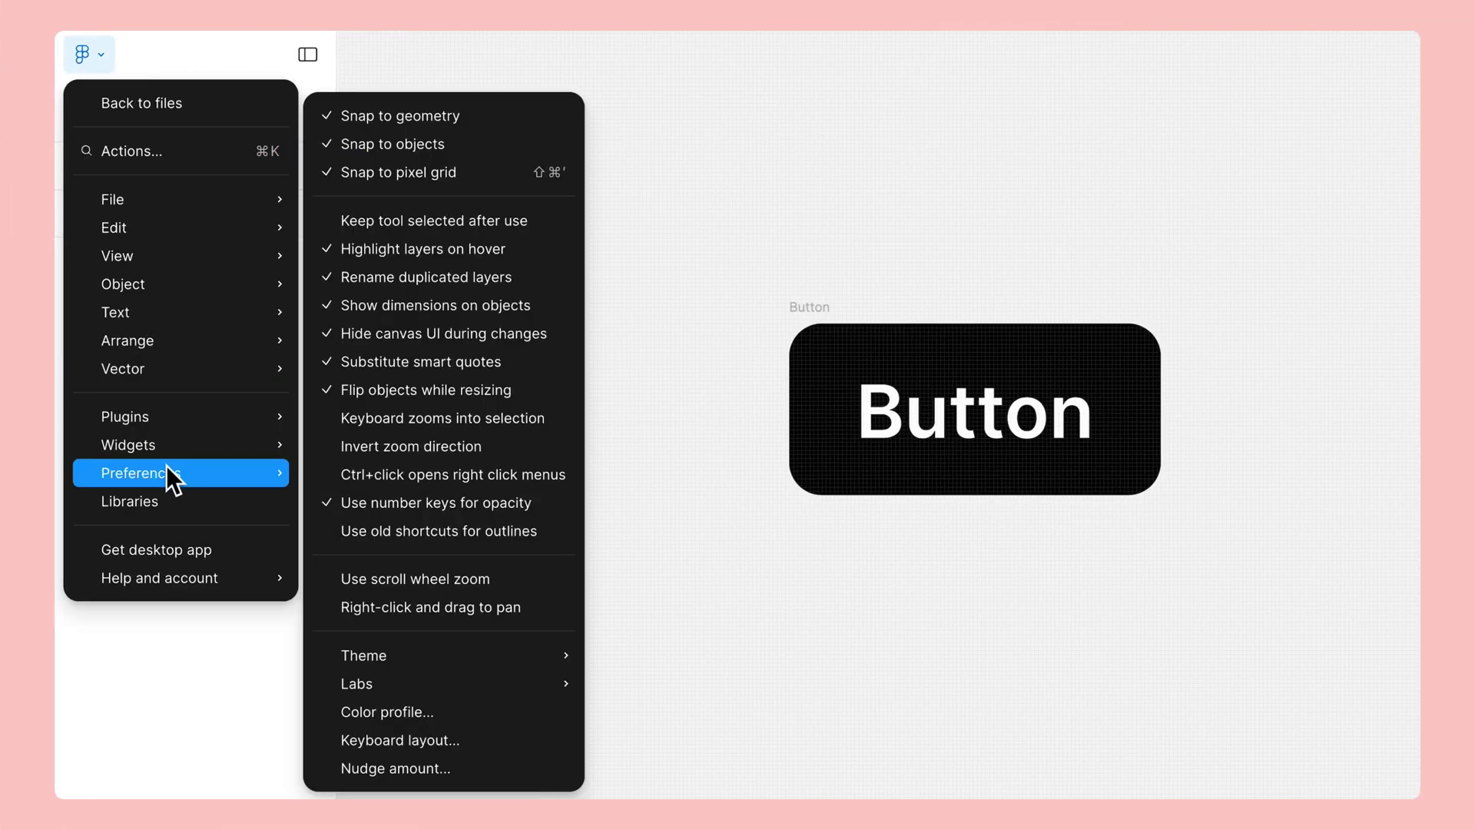
{"action": "left_click", "coordinate": [470, 765]}
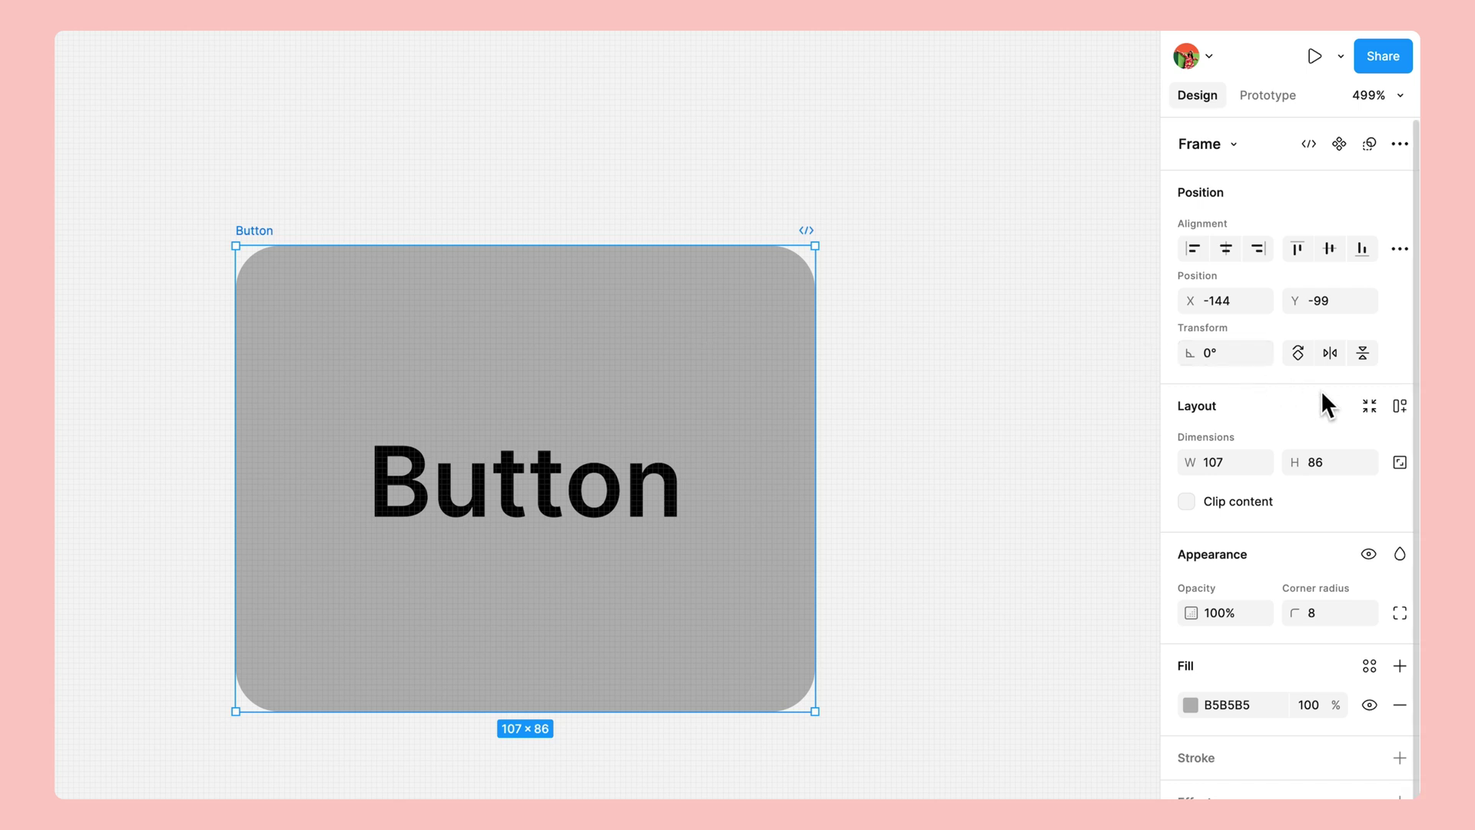
{"action": "left_click", "coordinate": [1400, 407]}
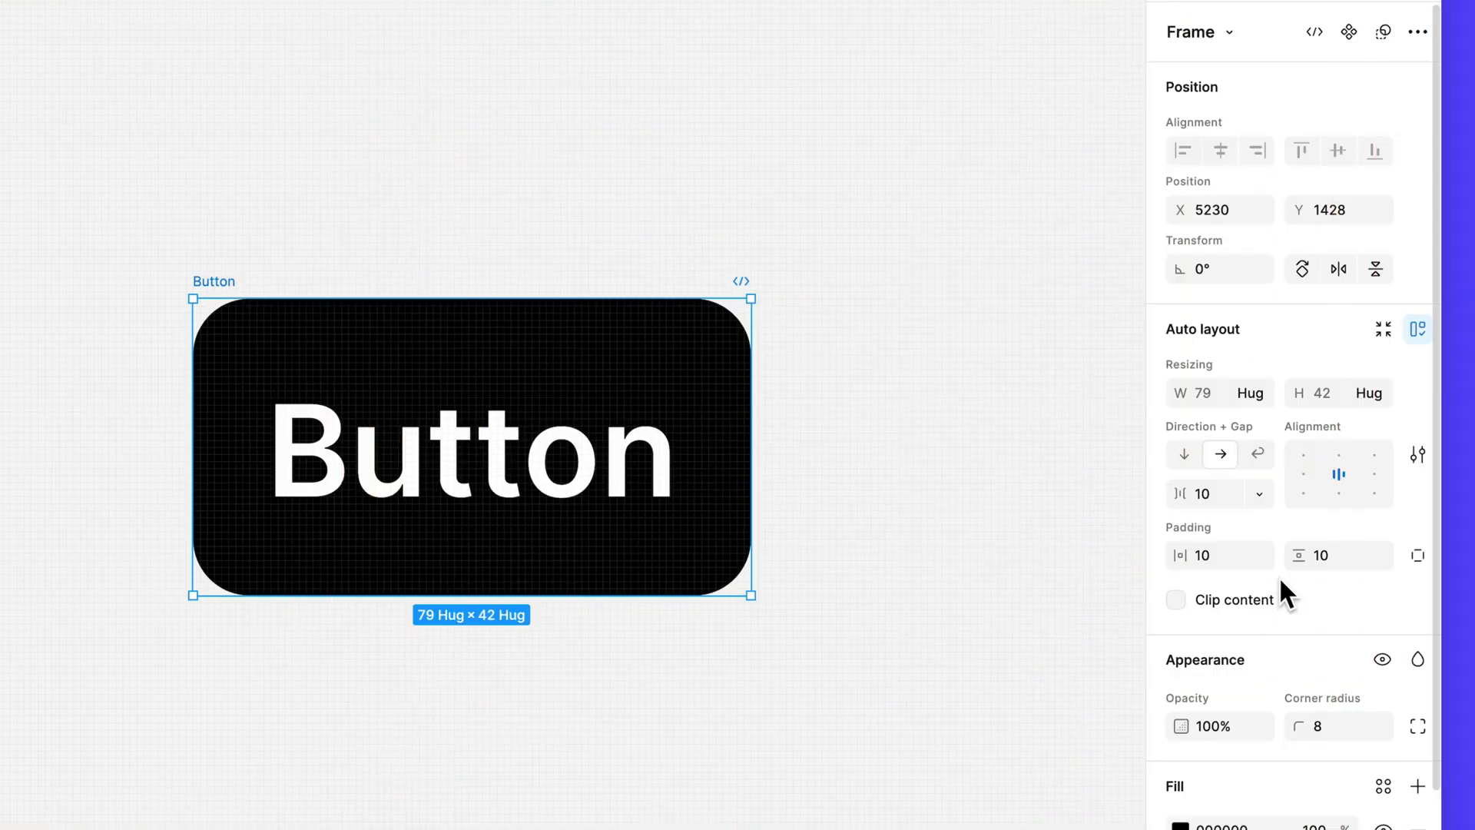
Set the Button frame's horizontal padding to 16, widening it from 79 to 91.
{"action": "left_click", "coordinate": [1222, 553]}
{"action": "type", "text": "16"}
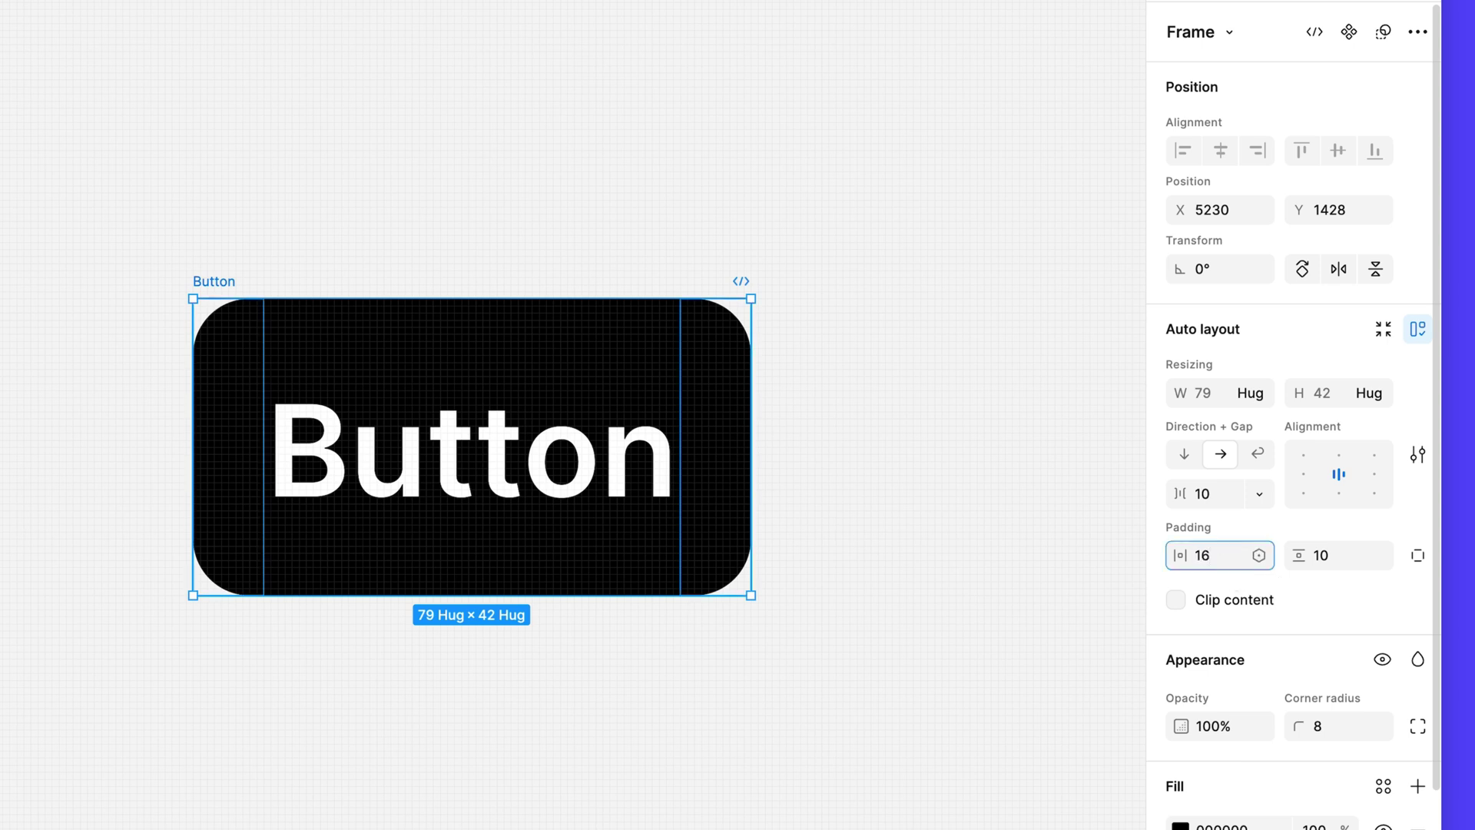
{"action": "key", "text": "Return"}
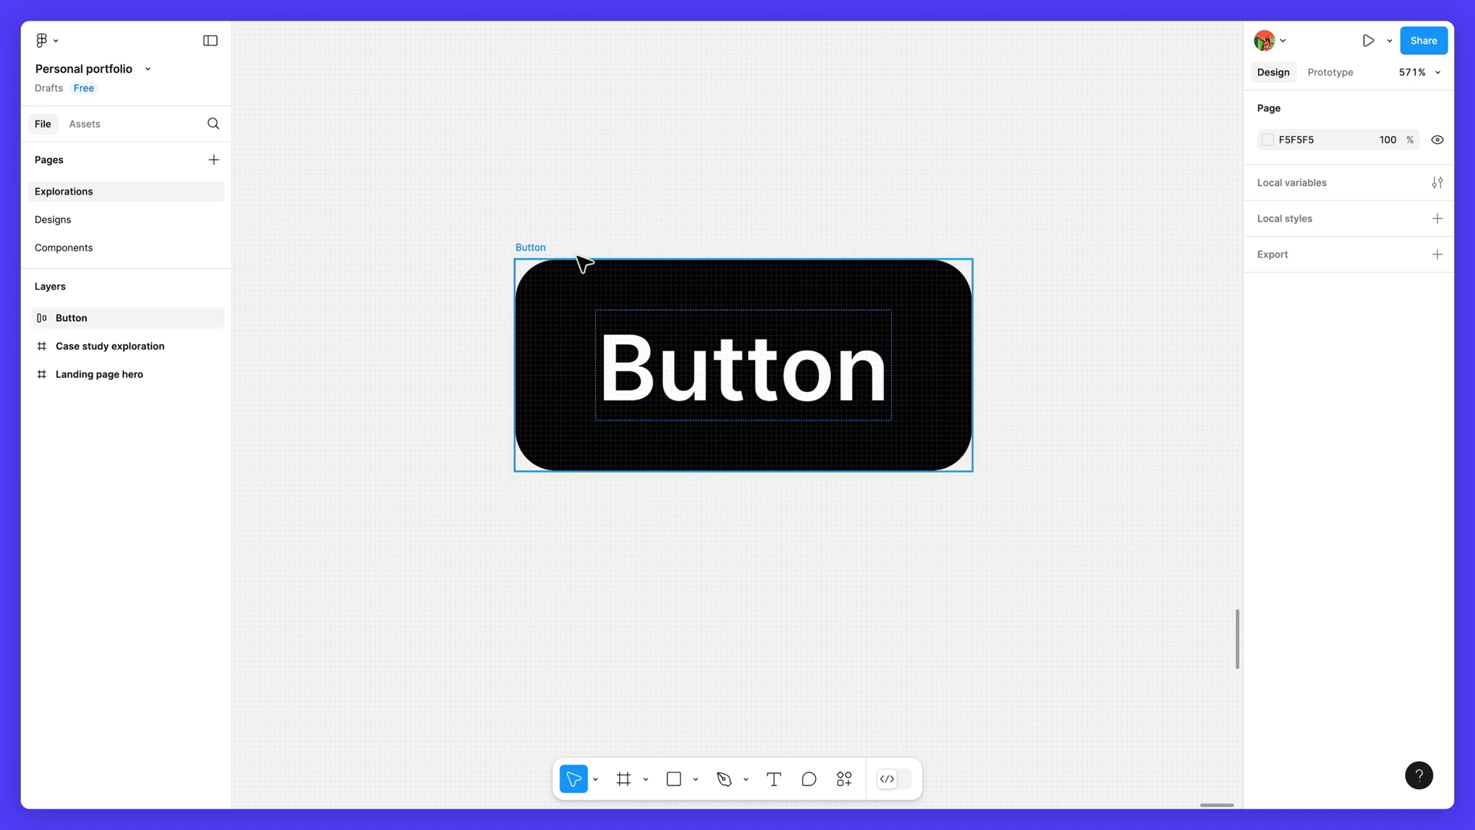
Make the black 91 × 42 Button frame a main component.
{"action": "left_click", "coordinate": [536, 246]}
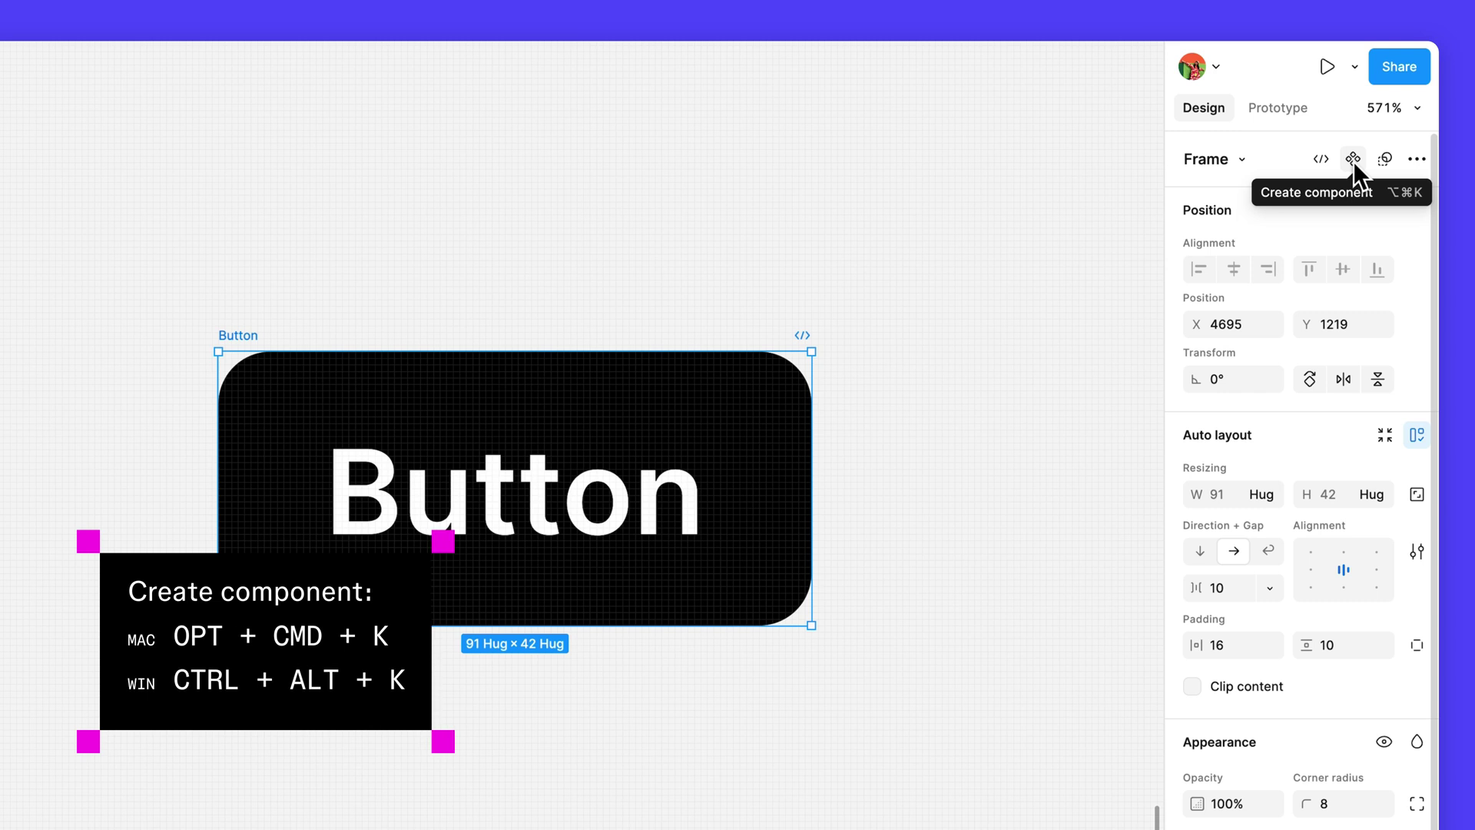
{"action": "left_click", "coordinate": [1353, 160]}
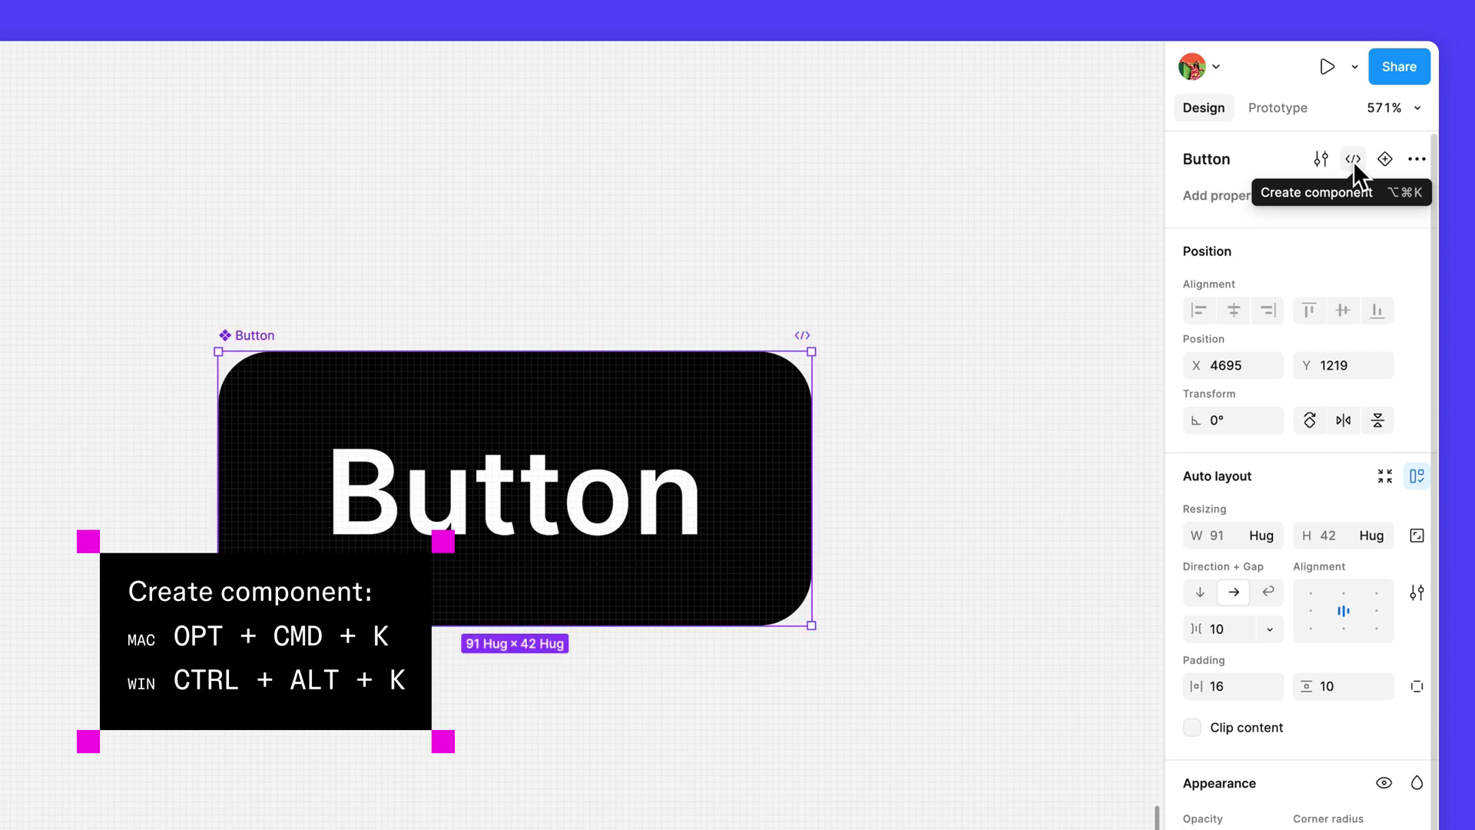